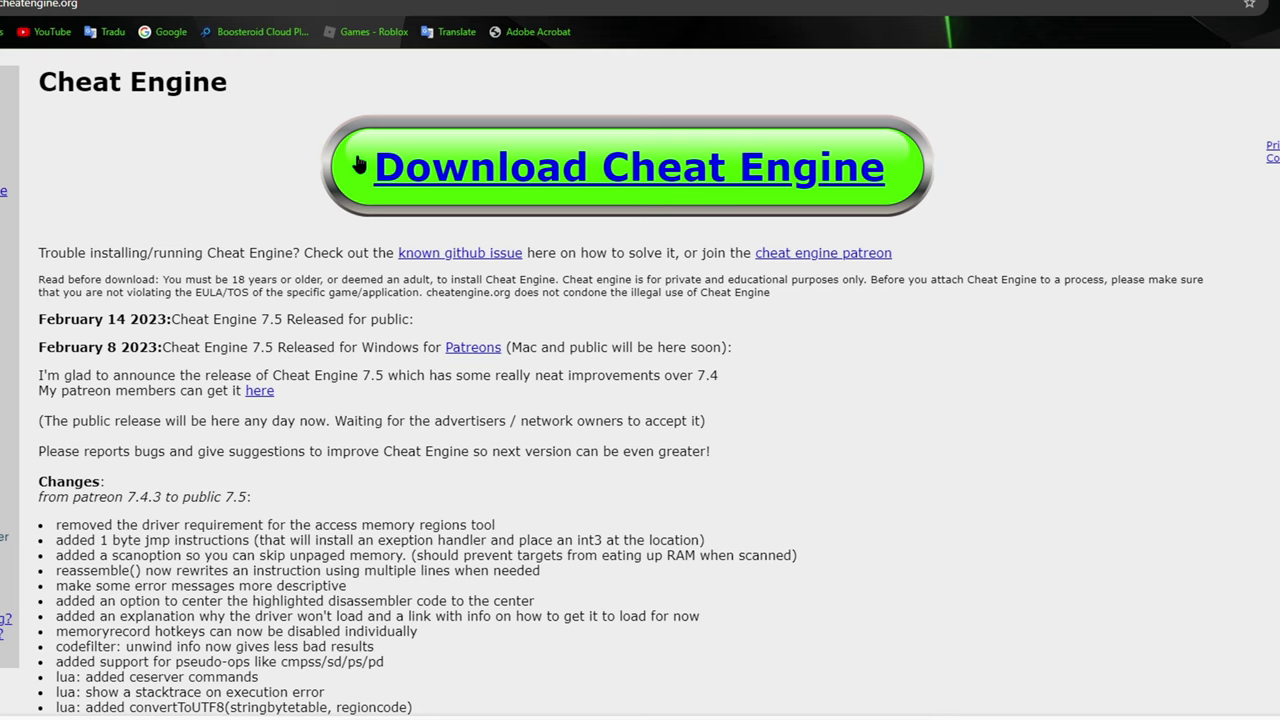
Download CheatEngine75.exe and start its installer with English as the setup language
{"action": "left_click", "coordinate": [486, 170]}
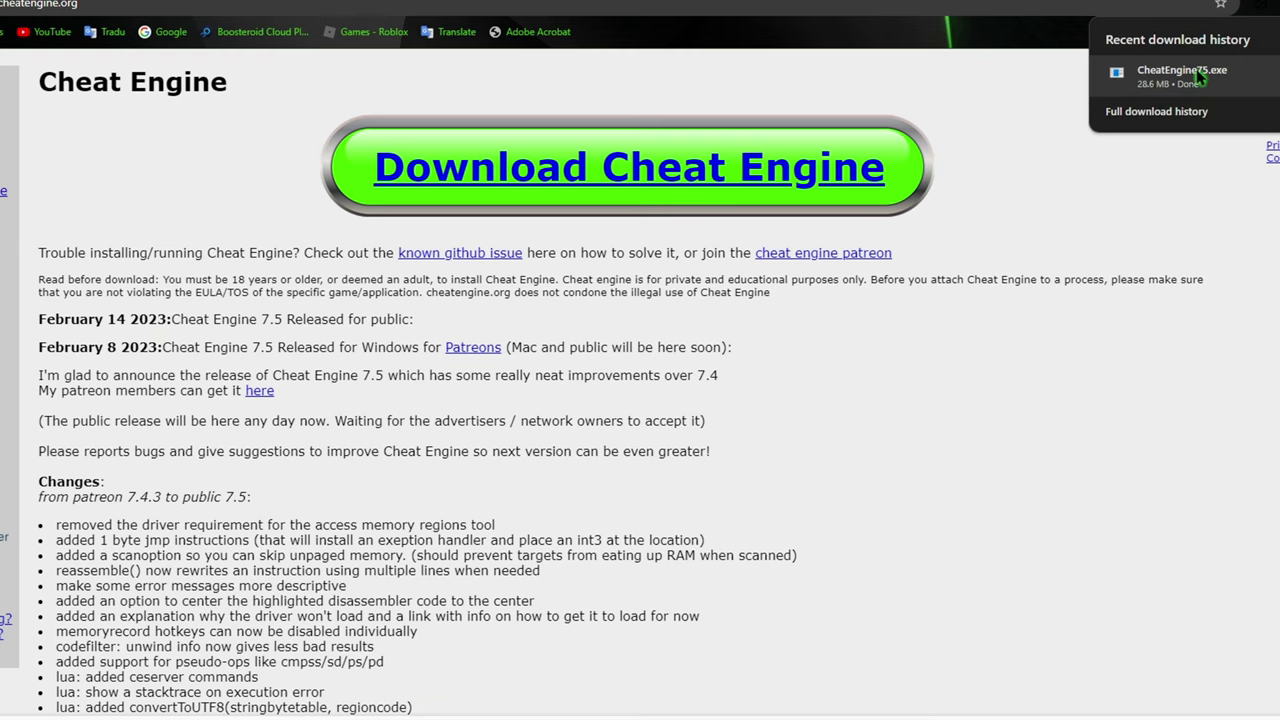
{"action": "left_click", "coordinate": [1197, 79]}
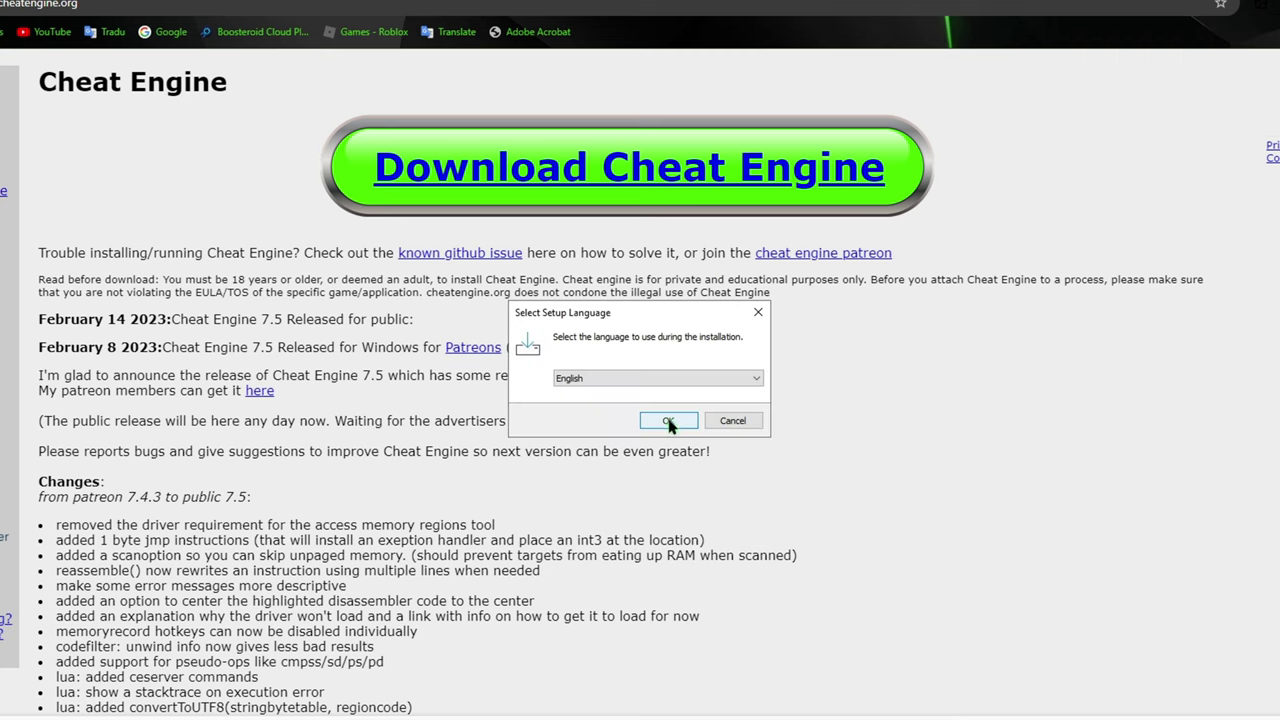
{"action": "left_click", "coordinate": [665, 421]}
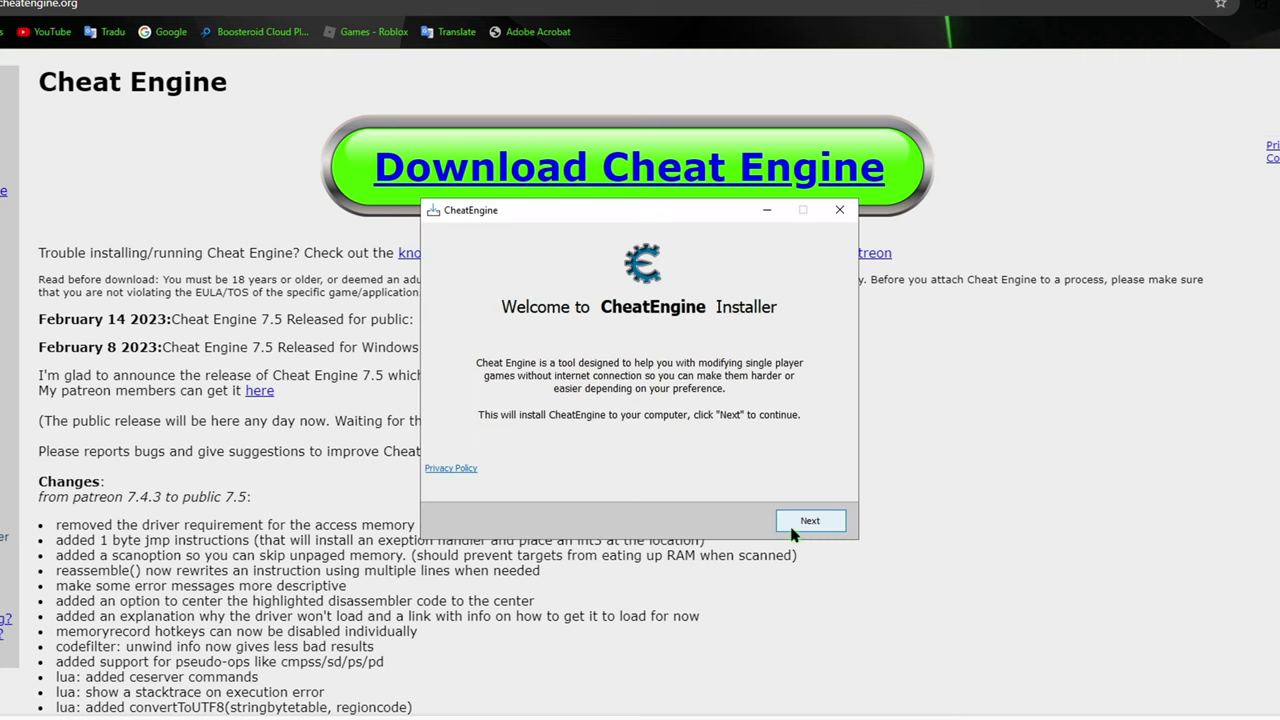
Install Cheat Engine, skipping all optional offers, and finish with launching the application on exit turned off
{"action": "left_click", "coordinate": [792, 531]}
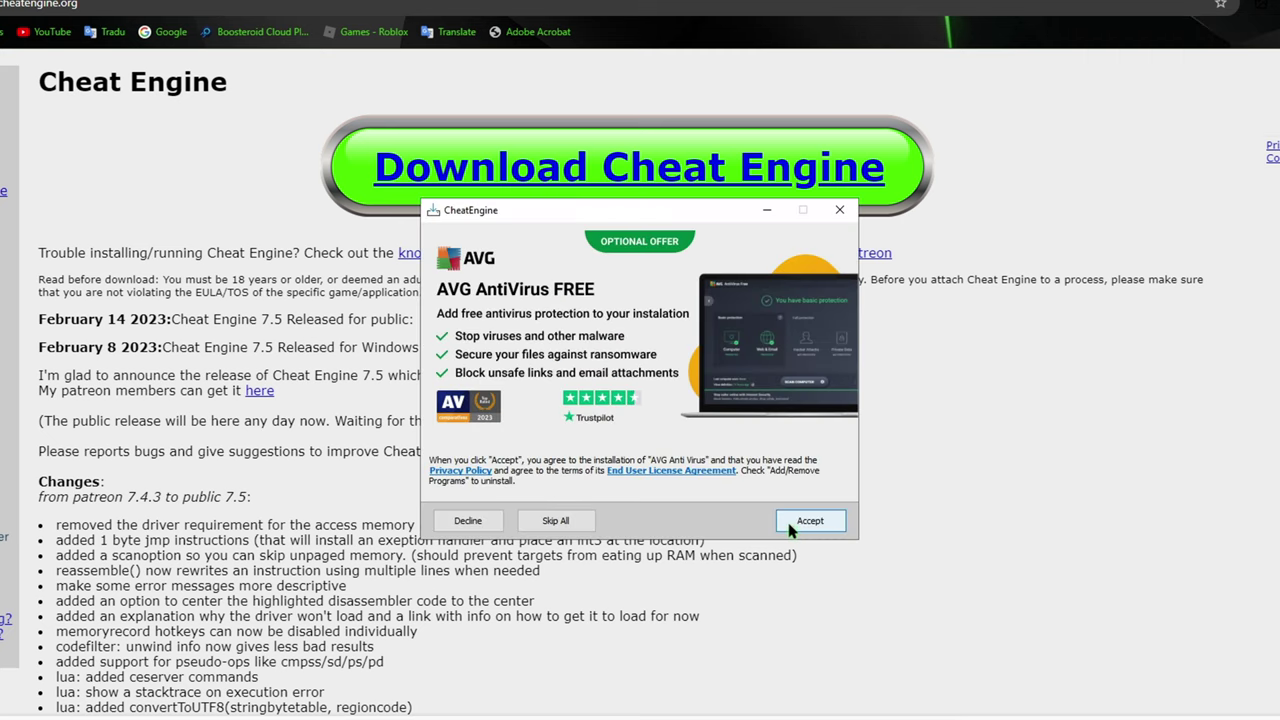
{"action": "left_click", "coordinate": [556, 521]}
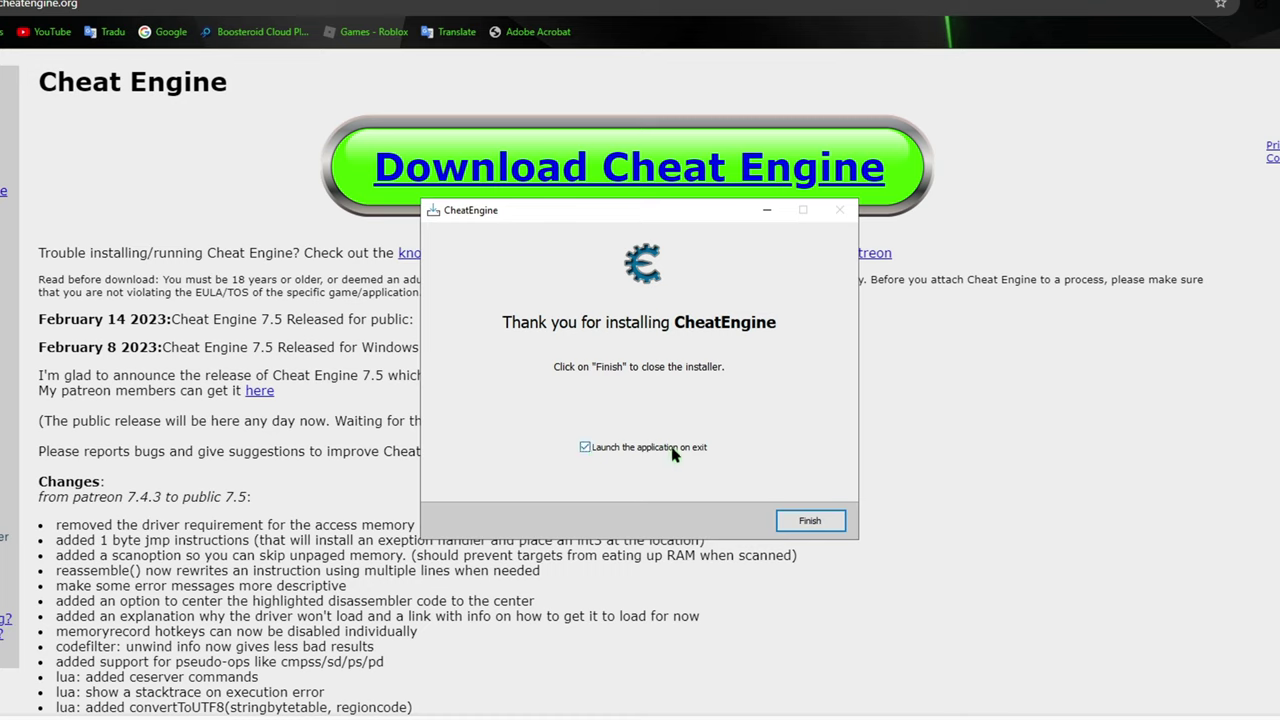
{"action": "left_click", "coordinate": [586, 448]}
{"action": "left_click", "coordinate": [822, 520]}
{"action": "left_click", "coordinate": [830, 525]}
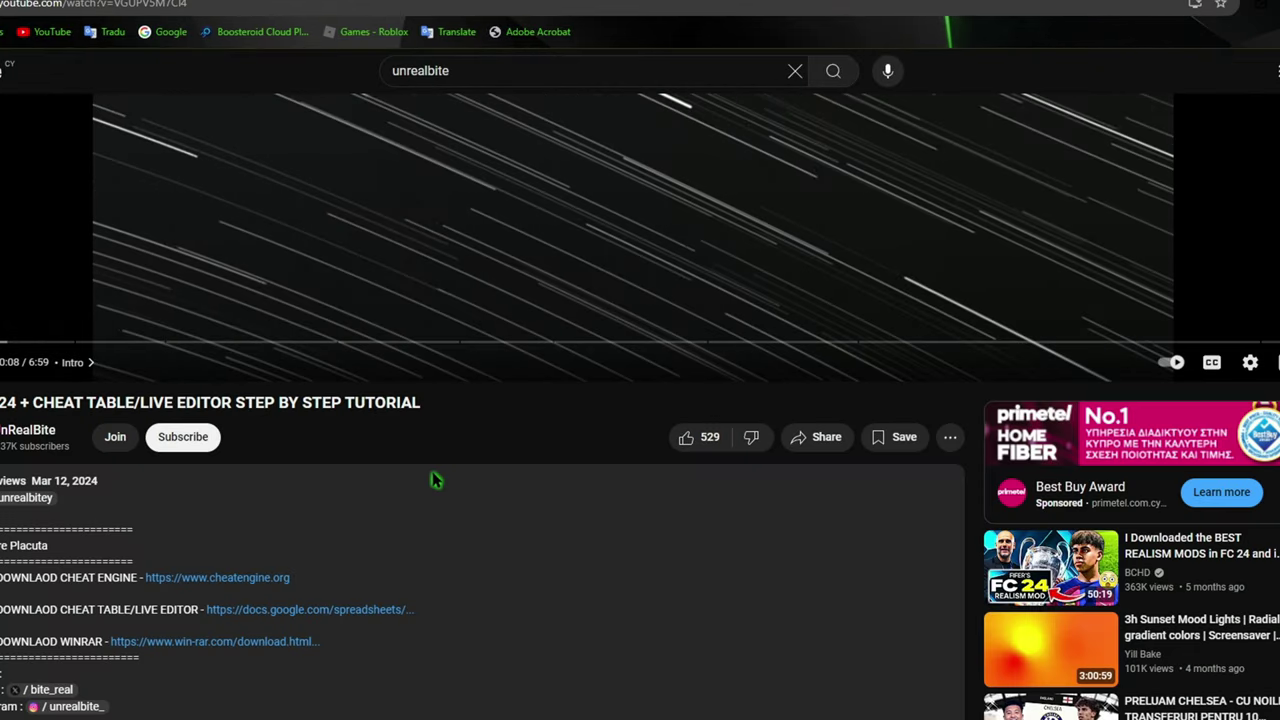
Examine the tutorial video's title and description for the Cheat Table and Live Editor download link
{"action": "scroll", "coordinate": [432, 479], "scroll_direction": "down", "scroll_amount": 3}
{"action": "scroll", "coordinate": [430, 479], "scroll_direction": "up", "scroll_amount": 3}
{"action": "left_click_drag", "start_coordinate": [18, 402], "coordinate": [440, 416]}
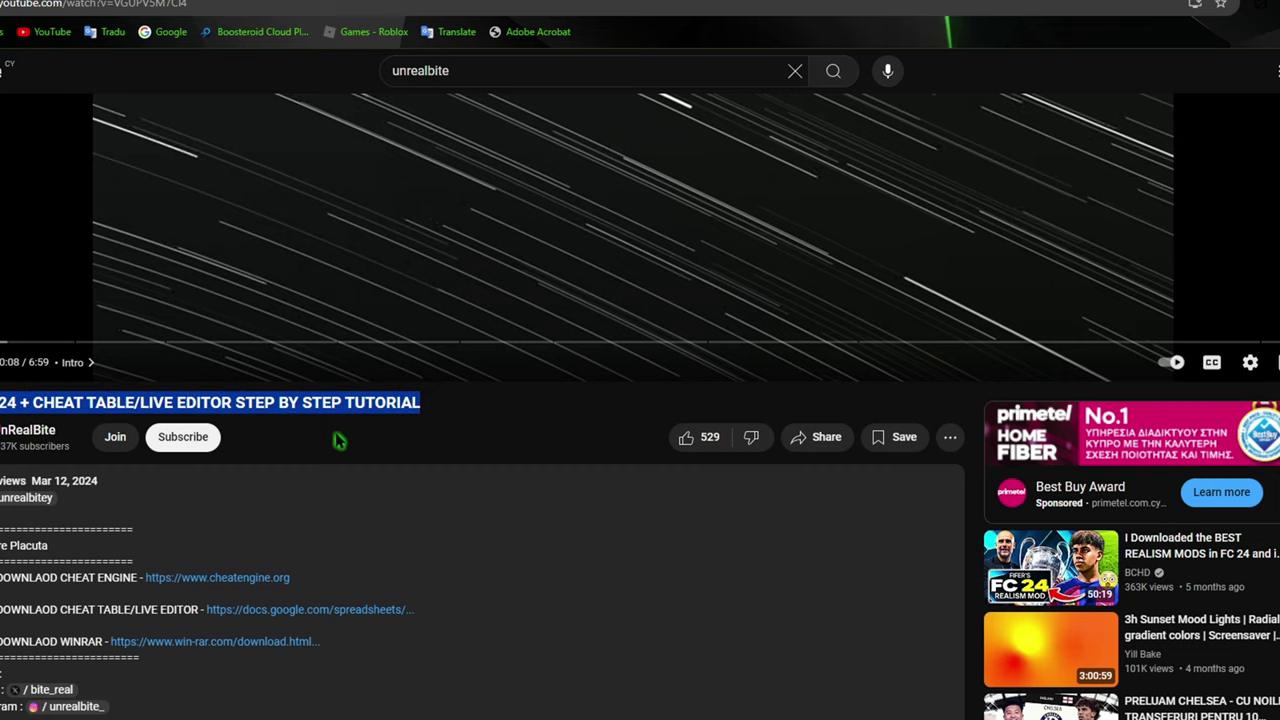
{"action": "left_click", "coordinate": [370, 516]}
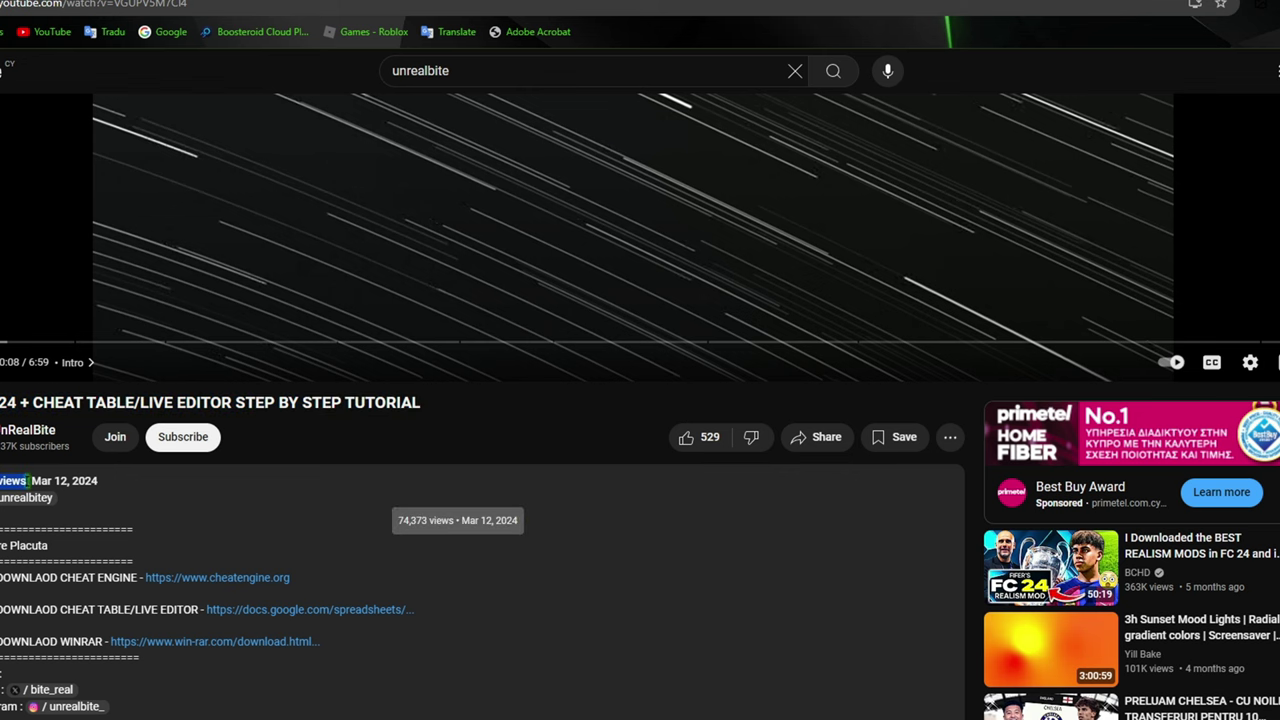
{"action": "left_click", "coordinate": [284, 531]}
{"action": "scroll", "coordinate": [75, 558], "scroll_direction": "down", "scroll_amount": 2}
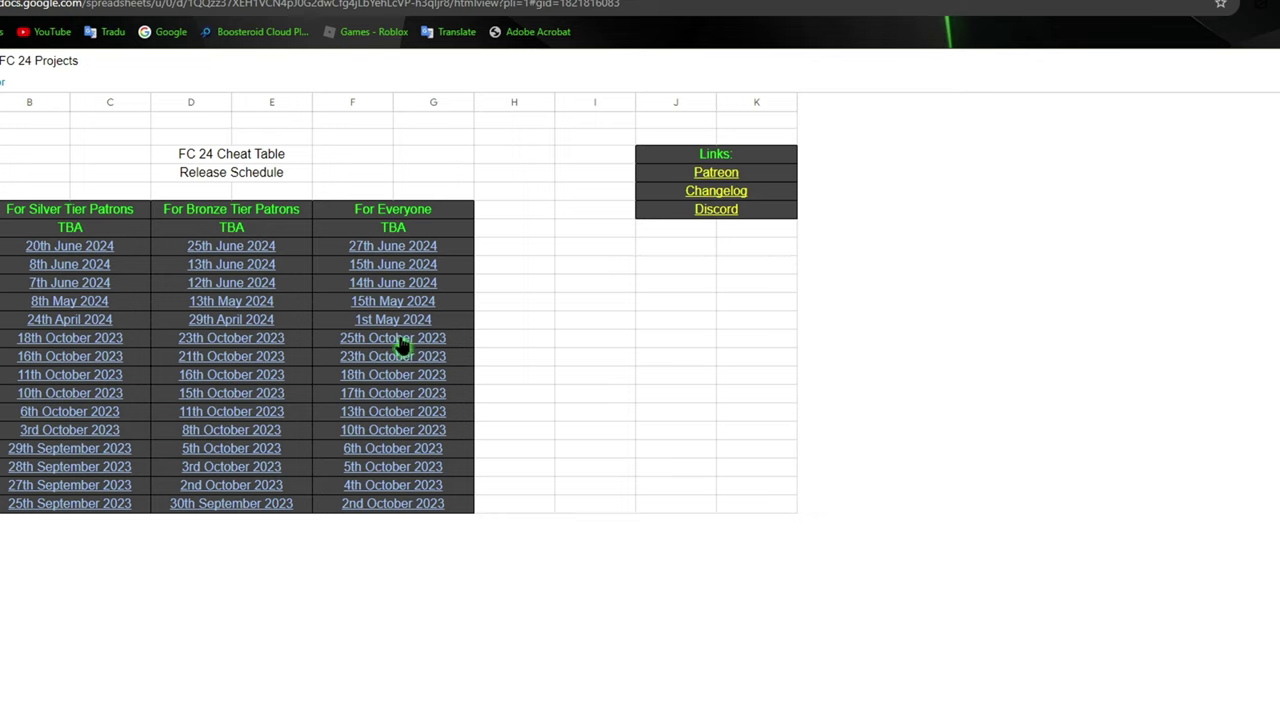
Download FC 24 CT v24.1.1.4.zip and FC 24 LE v24.1.1.9.zip from the newest For Everyone releases in the release schedule
{"action": "left_click", "coordinate": [377, 250]}
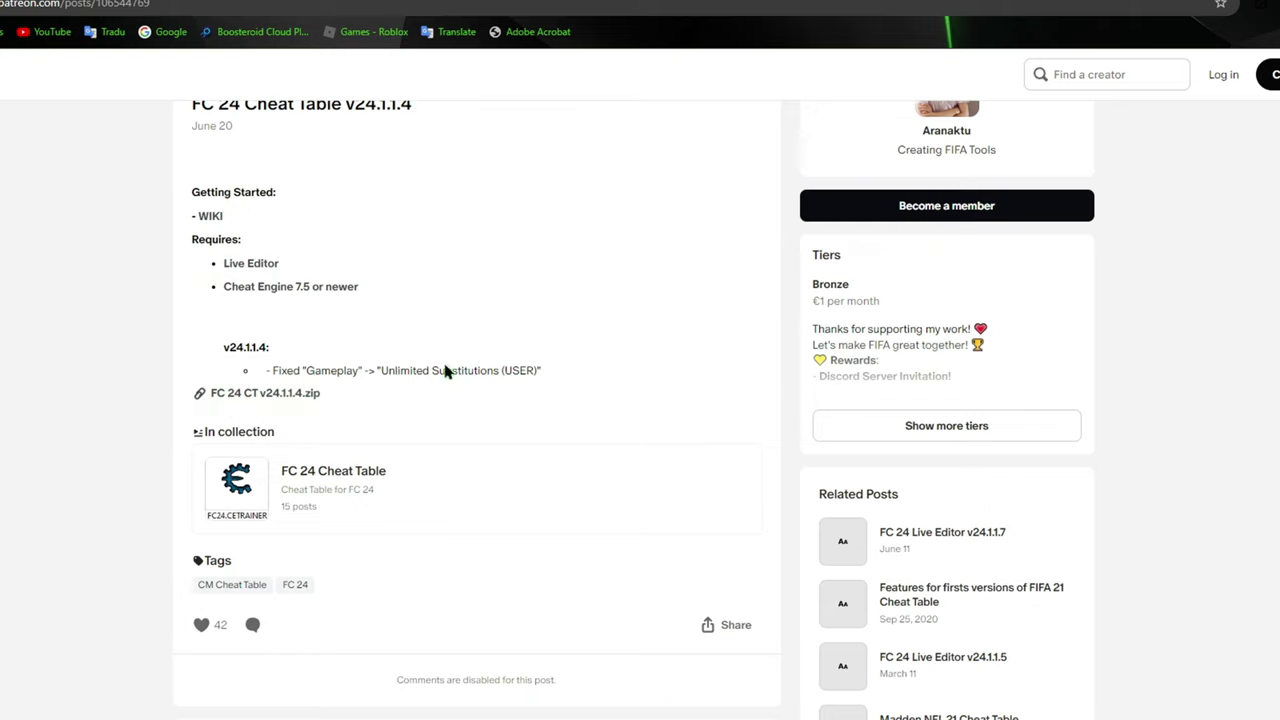
{"action": "left_click", "coordinate": [285, 396]}
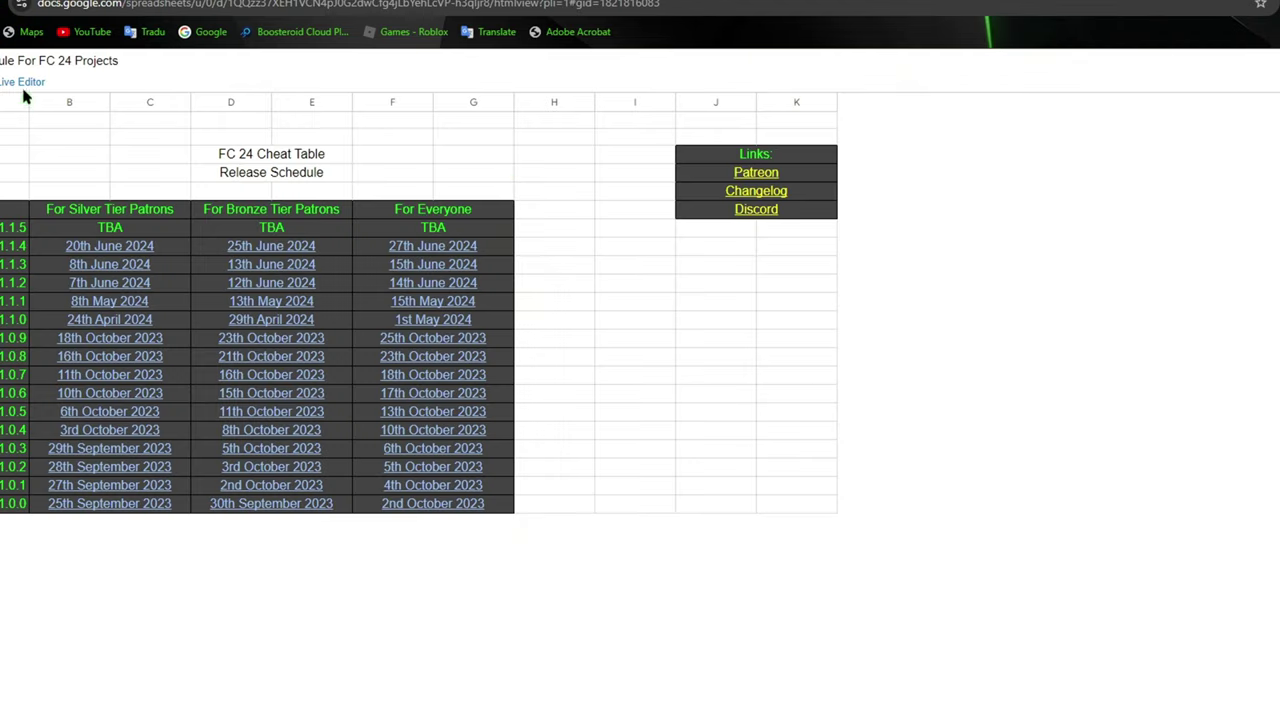
{"action": "left_click", "coordinate": [12, 84]}
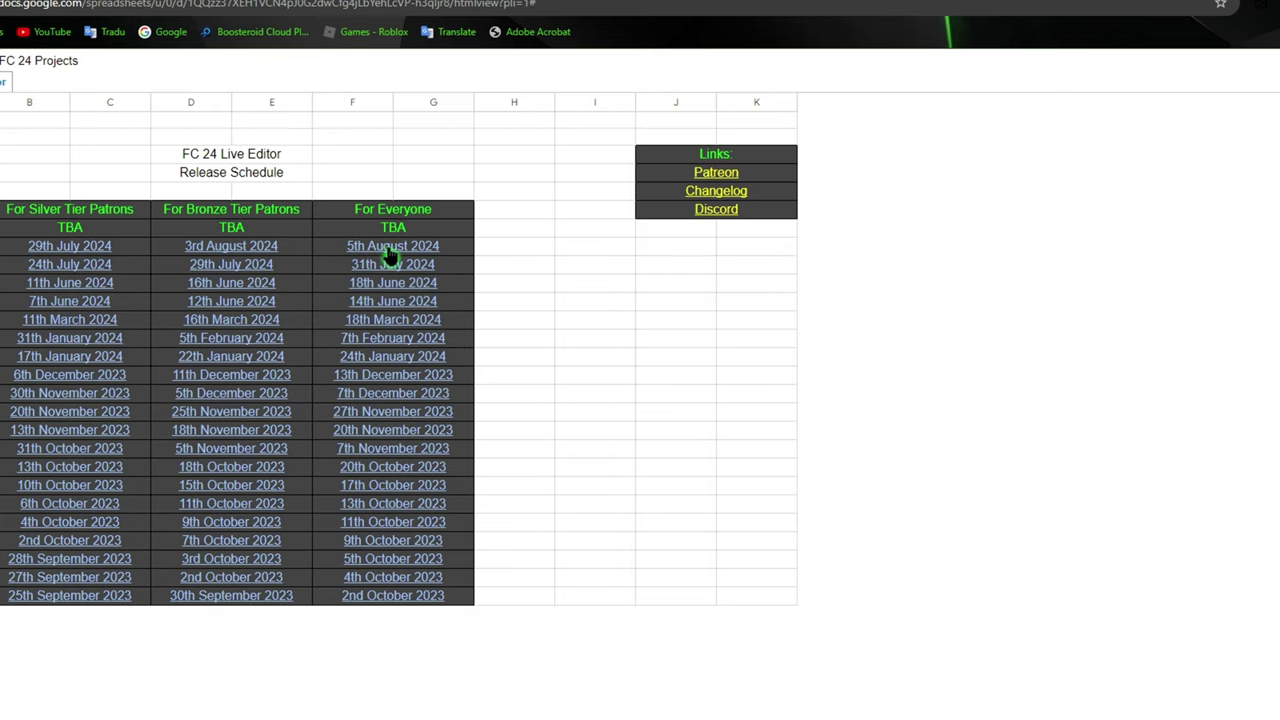
{"action": "left_click", "coordinate": [391, 249]}
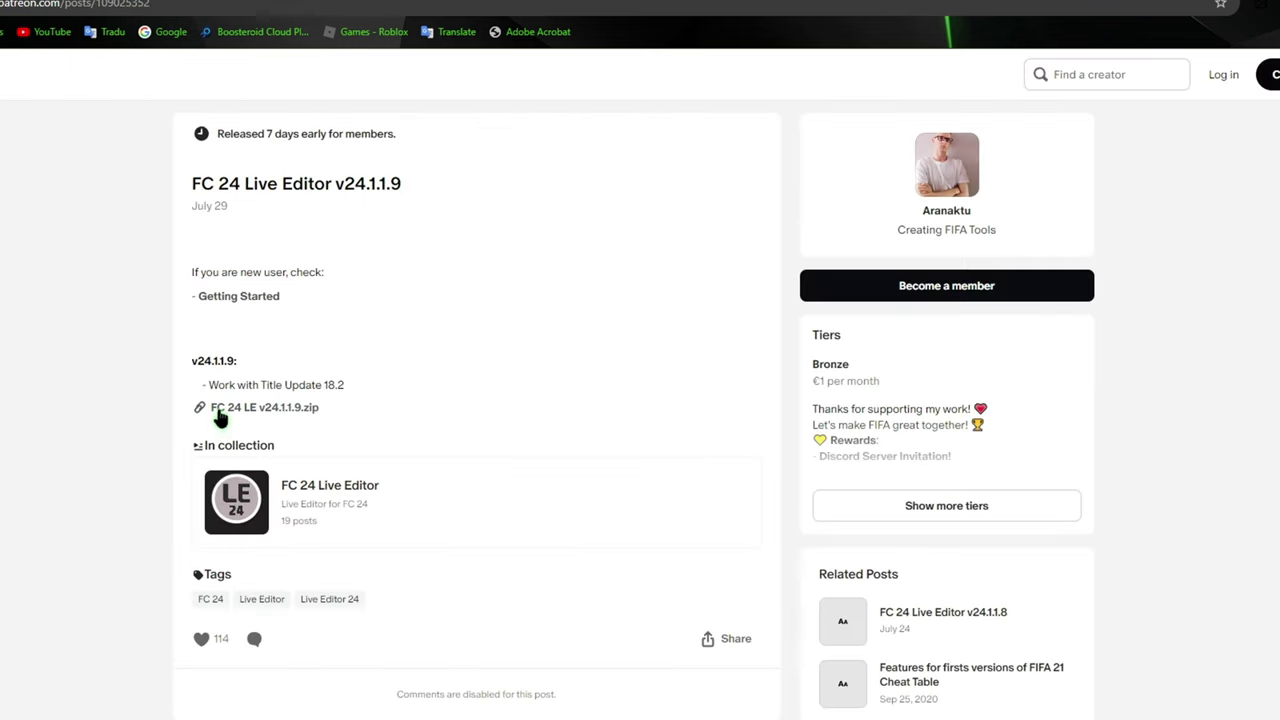
{"action": "left_click", "coordinate": [224, 410]}
Download FIFA Mod Manager v1.1.8.rar through the Mod Manager link on the FIFA Editing Toolsuite download page
{"action": "left_click", "coordinate": [330, 2]}
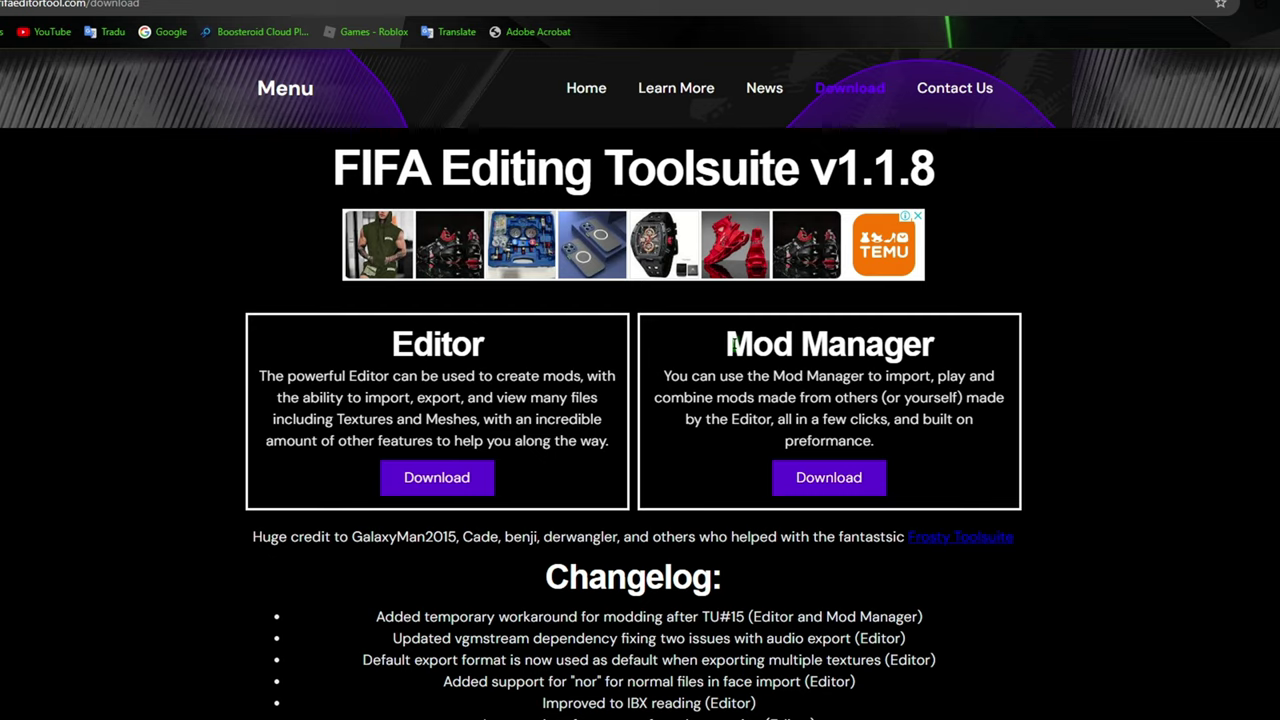
{"action": "left_click_drag", "start_coordinate": [733, 346], "coordinate": [1030, 362]}
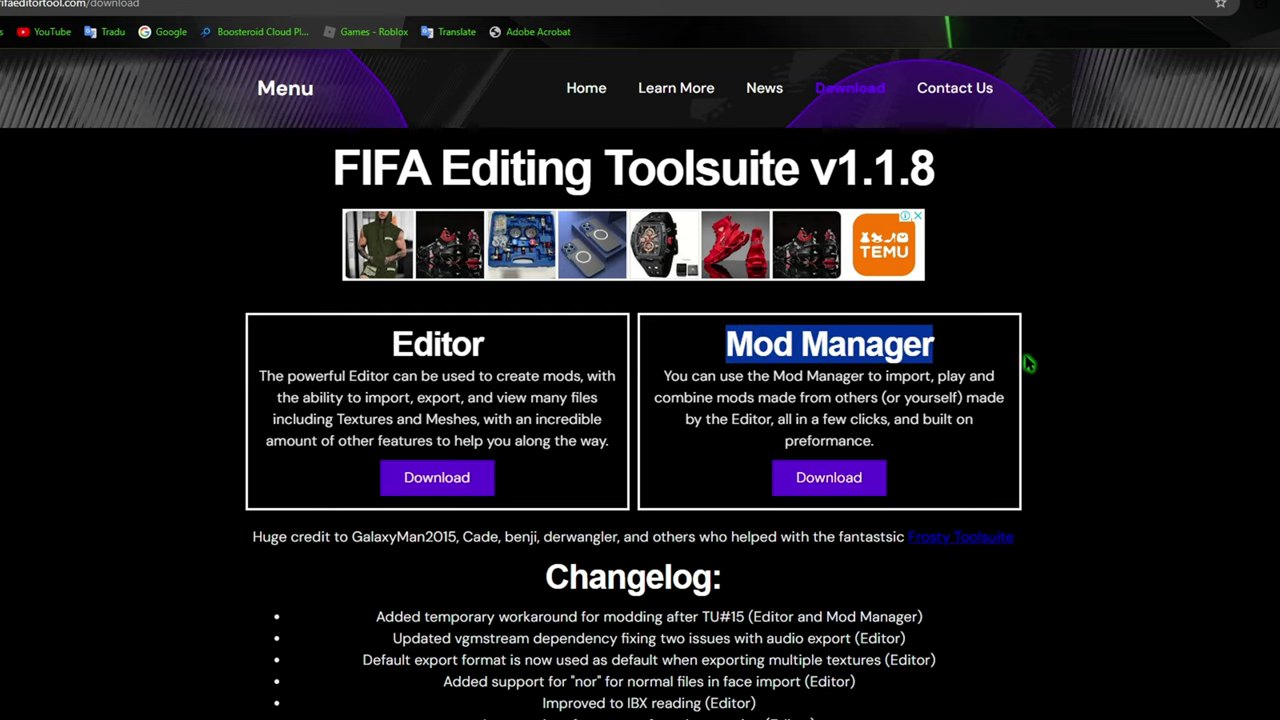
{"action": "left_click", "coordinate": [830, 478]}
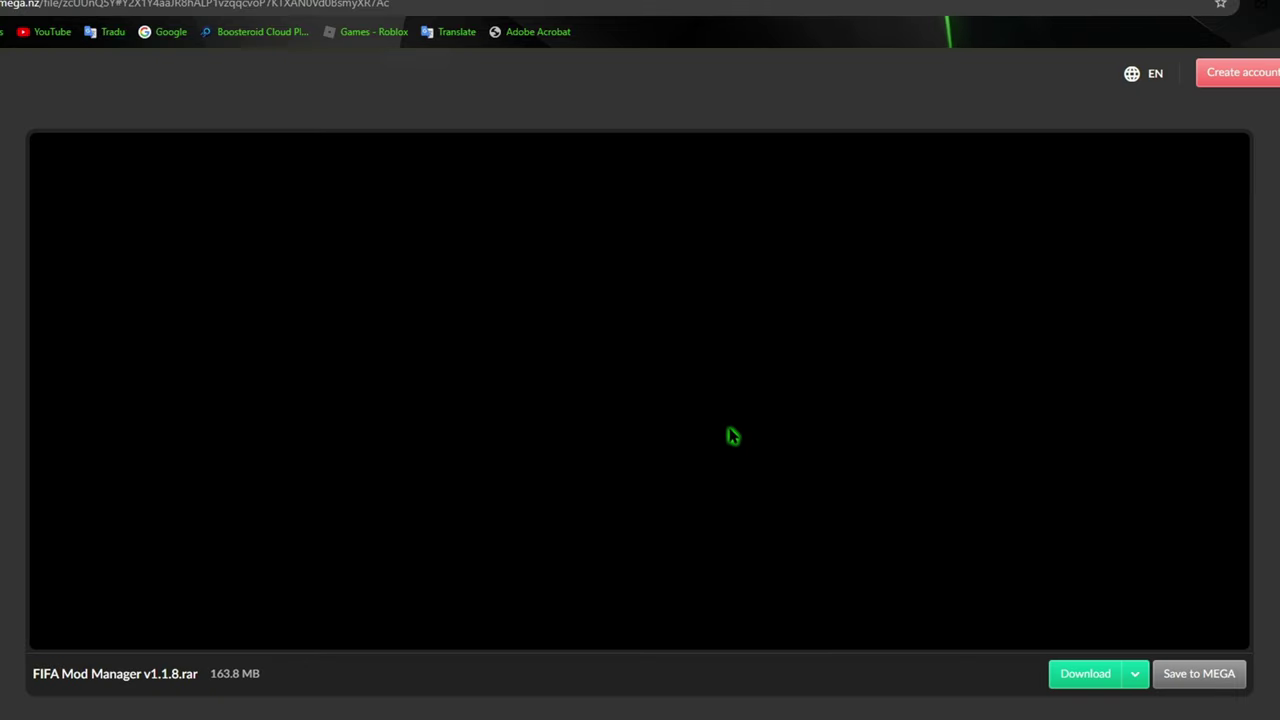
{"action": "left_click", "coordinate": [1060, 688]}
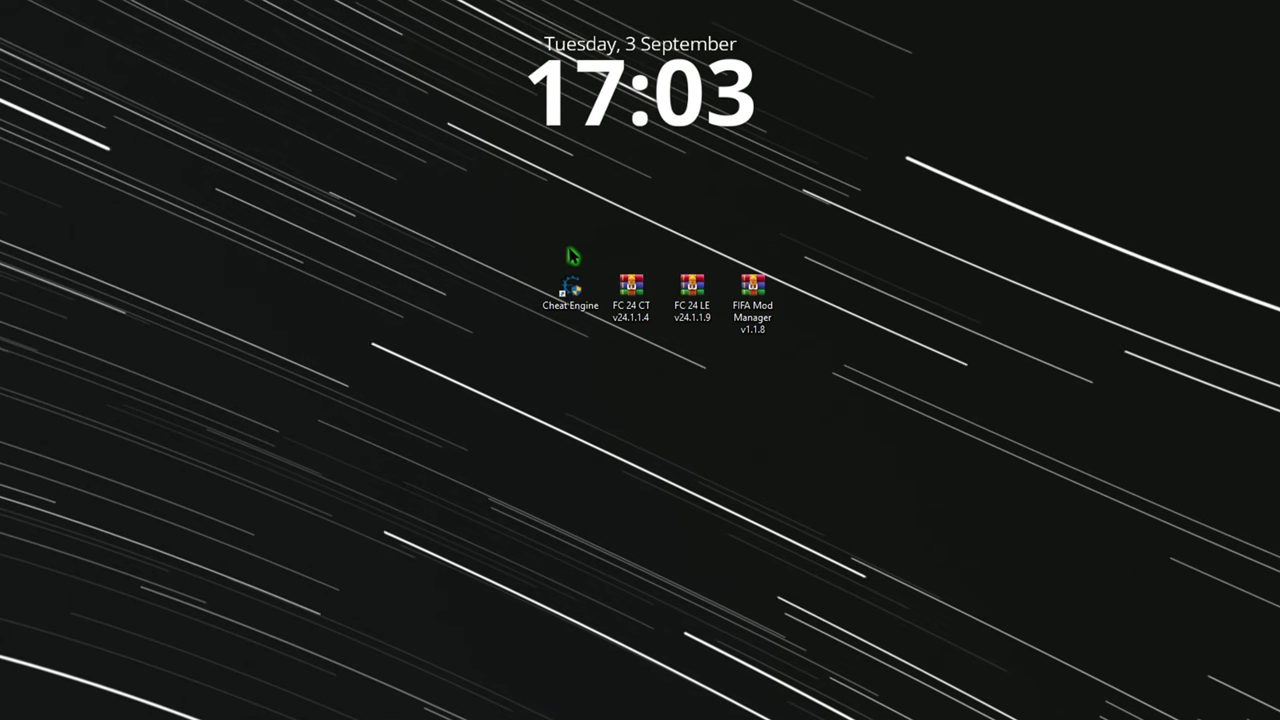
Move the Cheat Engine shortcut away from the archives and add a desktop folder named "ea fc 24 mods"
{"action": "left_click_drag", "start_coordinate": [571, 292], "coordinate": [1279, 570]}
{"action": "left_click", "coordinate": [632, 312]}
{"action": "left_click", "coordinate": [712, 322]}
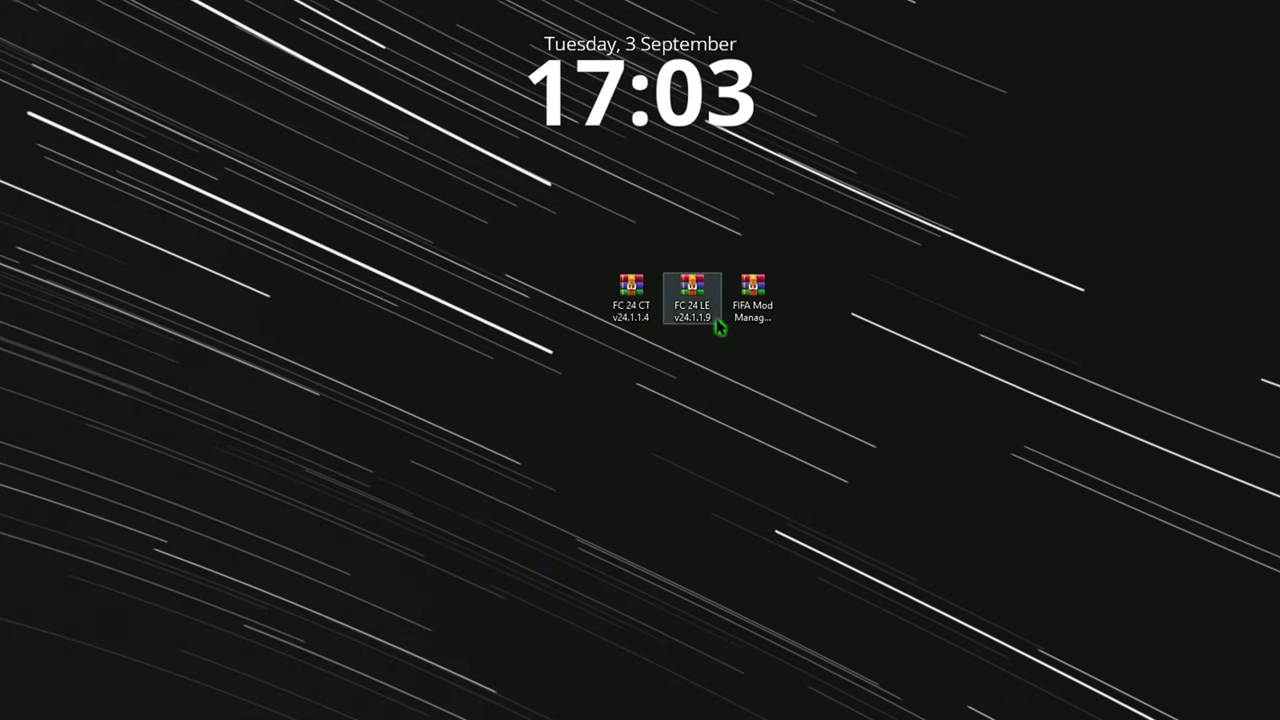
{"action": "left_click", "coordinate": [580, 273]}
{"action": "key", "text": "ctrl+v"}
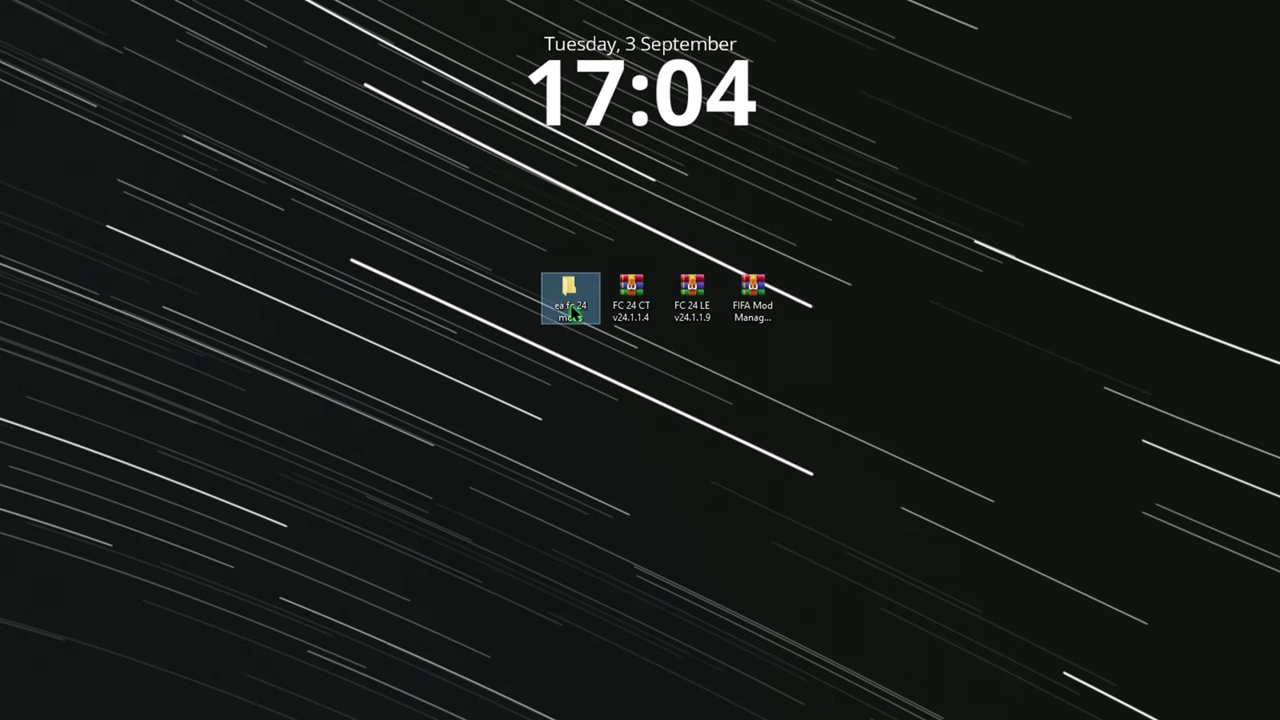
Move the FC 24 CT archive into CT, the FC 24 LE archive into LE, and FIFA Mod Manager v1.1.8 into ea fc 24 mods
{"action": "double_click", "coordinate": [572, 290]}
{"action": "left_click_drag", "start_coordinate": [553, 185], "coordinate": [569, 129]}
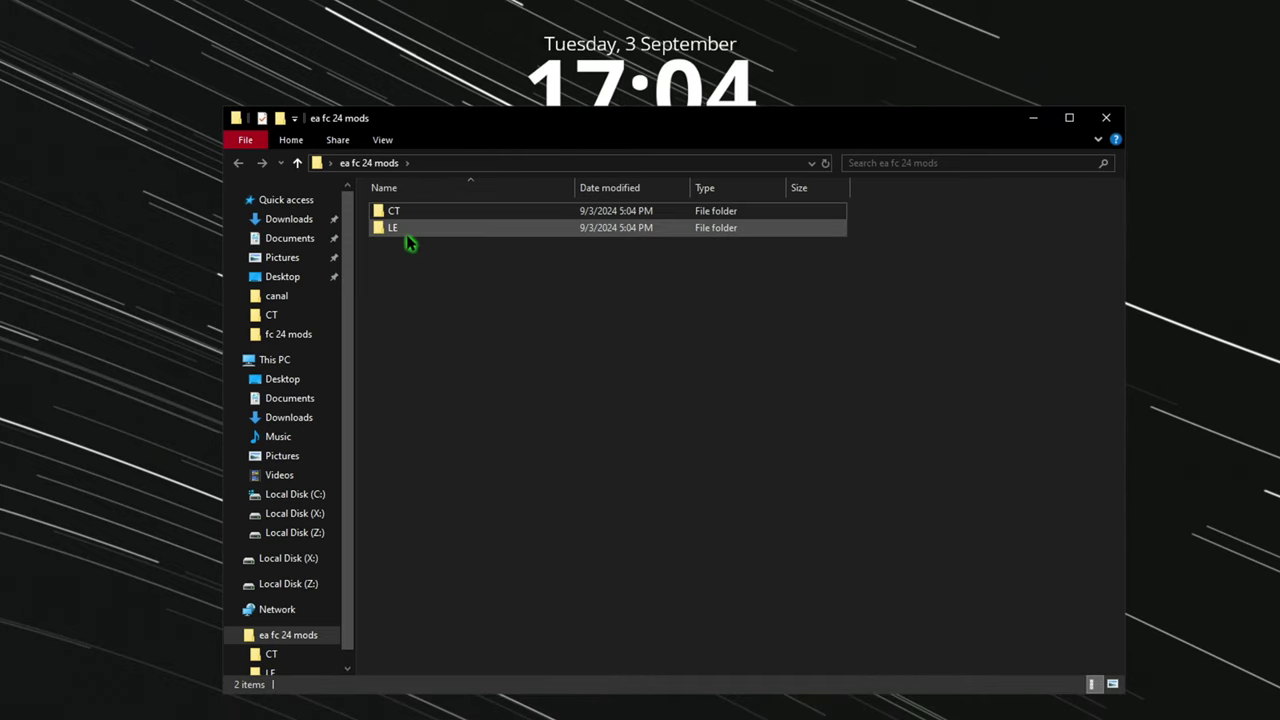
{"action": "left_click_drag", "start_coordinate": [562, 119], "coordinate": [587, 347]}
{"action": "left_click_drag", "start_coordinate": [637, 290], "coordinate": [428, 444]}
{"action": "left_click_drag", "start_coordinate": [680, 301], "coordinate": [457, 458]}
{"action": "left_click_drag", "start_coordinate": [695, 313], "coordinate": [470, 510]}
{"action": "left_click_drag", "start_coordinate": [605, 355], "coordinate": [611, 134]}
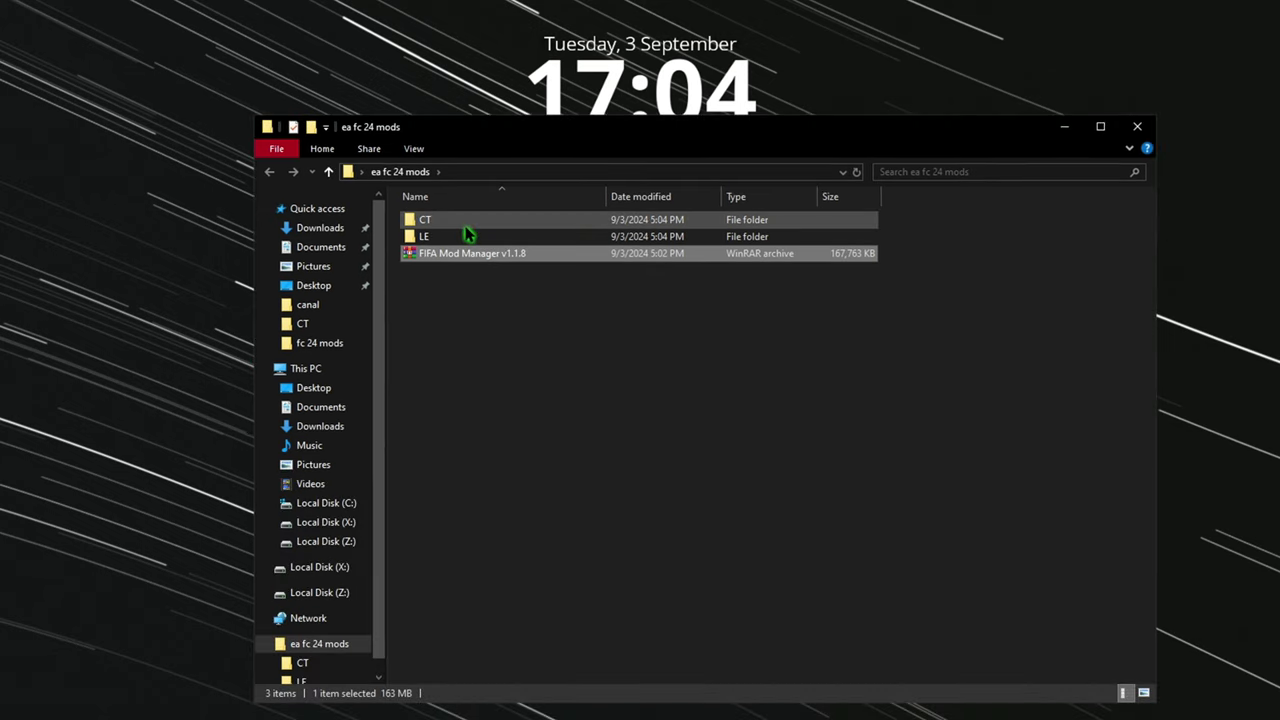
Extract the FC 24 CT v24.1.1.4 archive in place inside the CT folder
{"action": "double_click", "coordinate": [466, 226]}
{"action": "right_click", "coordinate": [446, 222]}
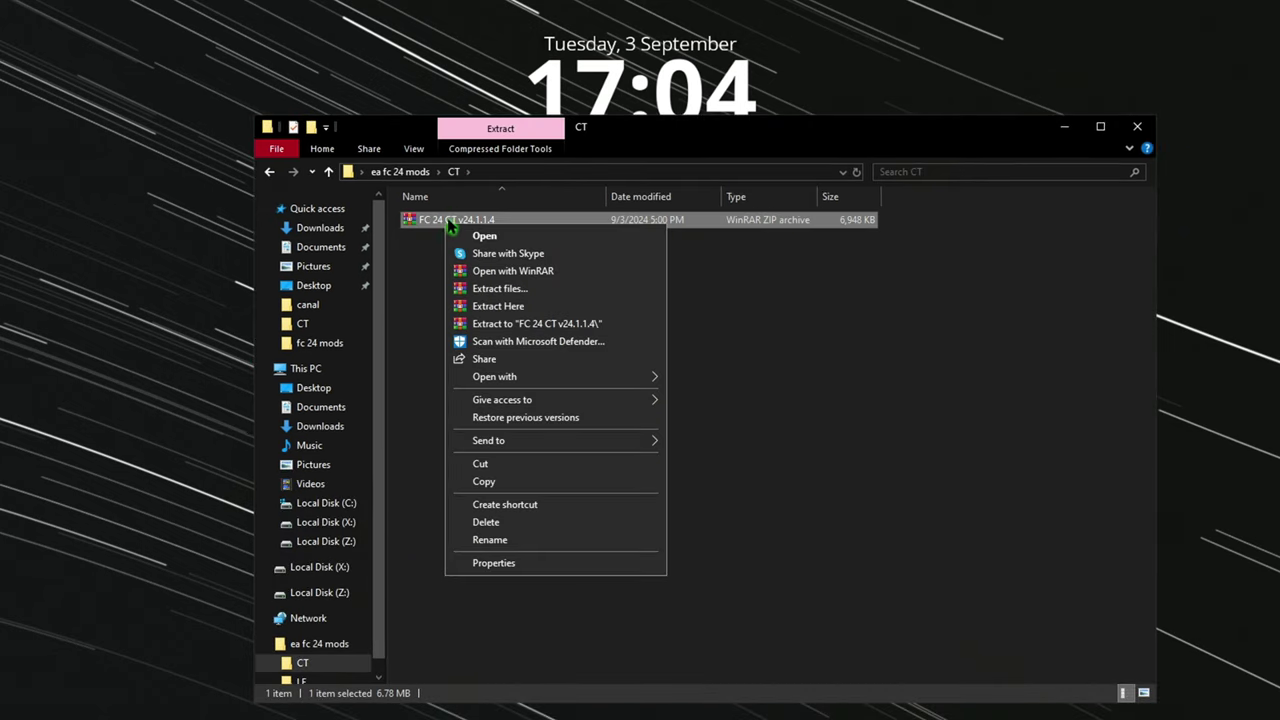
{"action": "left_click", "coordinate": [528, 306]}
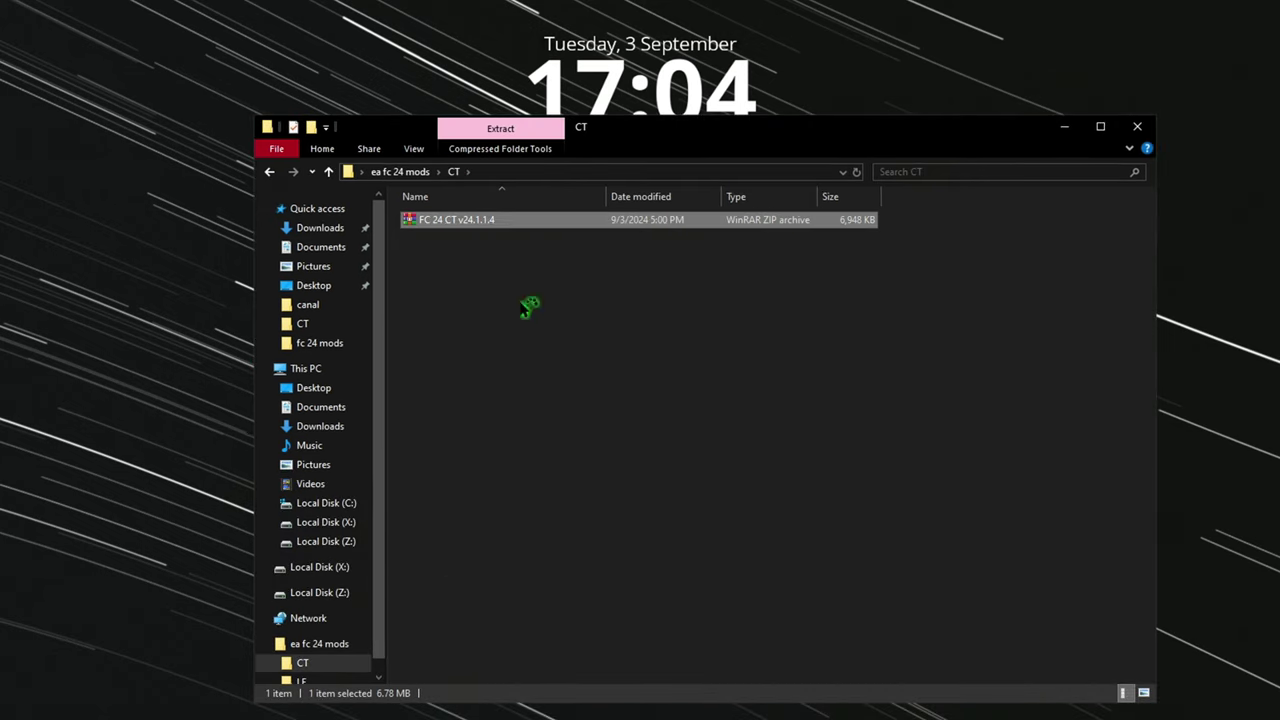
Extract the FC 24 LE v24.1.1.9 archive in place inside the LE folder
{"action": "key", "text": "alt+Up"}
{"action": "double_click", "coordinate": [470, 238]}
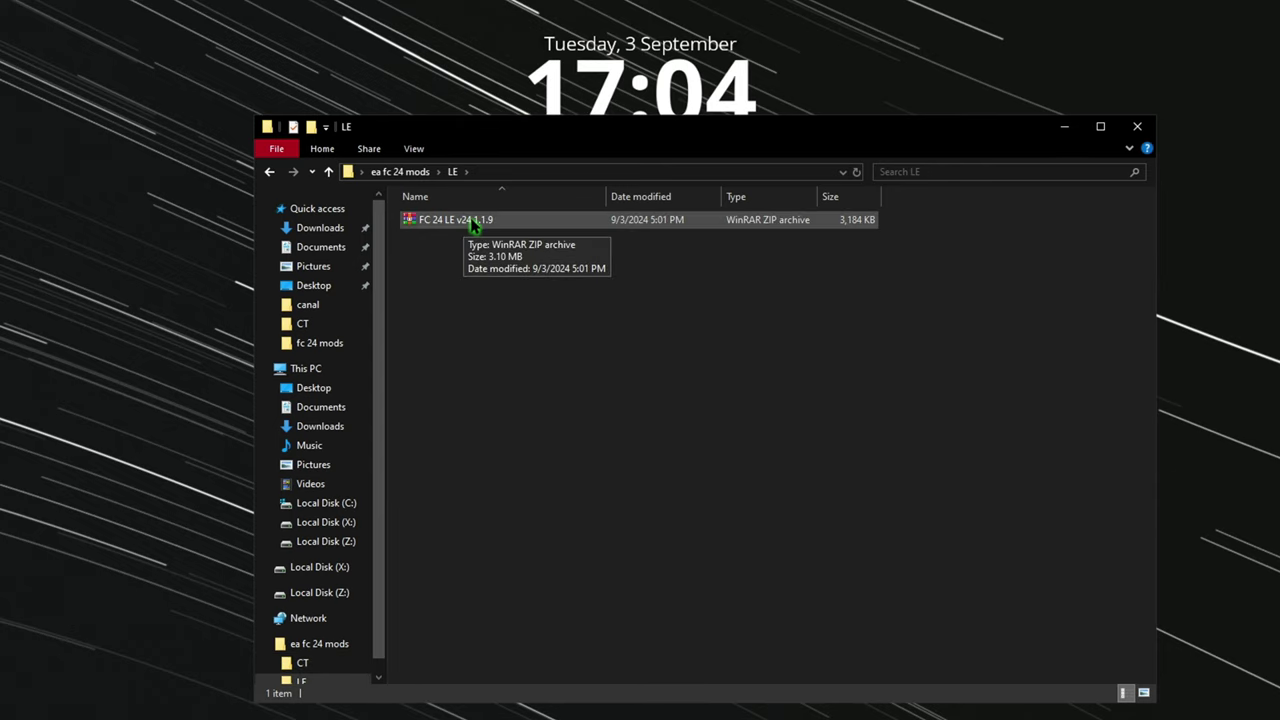
{"action": "right_click", "coordinate": [473, 222]}
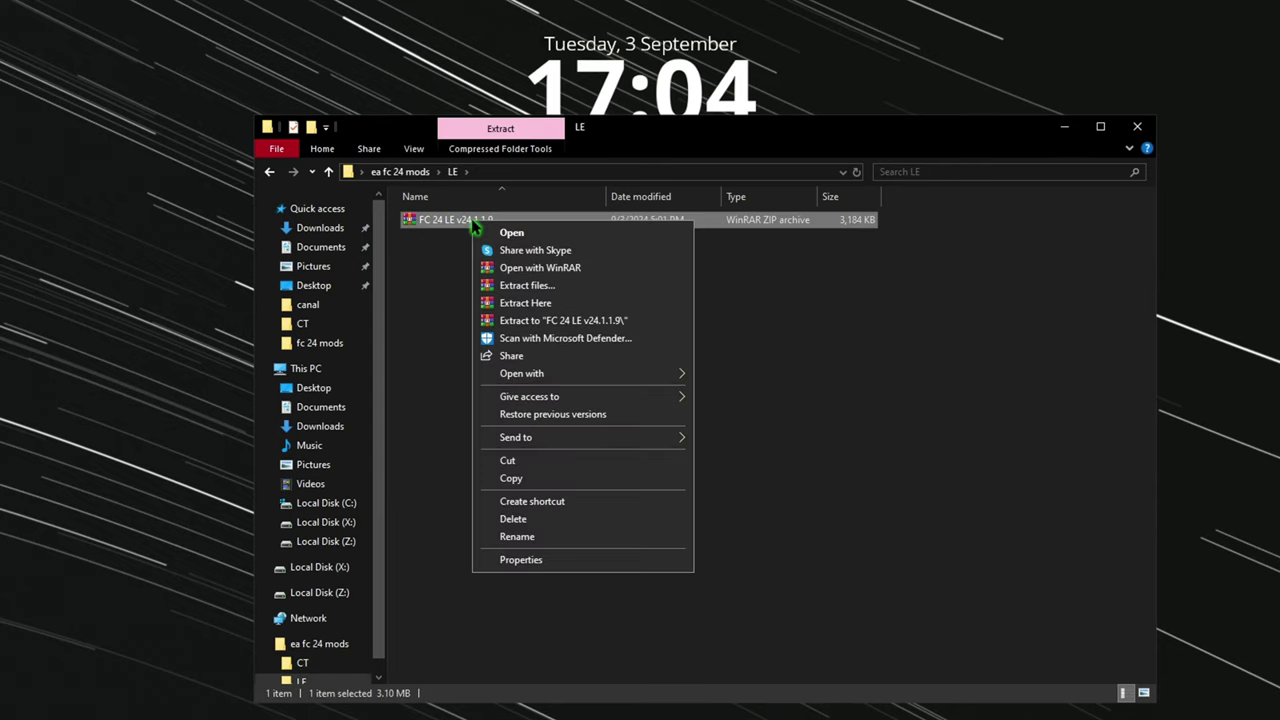
{"action": "left_click", "coordinate": [533, 303]}
Extract the FIFA Mod Manager v1.1.8 archive in the ea fc 24 mods folder and delete the archive
{"action": "key", "text": "alt+Left"}
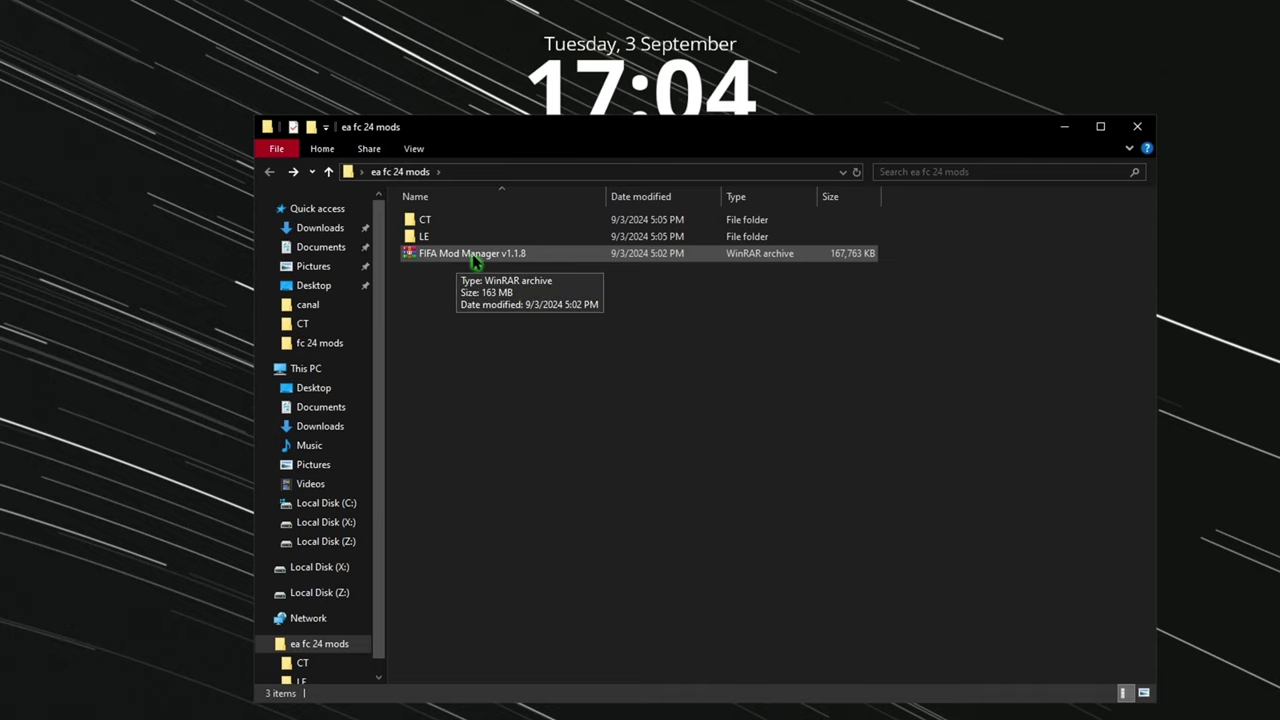
{"action": "left_click", "coordinate": [478, 260]}
{"action": "right_click", "coordinate": [480, 260]}
{"action": "left_click", "coordinate": [530, 333]}
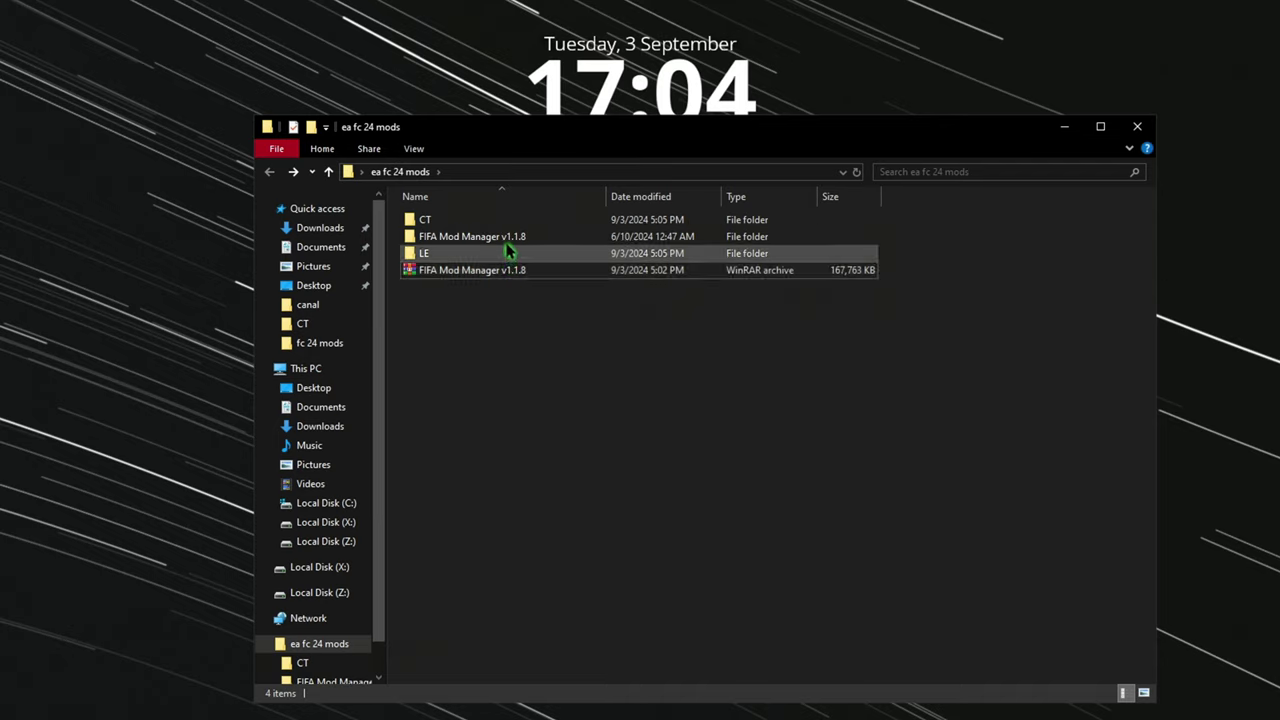
{"action": "left_click", "coordinate": [505, 270]}
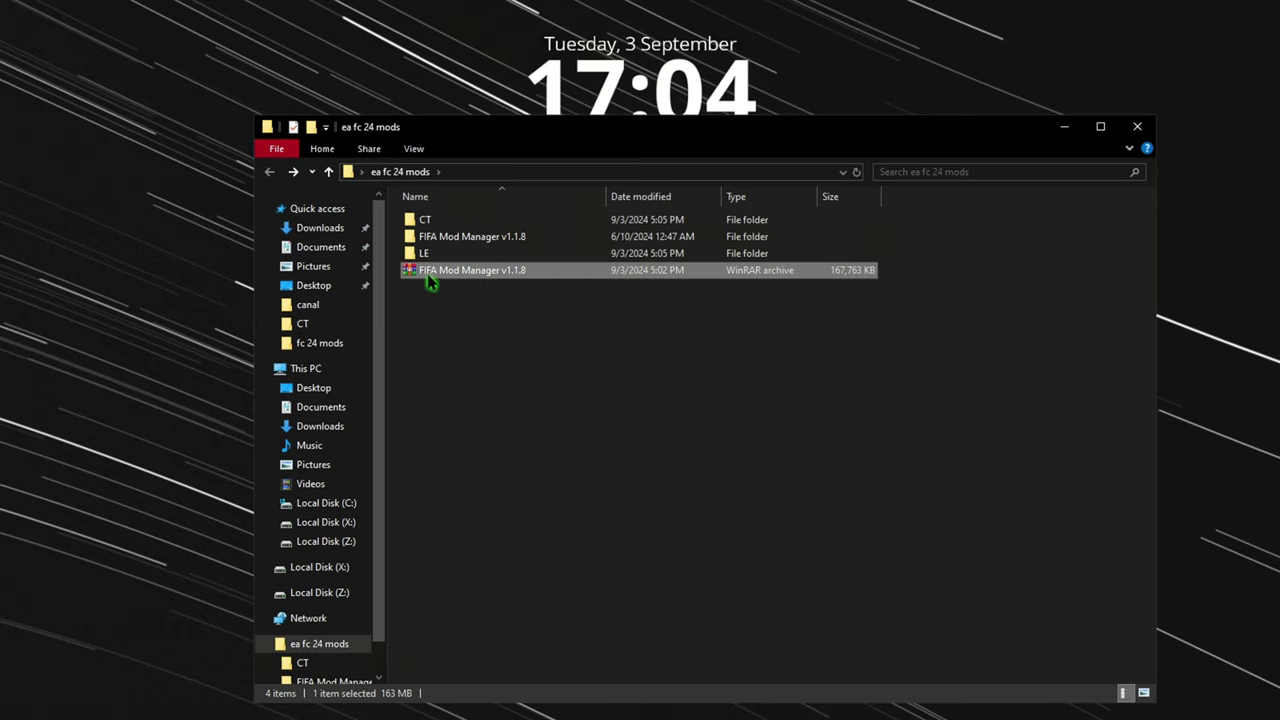
{"action": "key", "text": "Delete"}
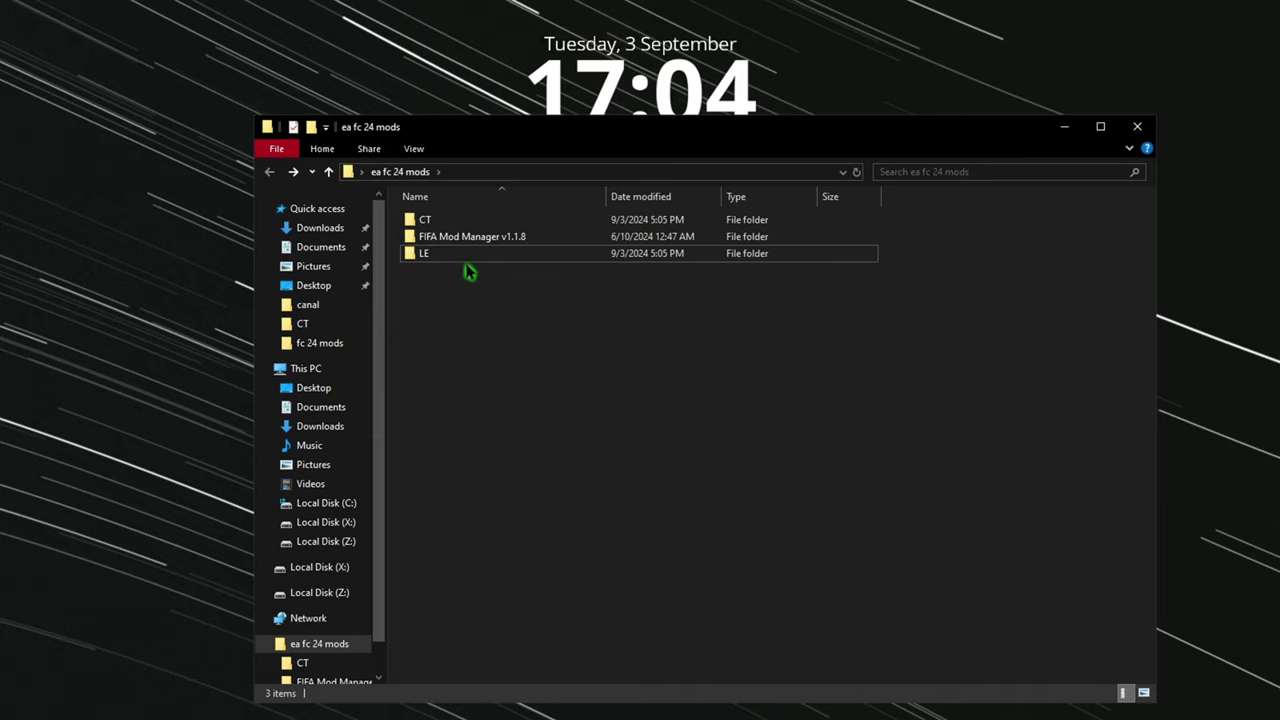
Run FIFA Mod Manager from its extracted folder and select EA Sports FC 24 at Z:\EA SPORTS FC 24 as the game
{"action": "left_click", "coordinate": [456, 240]}
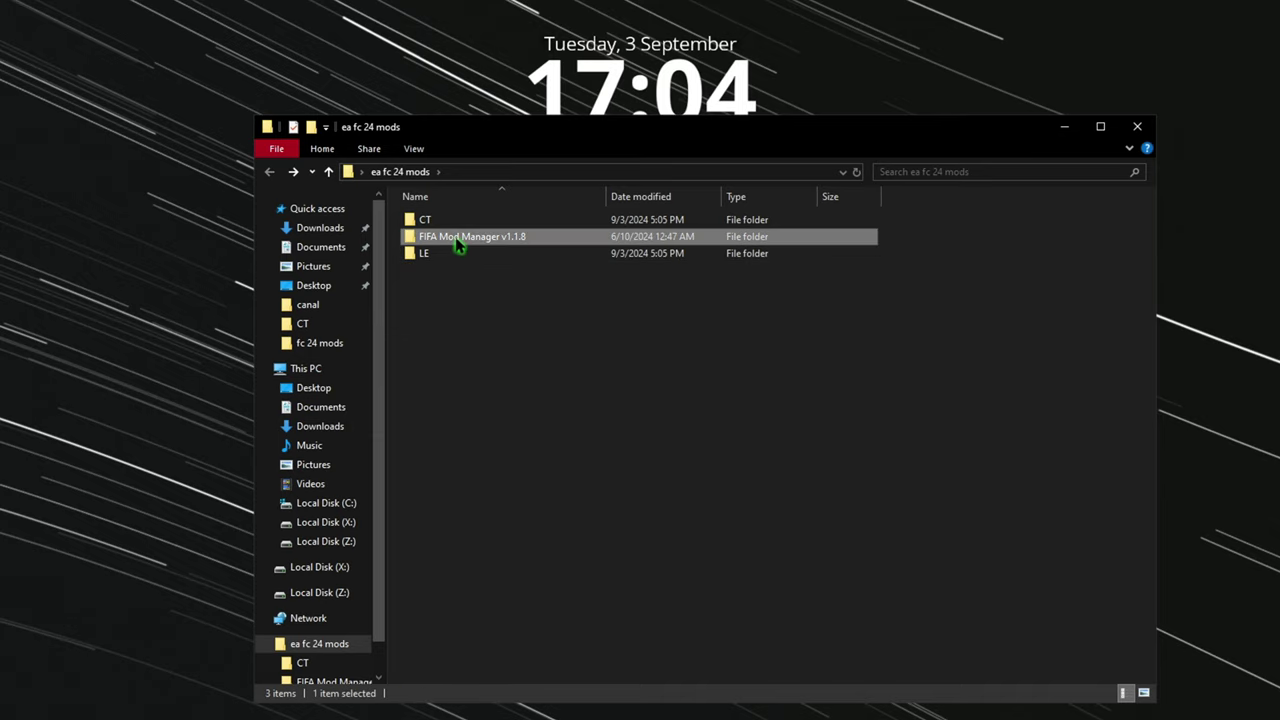
{"action": "double_click", "coordinate": [456, 245]}
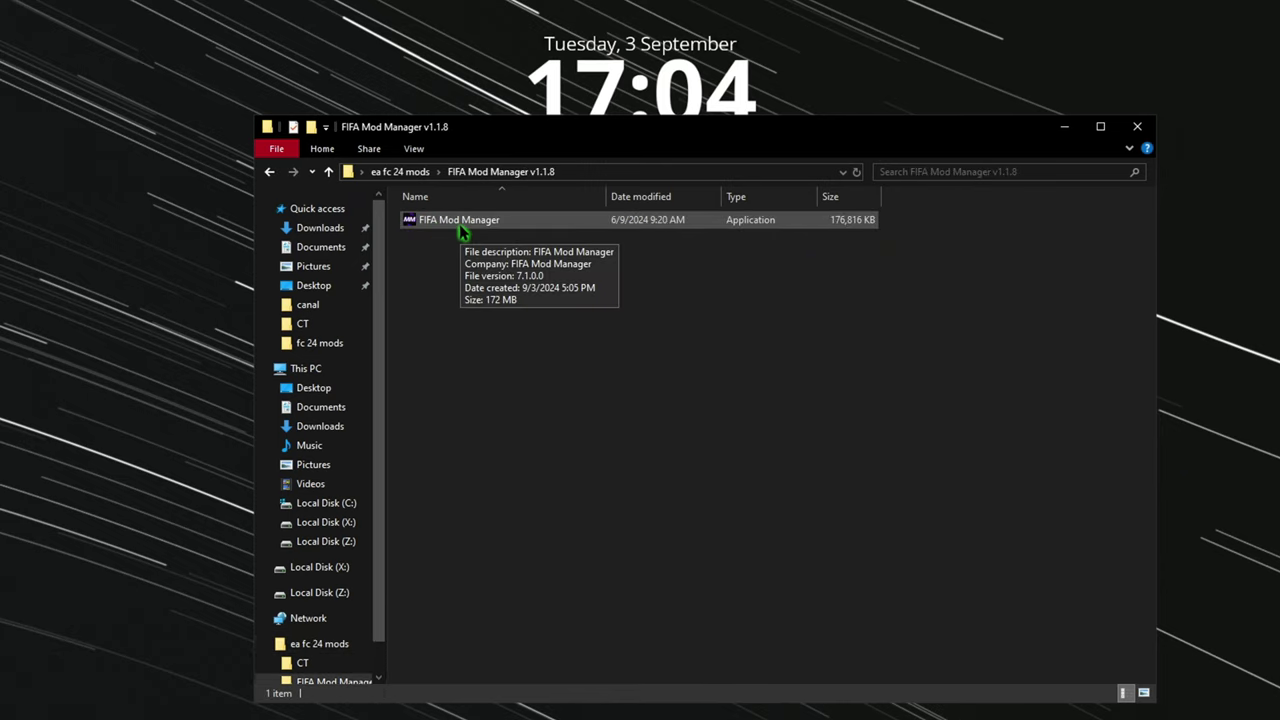
{"action": "double_click", "coordinate": [455, 222]}
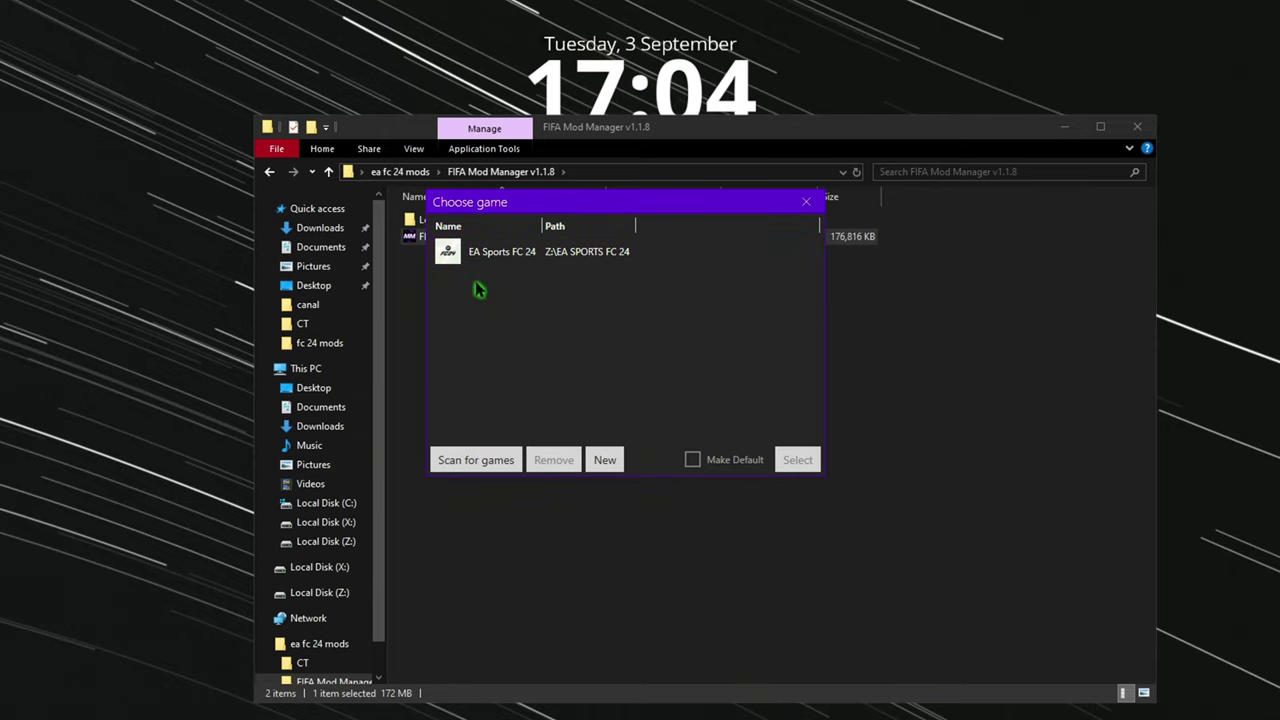
{"action": "left_click", "coordinate": [520, 258]}
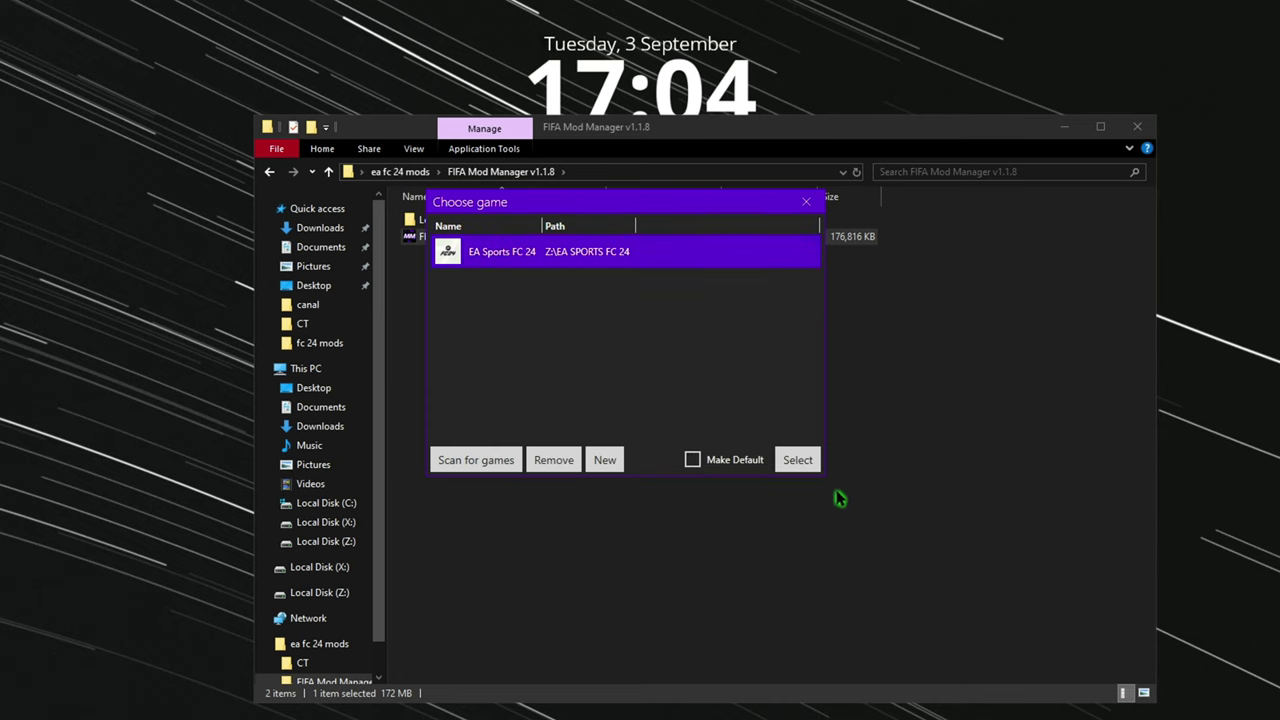
{"action": "left_click", "coordinate": [797, 459]}
{"action": "left_click_drag", "start_coordinate": [648, 173], "coordinate": [600, 157]}
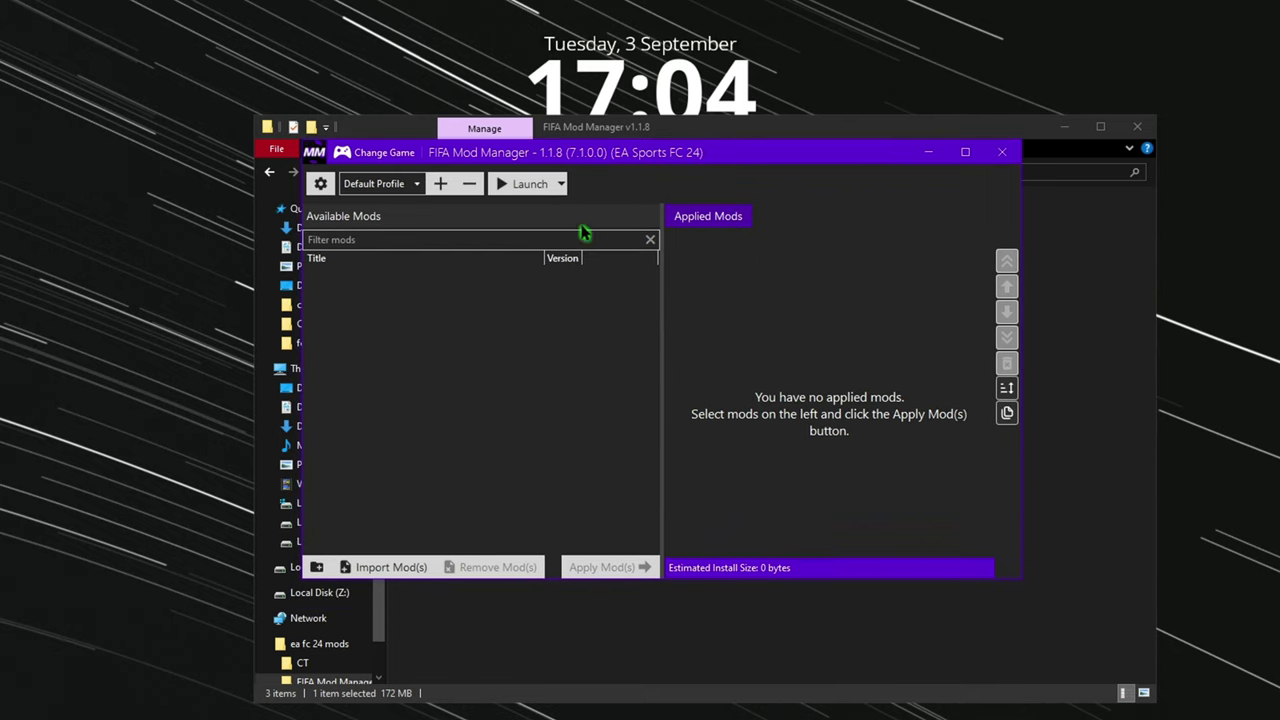
Enable Auto-Launch Live Editor in FIFA Mod Manager's launch options
{"action": "left_click", "coordinate": [562, 184]}
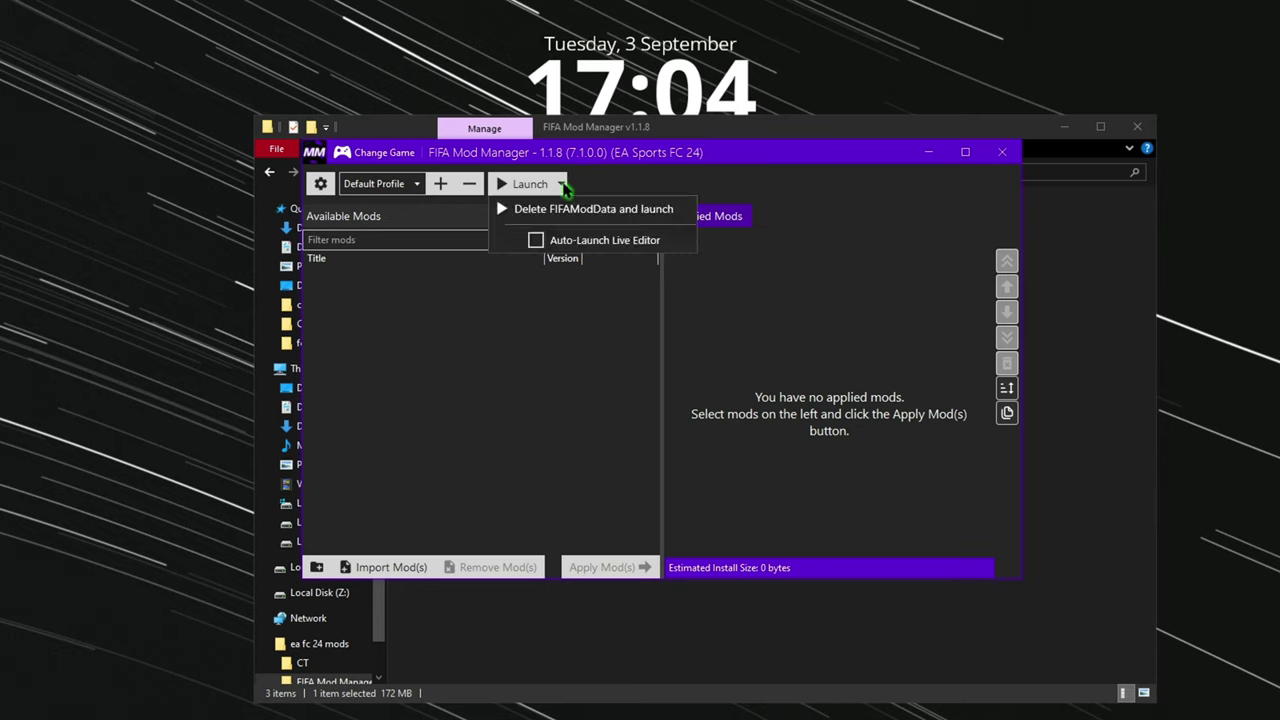
{"action": "left_click", "coordinate": [548, 244]}
{"action": "left_click", "coordinate": [551, 185]}
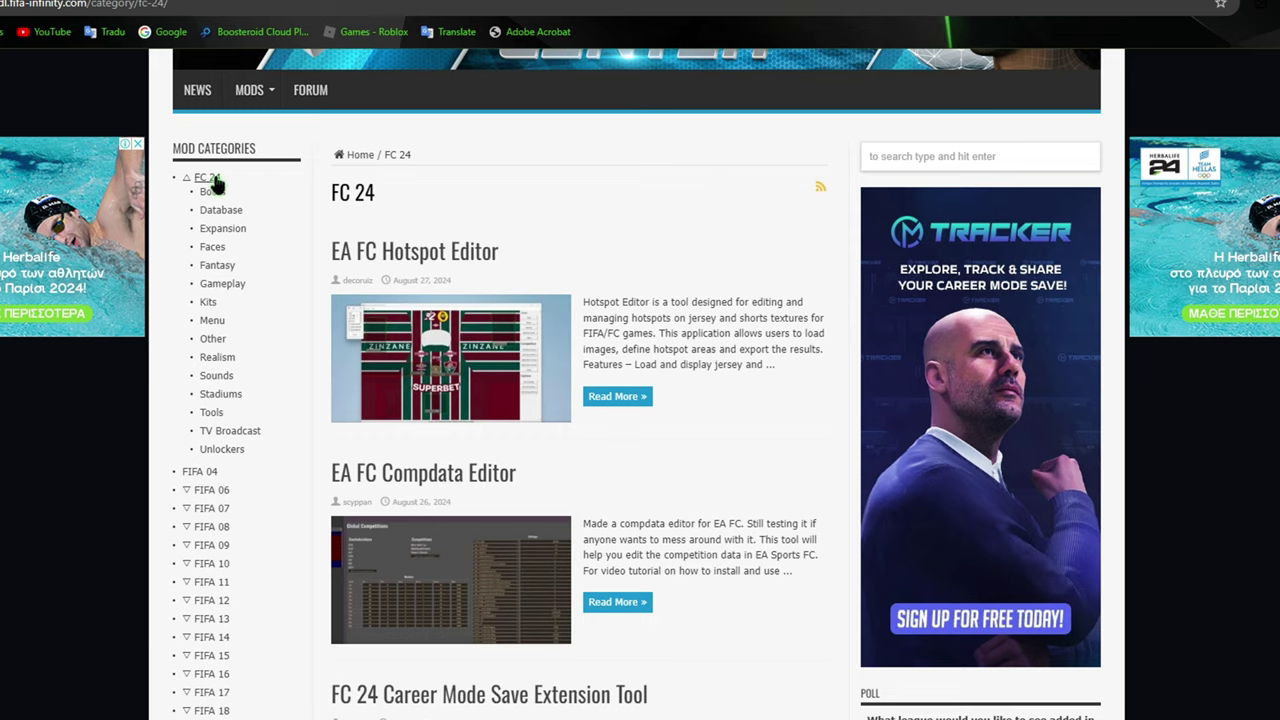
In the browser, find the EA FC 24 Kits 24/25 Pack in the FC 24 Kits category and download KITS TU18.2.zip from Server 1
{"action": "left_click", "coordinate": [207, 303]}
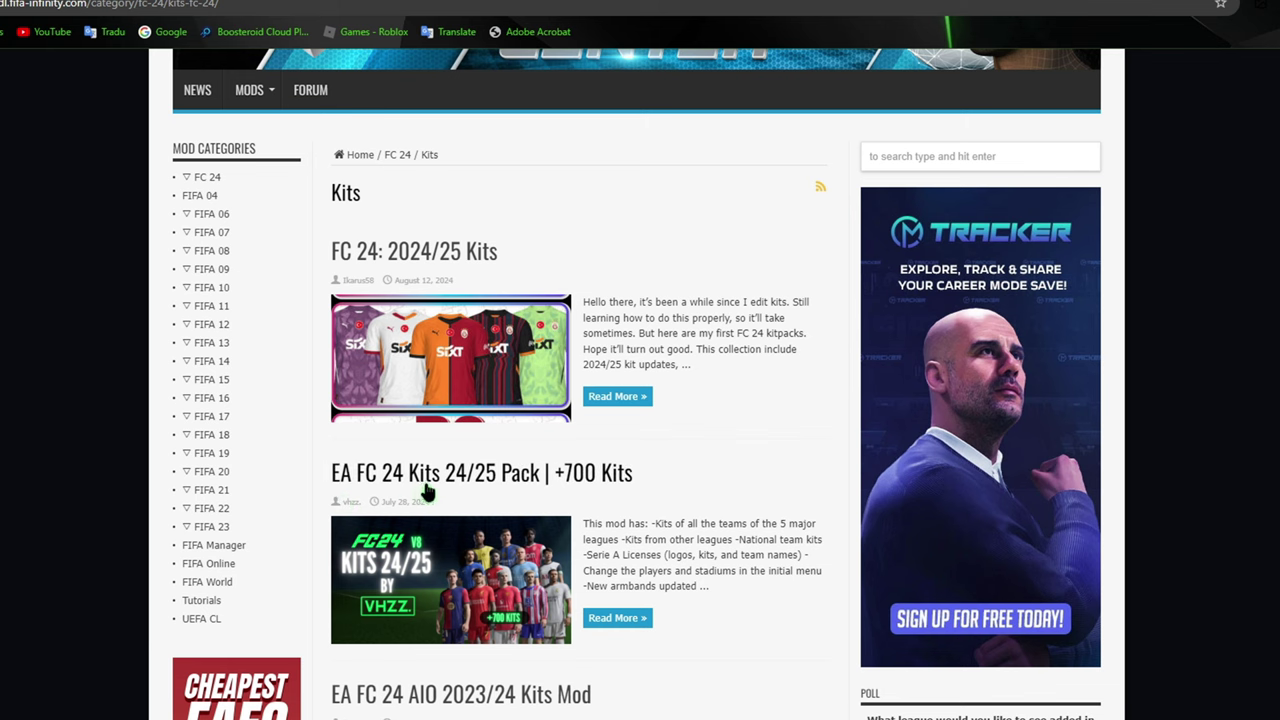
{"action": "left_click", "coordinate": [617, 617]}
{"action": "scroll", "coordinate": [528, 523], "scroll_direction": "down", "scroll_amount": 9}
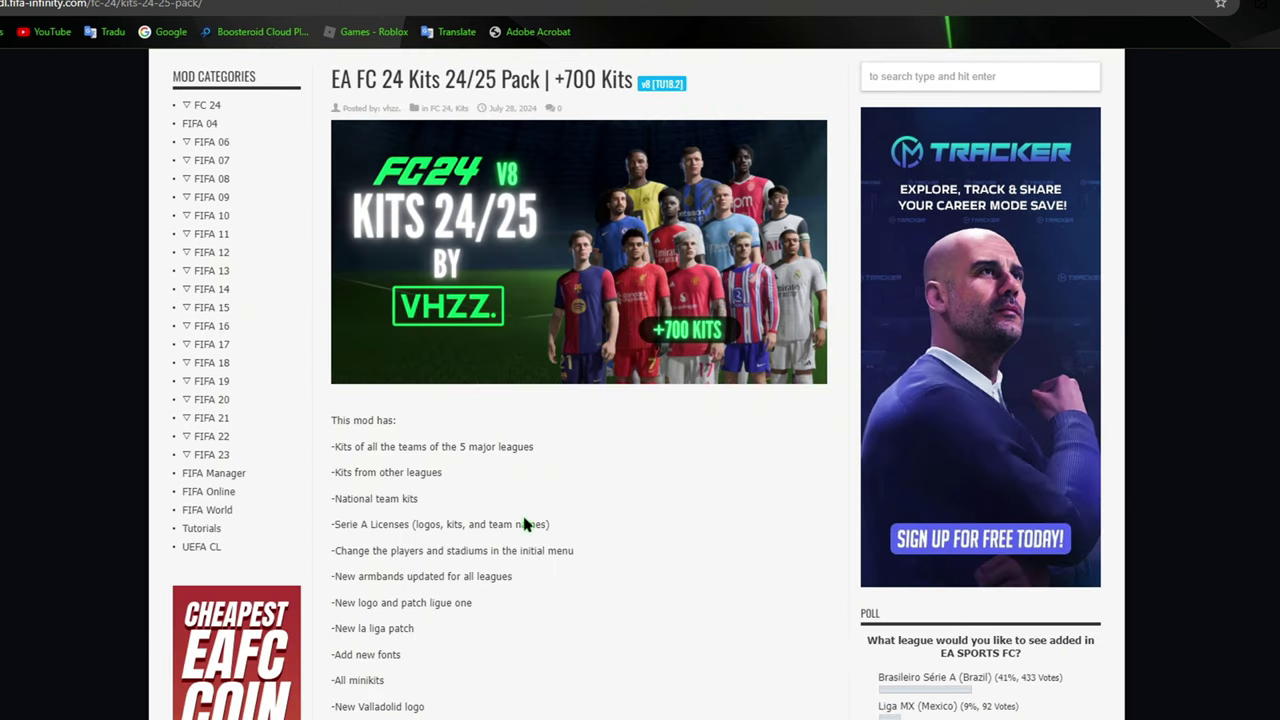
{"action": "scroll", "coordinate": [440, 370], "scroll_direction": "up", "scroll_amount": 5}
{"action": "scroll", "coordinate": [380, 360], "scroll_direction": "down", "scroll_amount": 9}
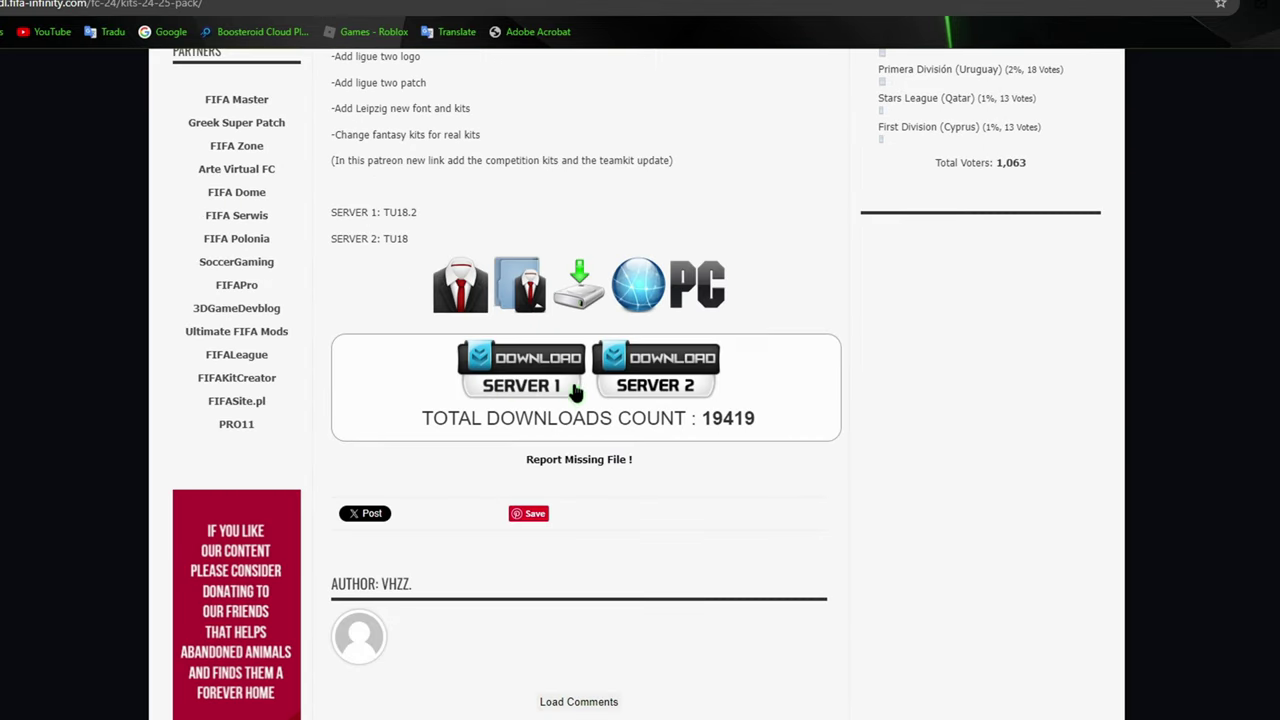
{"action": "left_click", "coordinate": [510, 390]}
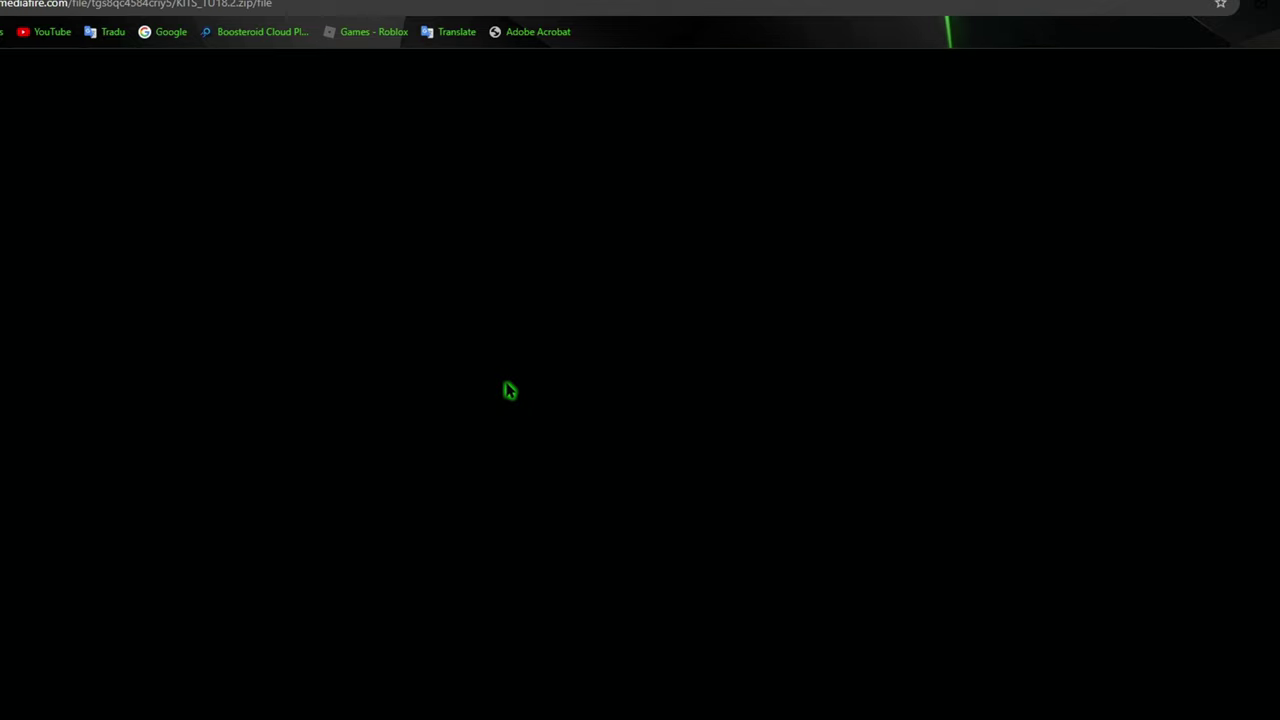
{"action": "left_click", "coordinate": [860, 190]}
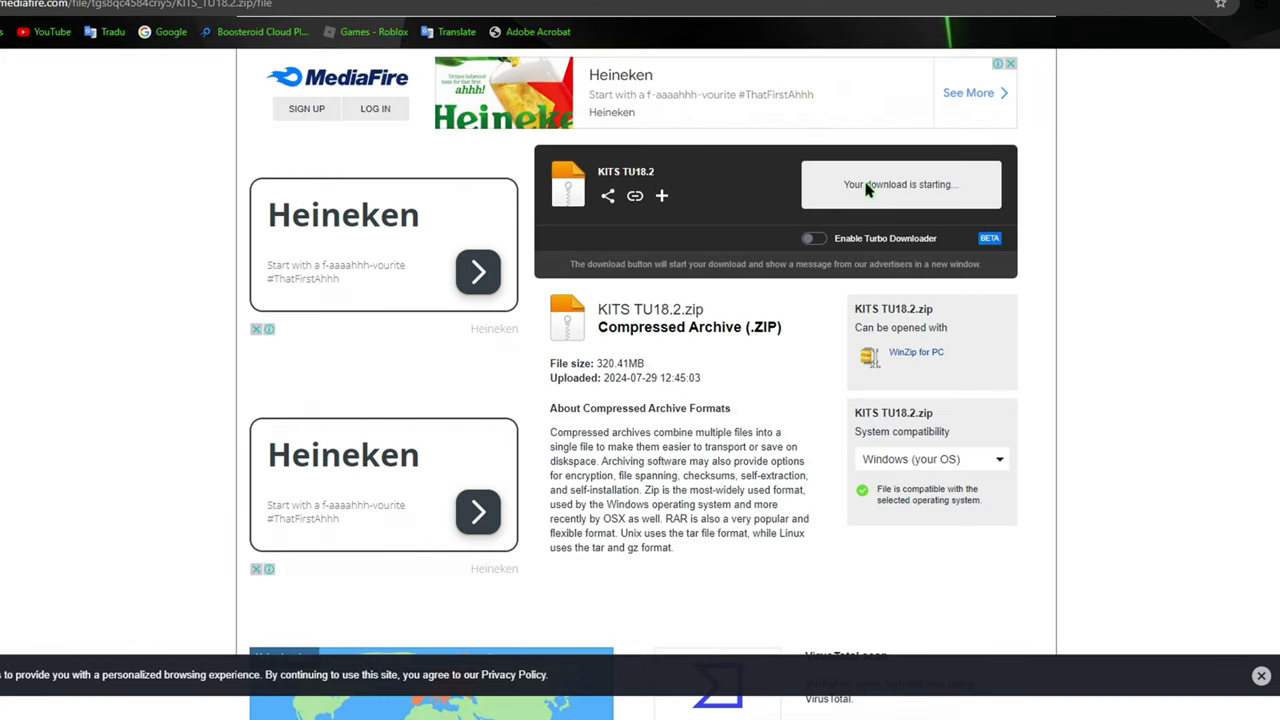
{"action": "left_click", "coordinate": [1175, 75]}
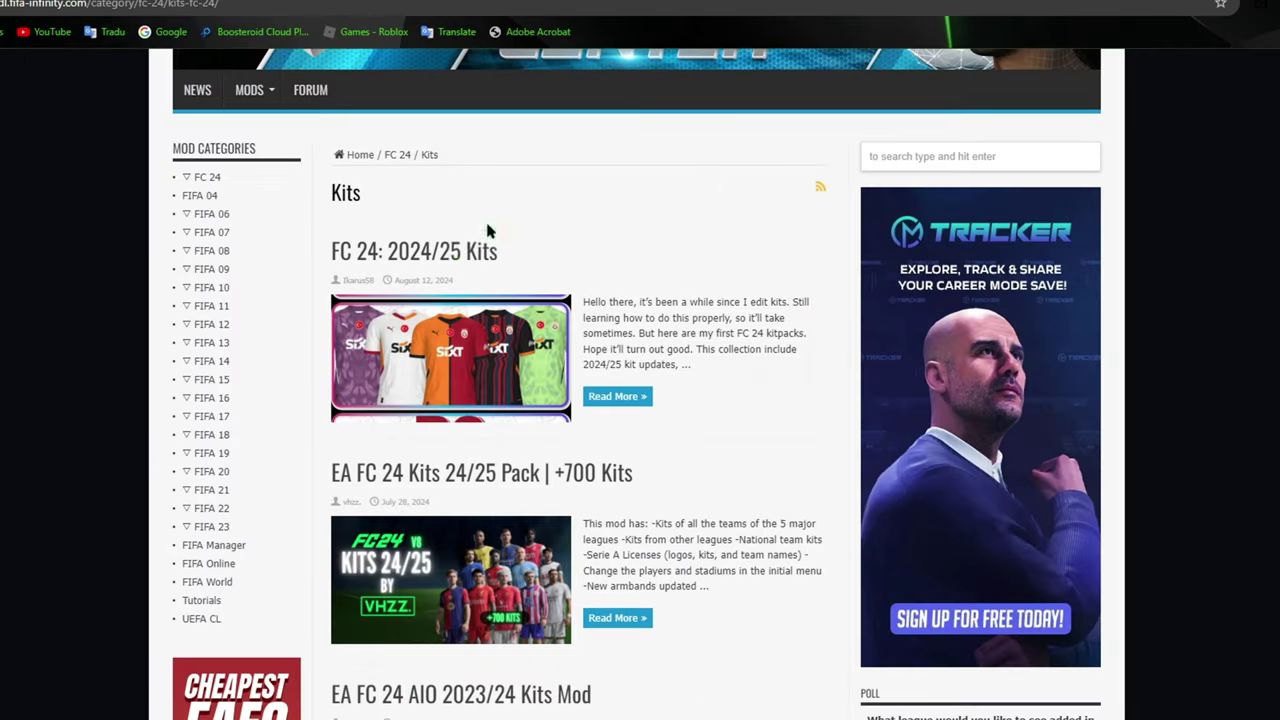
Look through the remaining FC 24 kit mods and open the FC 24 Gameplay category
{"action": "scroll", "coordinate": [488, 231], "scroll_direction": "down", "scroll_amount": 6}
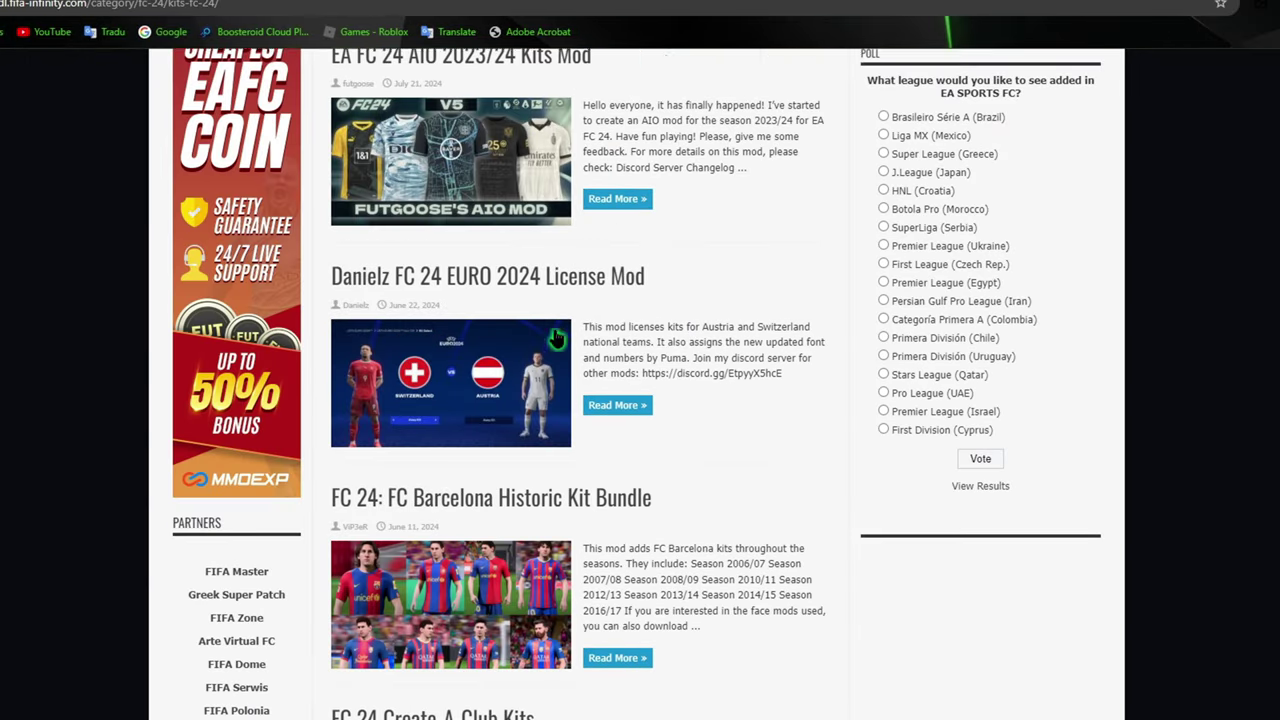
{"action": "scroll", "coordinate": [557, 339], "scroll_direction": "up", "scroll_amount": 5}
{"action": "scroll", "coordinate": [560, 336], "scroll_direction": "down", "scroll_amount": 5}
{"action": "scroll", "coordinate": [197, 510], "scroll_direction": "up", "scroll_amount": 10}
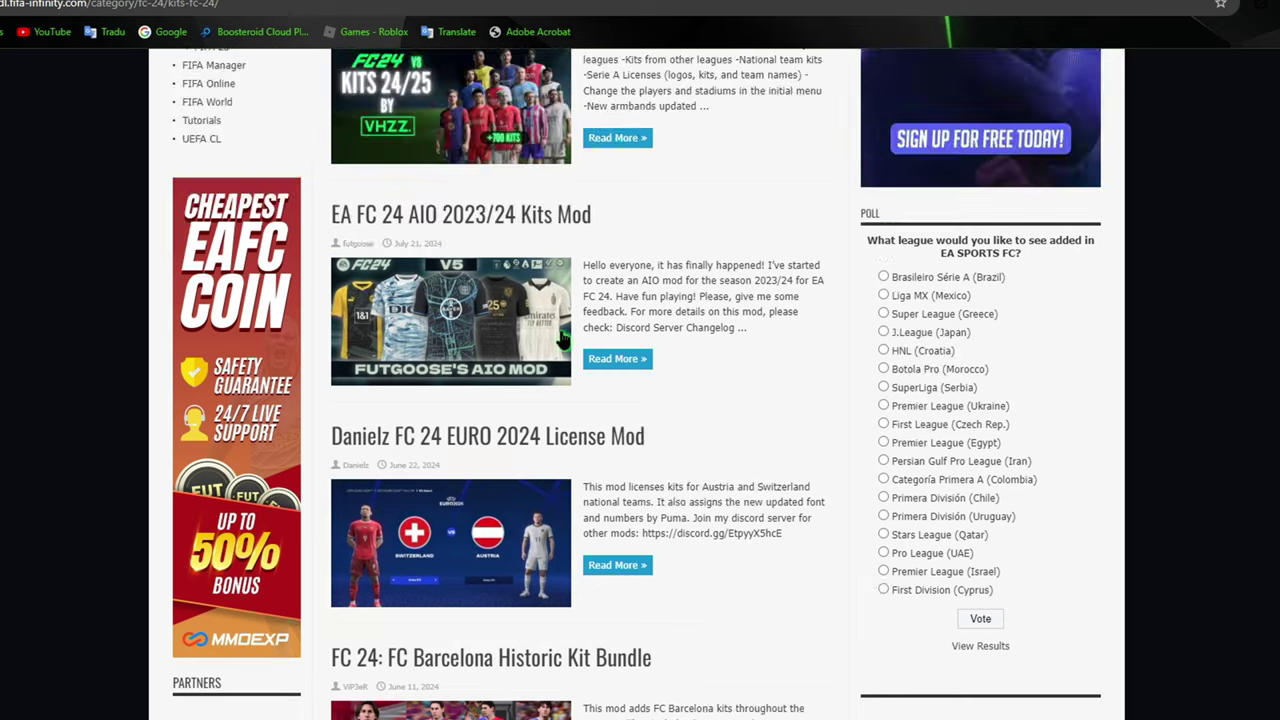
{"action": "left_click", "coordinate": [190, 498]}
{"action": "scroll", "coordinate": [228, 510], "scroll_direction": "down", "scroll_amount": 2}
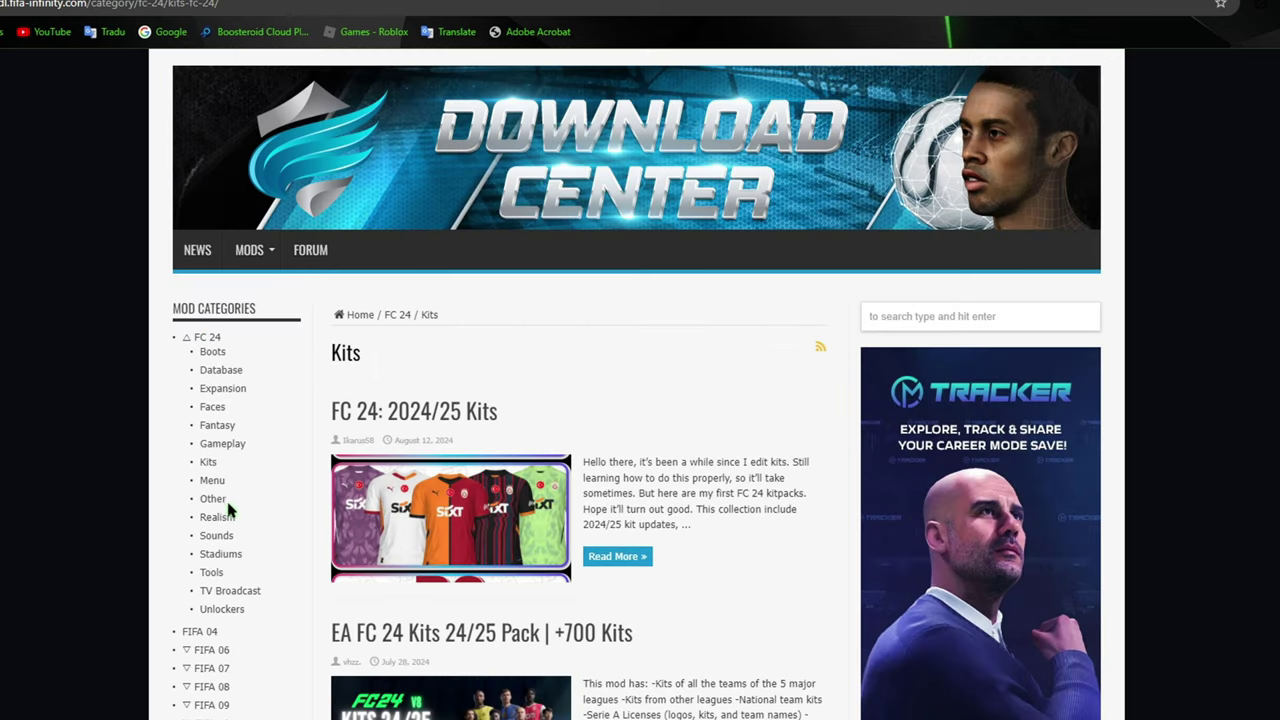
{"action": "left_click", "coordinate": [222, 444]}
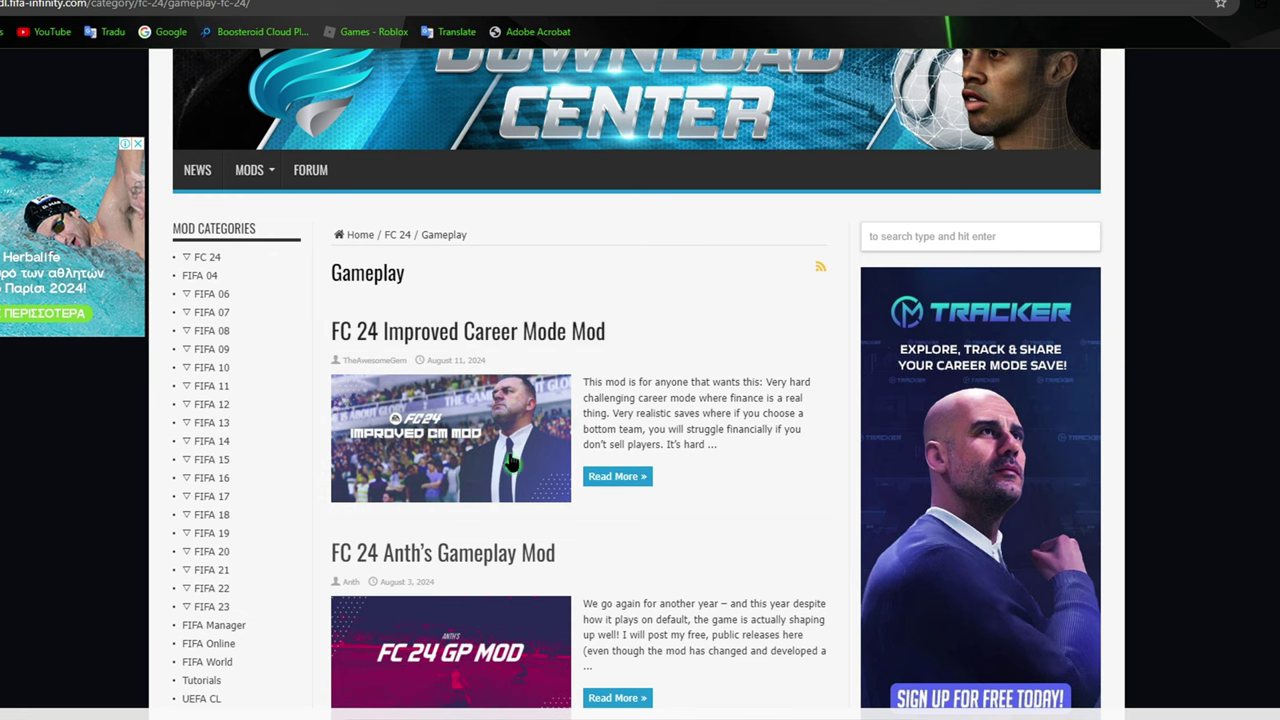
Open the FC 24: KIA Career Mode mod, download KIA Career Mode.zip from Google Drive and close the download page
{"action": "scroll", "coordinate": [575, 425], "scroll_direction": "down", "scroll_amount": 4}
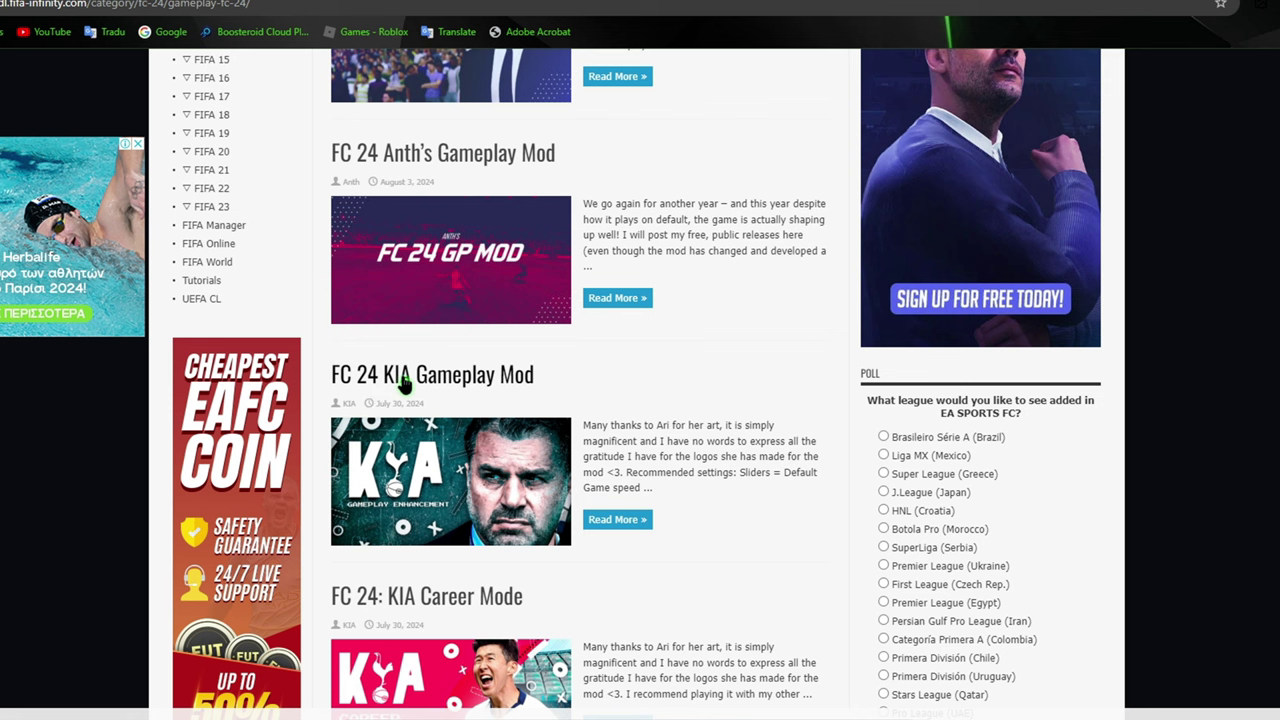
{"action": "scroll", "coordinate": [555, 394], "scroll_direction": "down", "scroll_amount": 2}
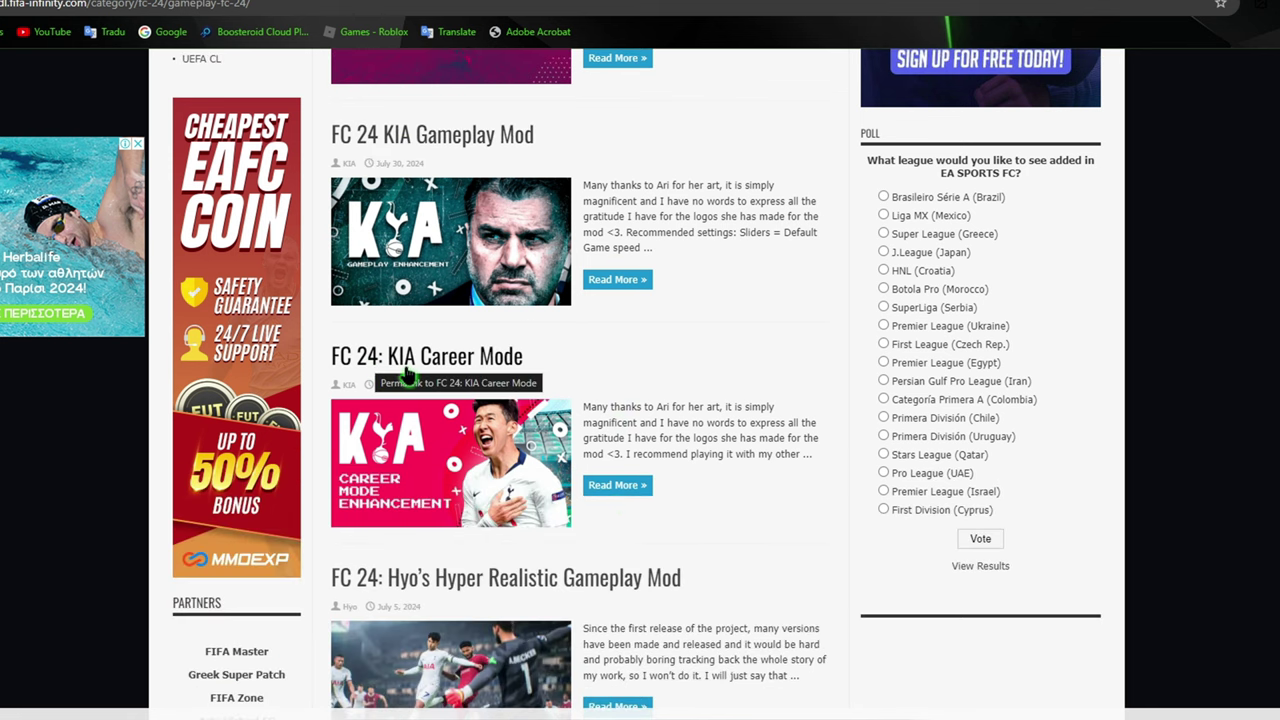
{"action": "left_click", "coordinate": [614, 486]}
{"action": "scroll", "coordinate": [517, 570], "scroll_direction": "down", "scroll_amount": 15}
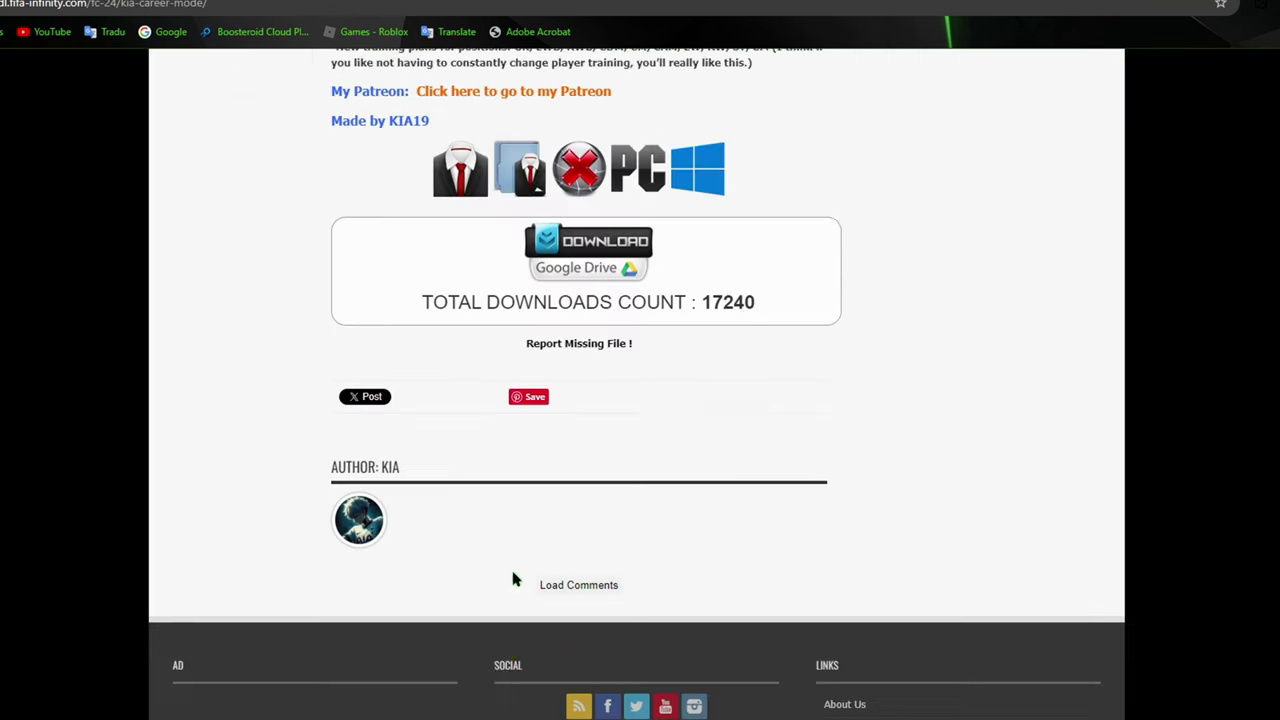
{"action": "scroll", "coordinate": [566, 266], "scroll_direction": "up", "scroll_amount": 3}
{"action": "left_click", "coordinate": [574, 434]}
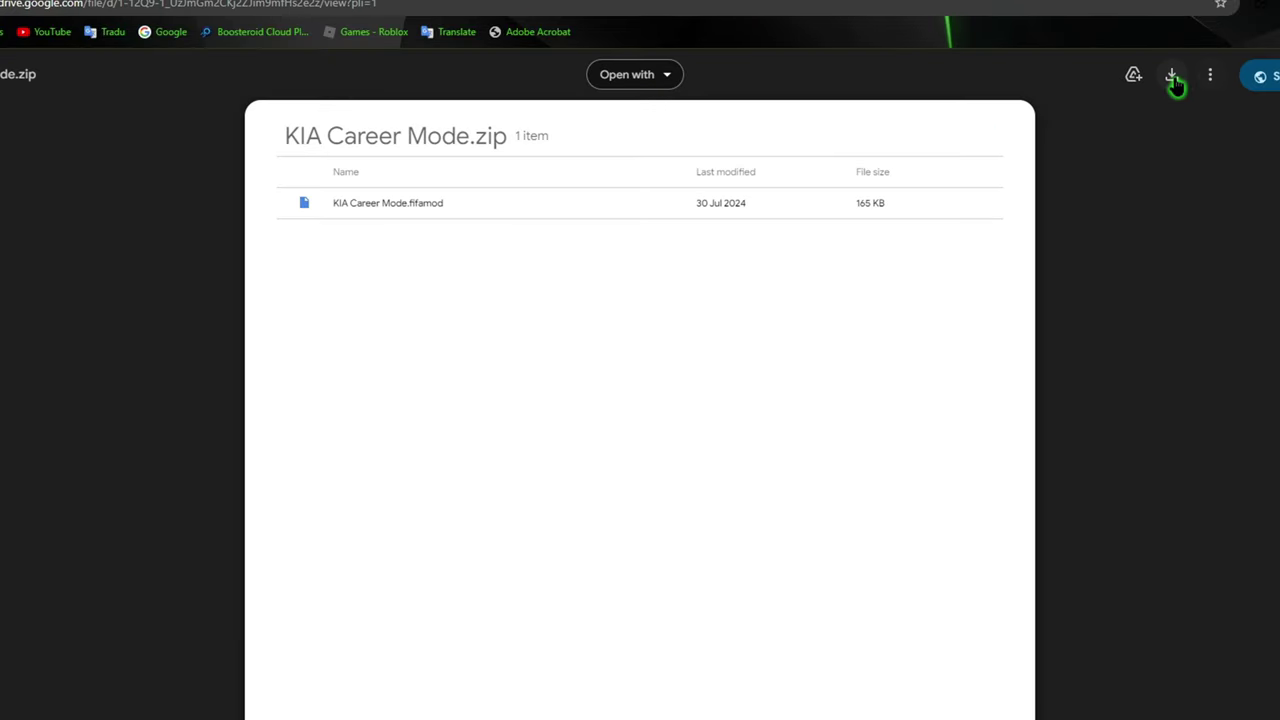
{"action": "left_click", "coordinate": [1172, 77]}
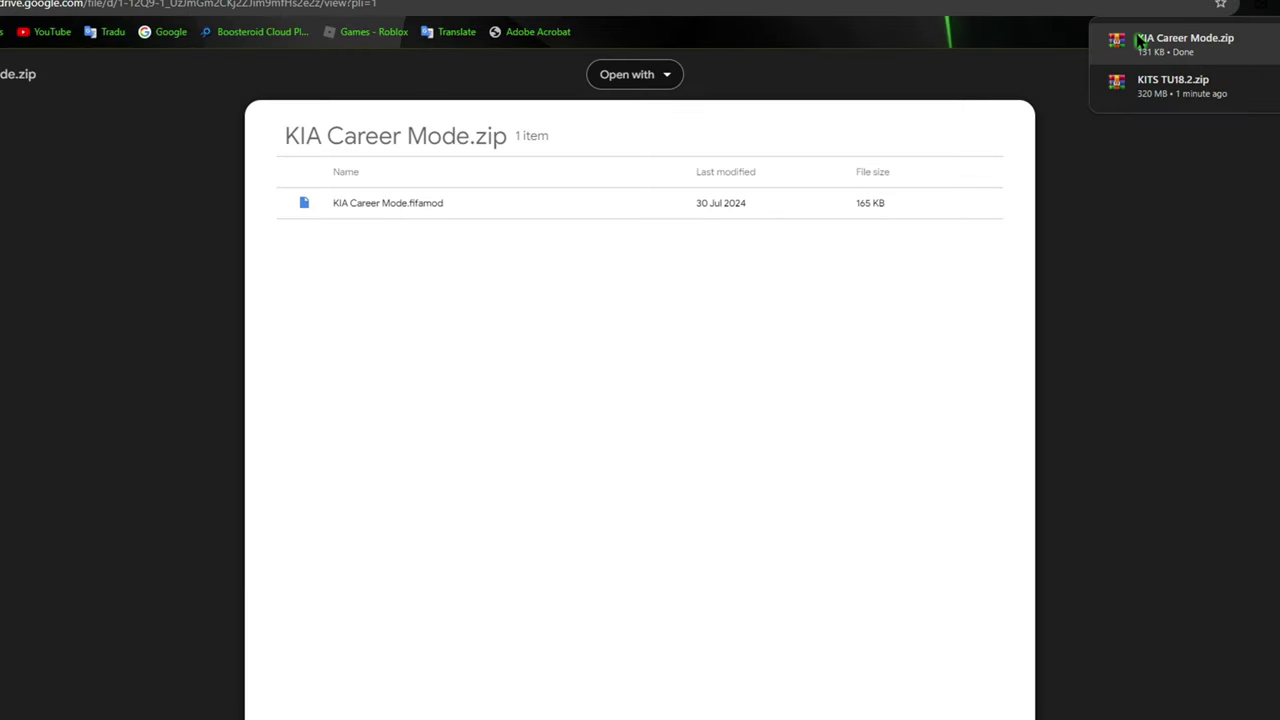
{"action": "left_click", "coordinate": [1140, 40]}
{"action": "key", "text": "ctrl+w"}
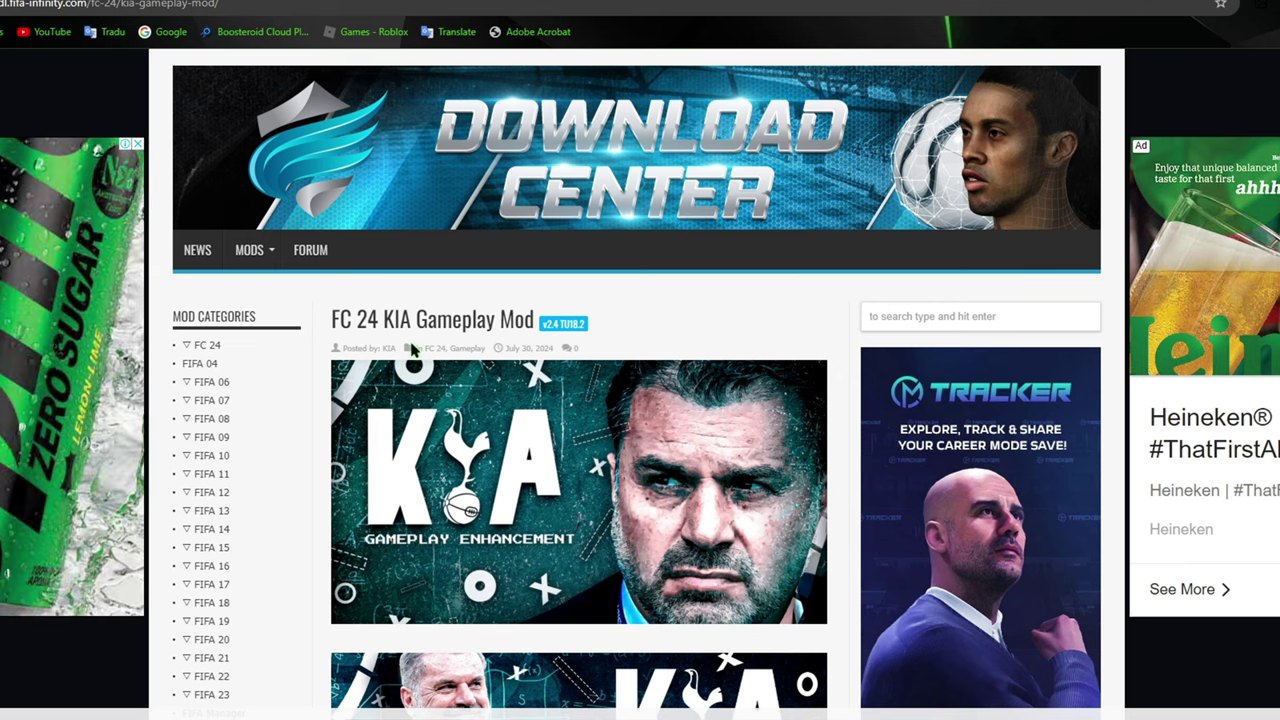
Download the FC 24 KIA Gameplay Mod archive from Google Drive and return to the mod's page
{"action": "scroll", "coordinate": [580, 450], "scroll_direction": "down", "scroll_amount": 10}
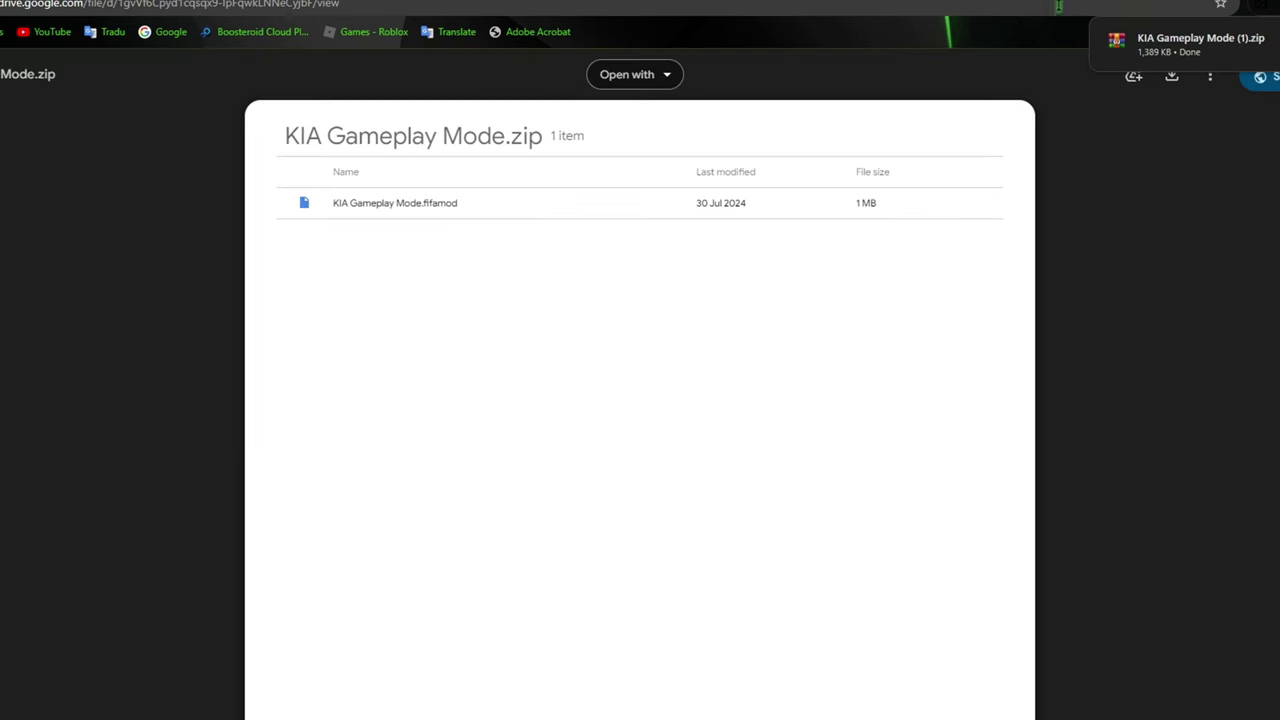
{"action": "key", "text": "ctrl+w"}
{"action": "scroll", "coordinate": [286, 448], "scroll_direction": "up", "scroll_amount": 10}
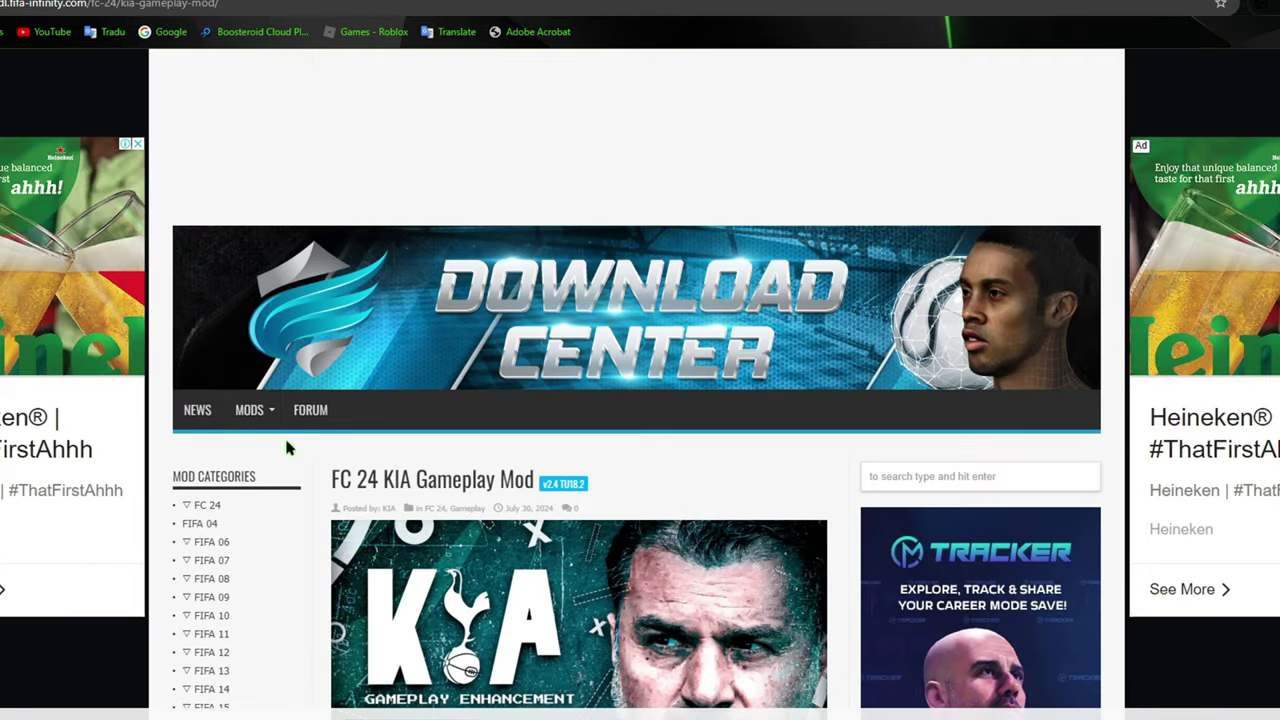
Expand the FC 24 mod categories and open the Database category
{"action": "left_click", "coordinate": [200, 506]}
{"action": "scroll", "coordinate": [210, 400], "scroll_direction": "down", "scroll_amount": 2}
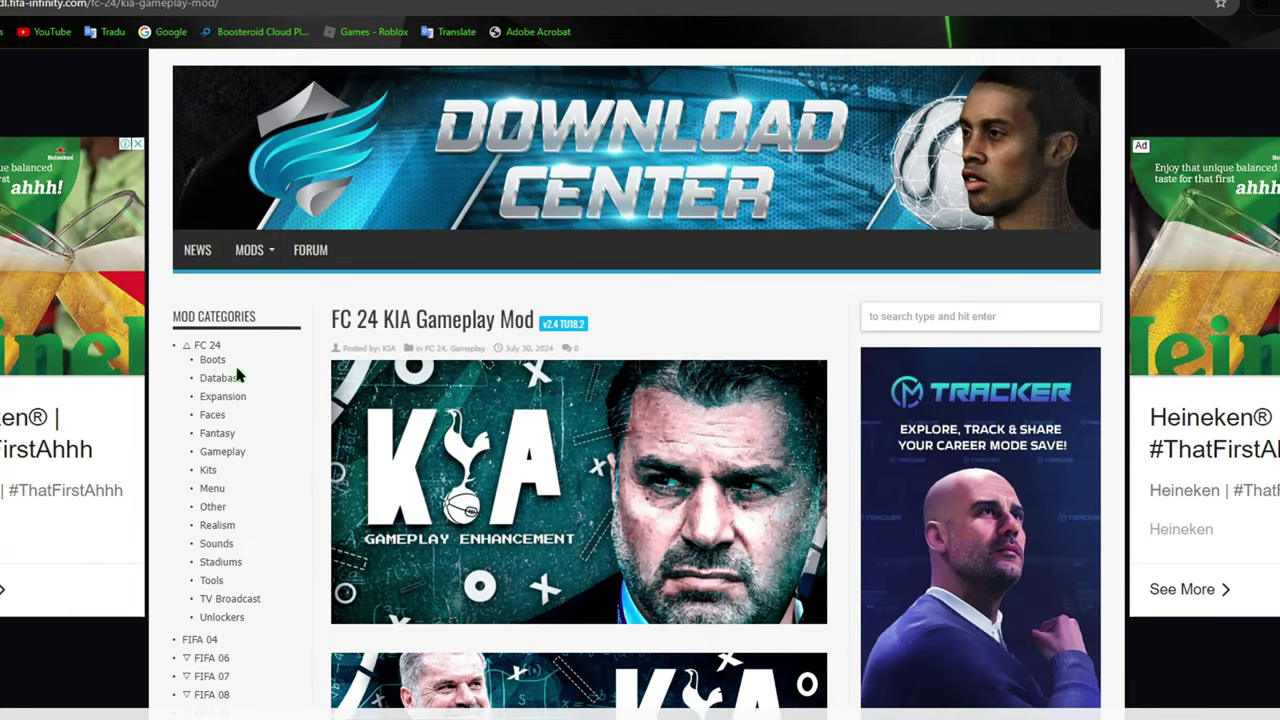
{"action": "left_click", "coordinate": [228, 379]}
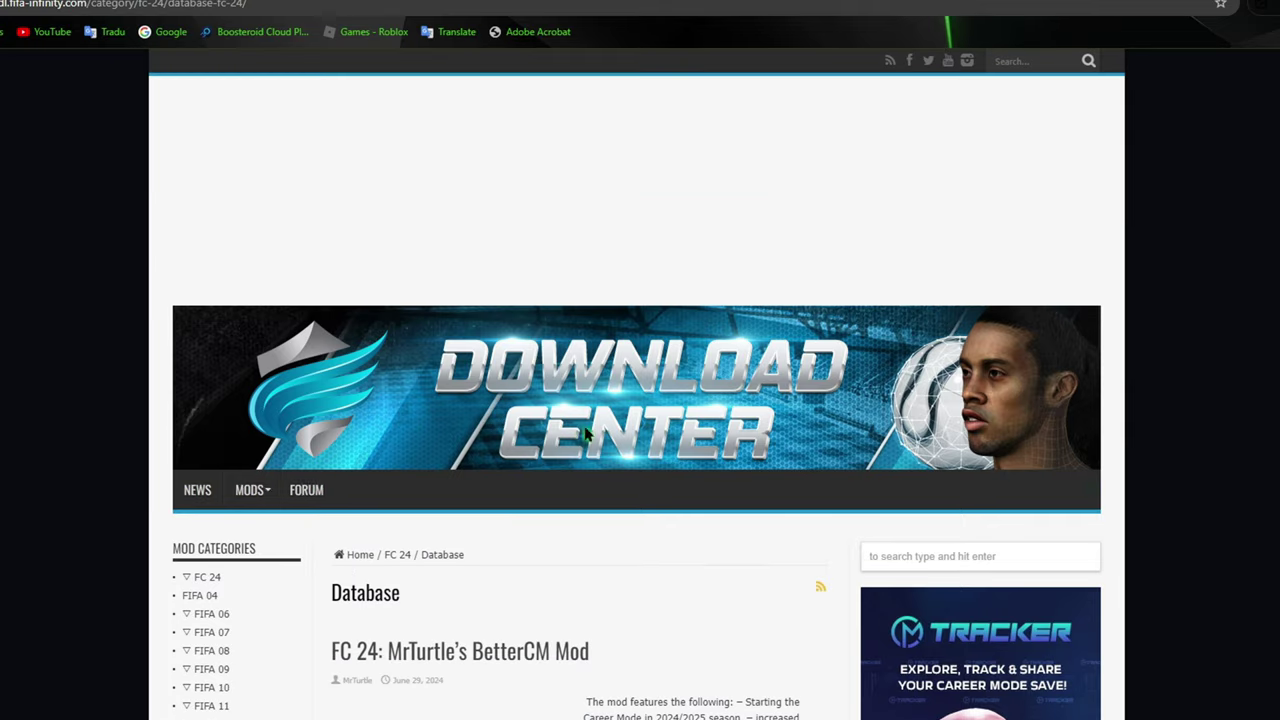
Open the FC 24: MrTurtle's BetterCM Mod page and follow its Google Drive download
{"action": "scroll", "coordinate": [560, 457], "scroll_direction": "down", "scroll_amount": 3}
{"action": "scroll", "coordinate": [560, 457], "scroll_direction": "down", "scroll_amount": 3}
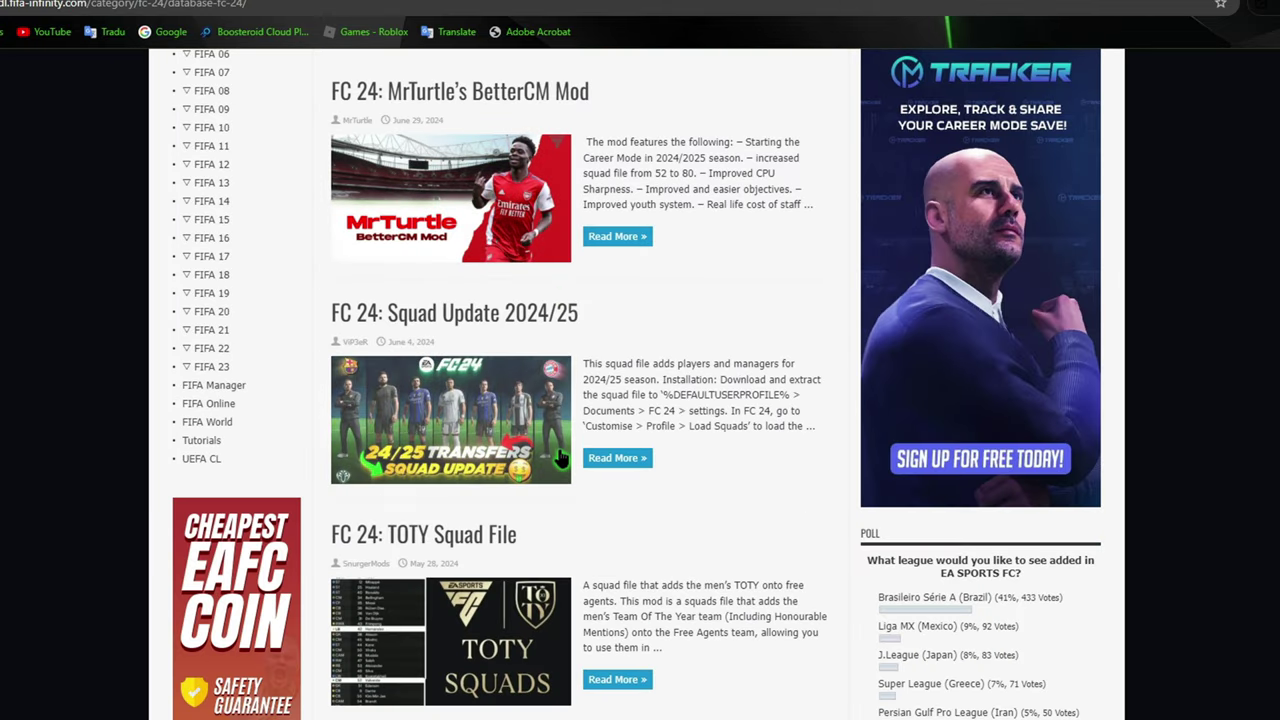
{"action": "scroll", "coordinate": [715, 298], "scroll_direction": "up", "scroll_amount": 2}
{"action": "left_click", "coordinate": [643, 398]}
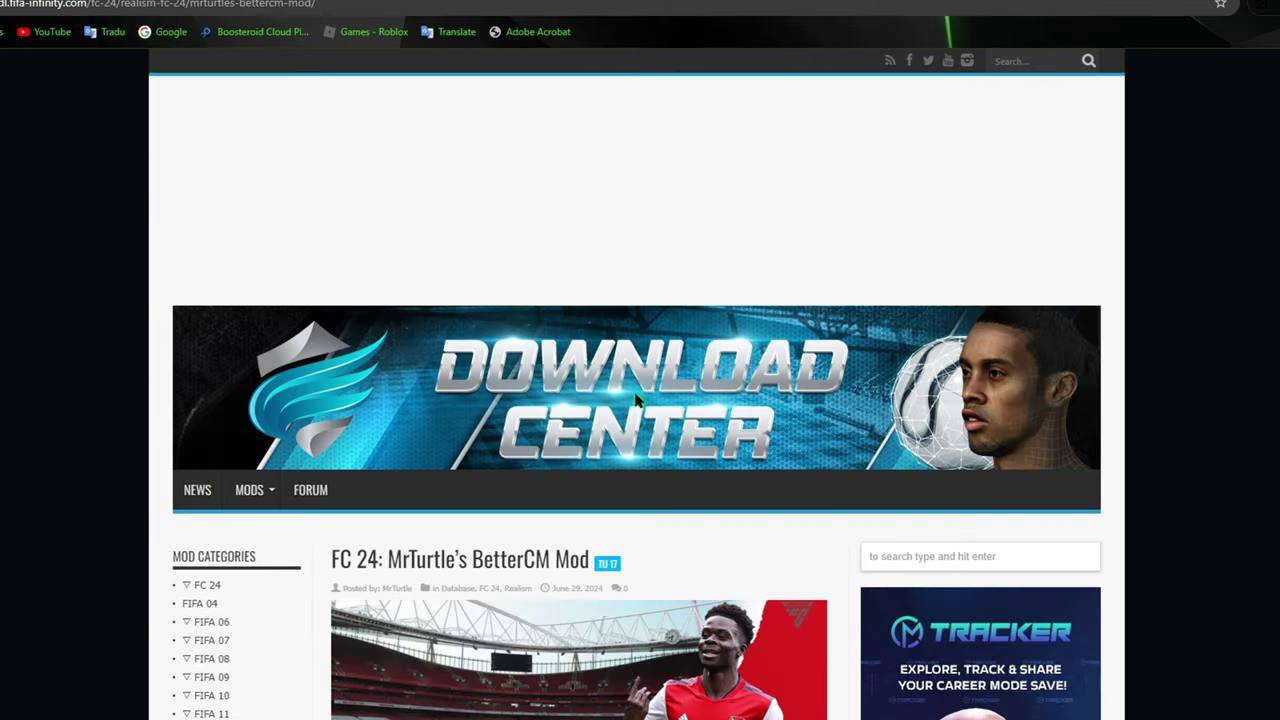
{"action": "scroll", "coordinate": [640, 400], "scroll_direction": "down", "scroll_amount": 8}
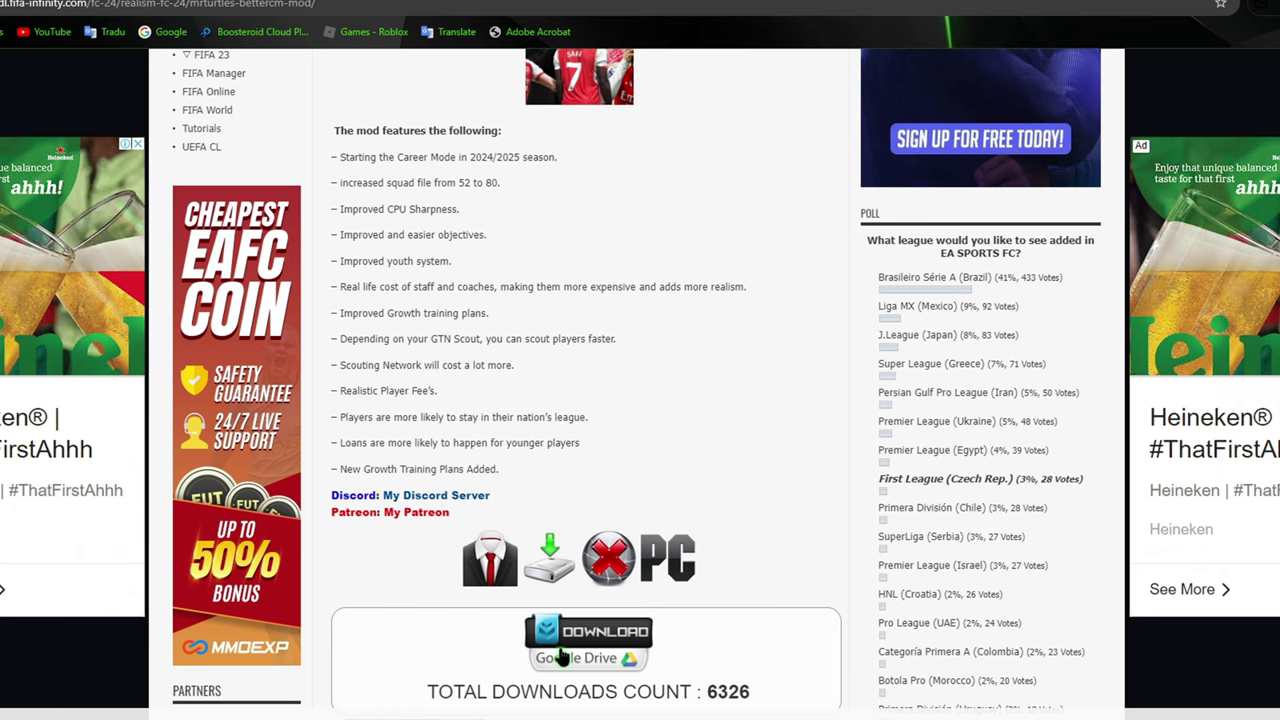
{"action": "left_click", "coordinate": [562, 657]}
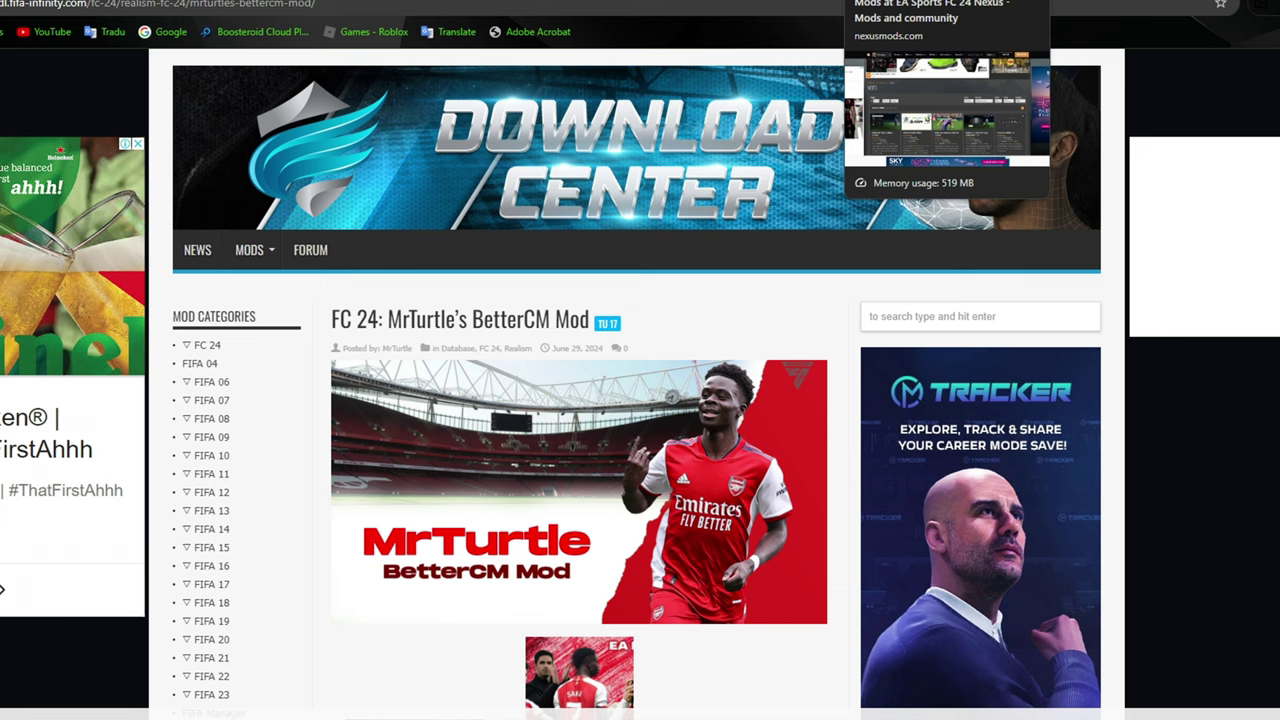
Switch to the Nexus Mods page for EA Sports FC 24 and open the Unlocked Player Editing - TU18.2 mod
{"action": "left_click", "coordinate": [920, 0]}
{"action": "scroll", "coordinate": [494, 363], "scroll_direction": "down", "scroll_amount": 2}
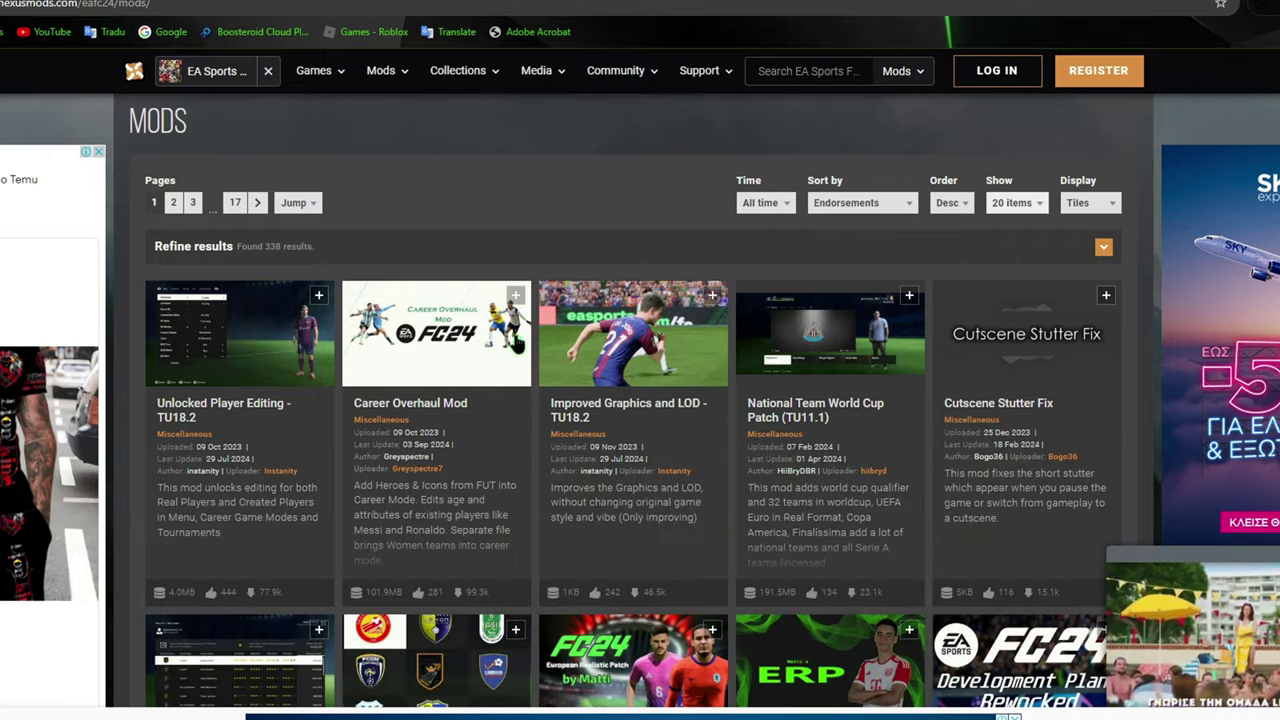
{"action": "left_click", "coordinate": [248, 362]}
Examine the Unlocked Player Editing mod page, including its images, tags, description and requirements
{"action": "scroll", "coordinate": [410, 418], "scroll_direction": "down", "scroll_amount": 3}
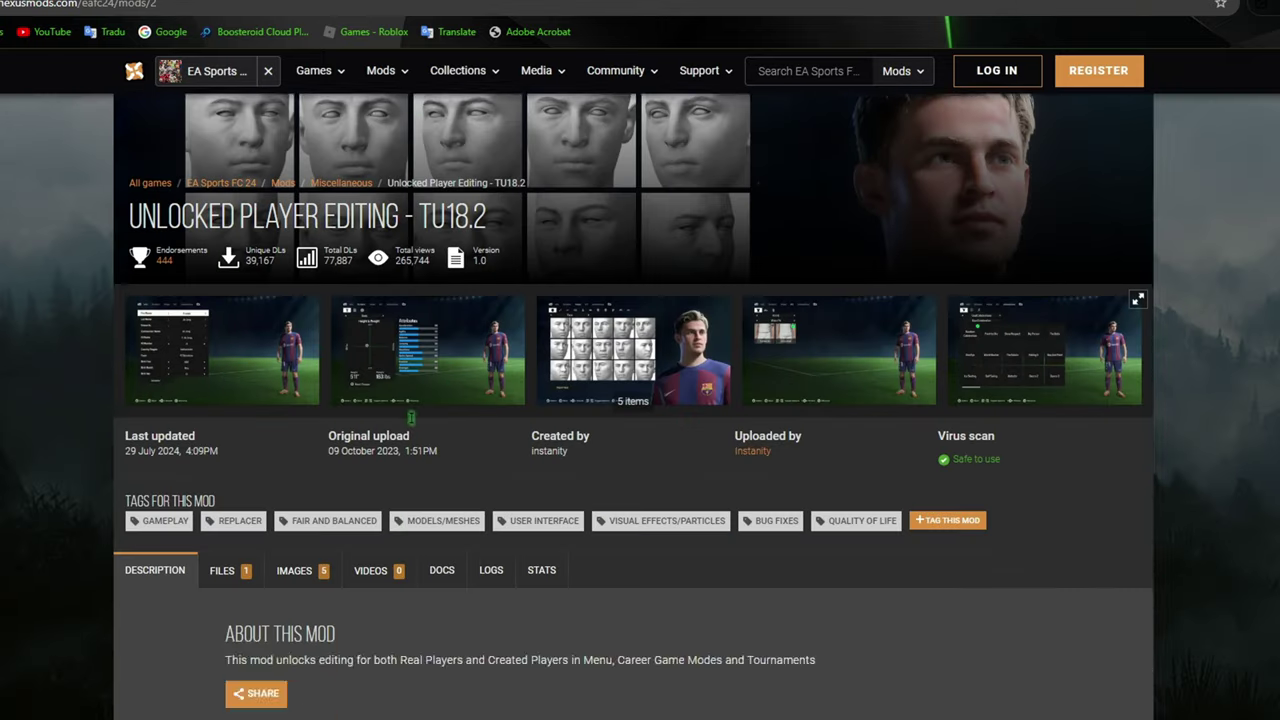
{"action": "scroll", "coordinate": [410, 418], "scroll_direction": "down", "scroll_amount": 1}
{"action": "scroll", "coordinate": [410, 420], "scroll_direction": "up", "scroll_amount": 2}
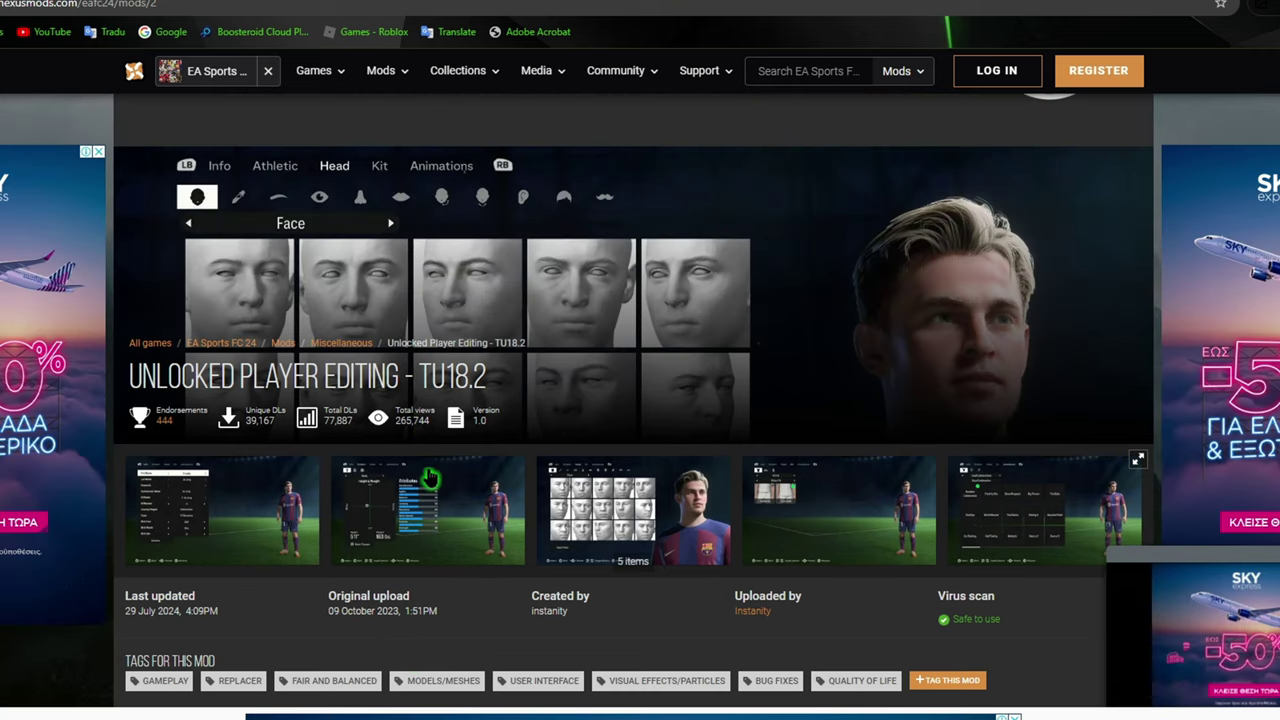
{"action": "scroll", "coordinate": [430, 480], "scroll_direction": "down", "scroll_amount": 5}
{"action": "scroll", "coordinate": [430, 480], "scroll_direction": "up", "scroll_amount": 2}
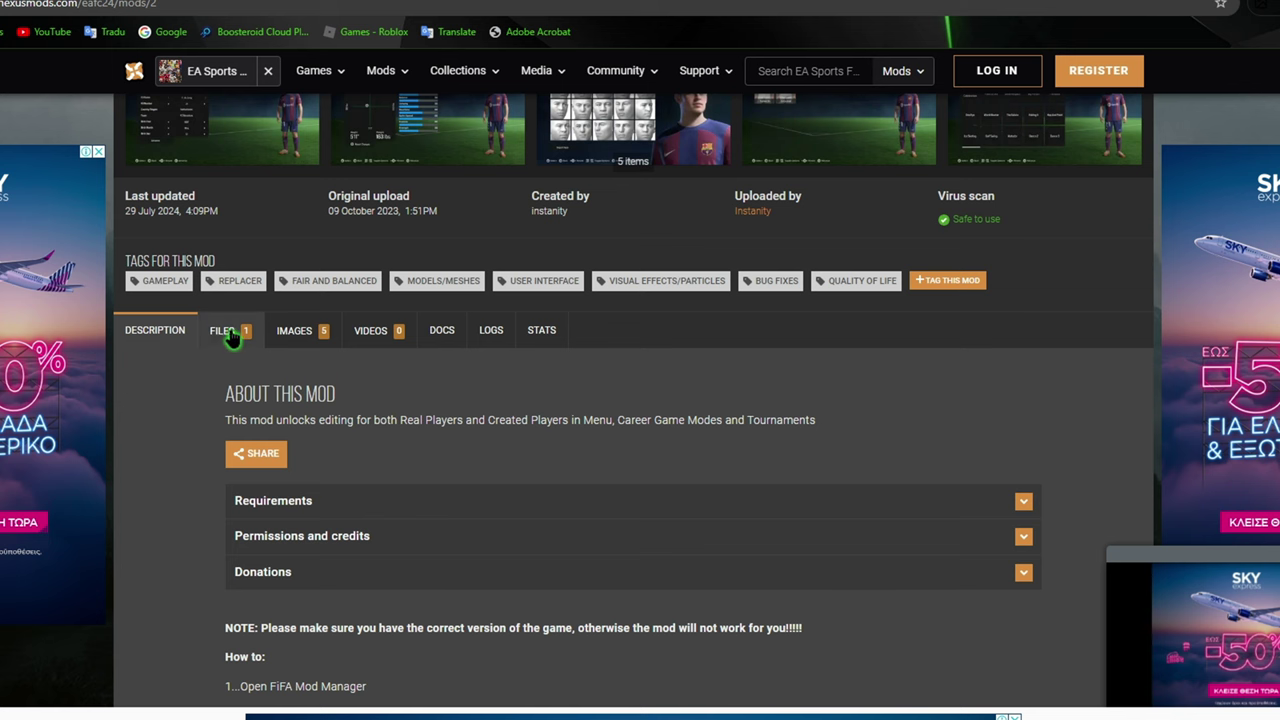
{"action": "scroll", "coordinate": [230, 338], "scroll_direction": "up", "scroll_amount": 3}
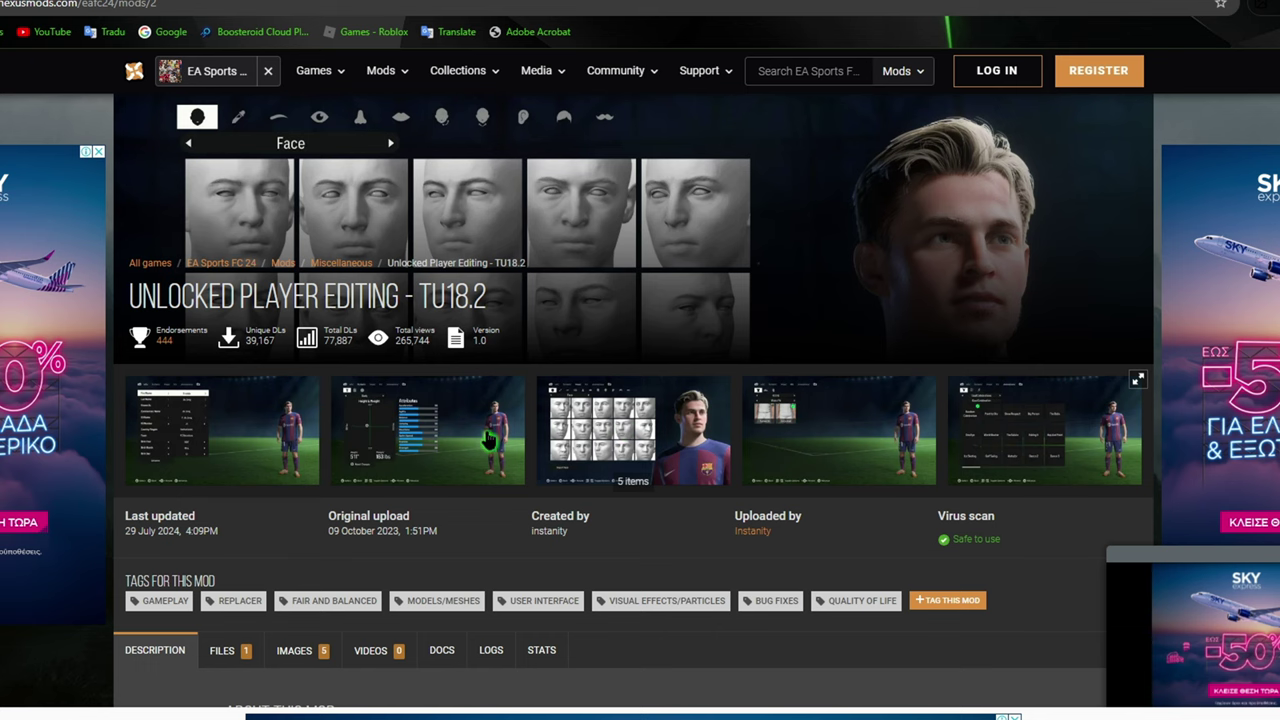
{"action": "scroll", "coordinate": [250, 445], "scroll_direction": "down", "scroll_amount": 2}
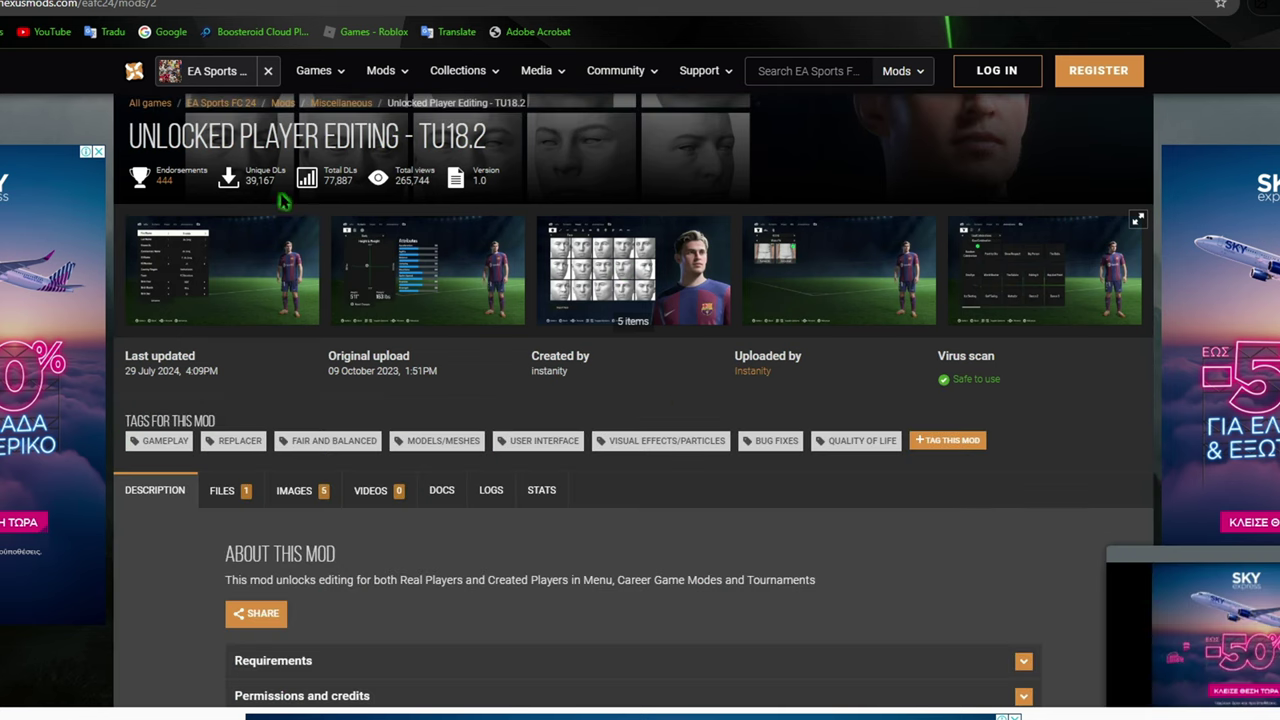
{"action": "scroll", "coordinate": [270, 522], "scroll_direction": "down", "scroll_amount": 2}
Request the manual download of the Unlocked Player Editing - Title Update 18.2 file and proceed past the required-files notice
{"action": "left_click", "coordinate": [222, 330]}
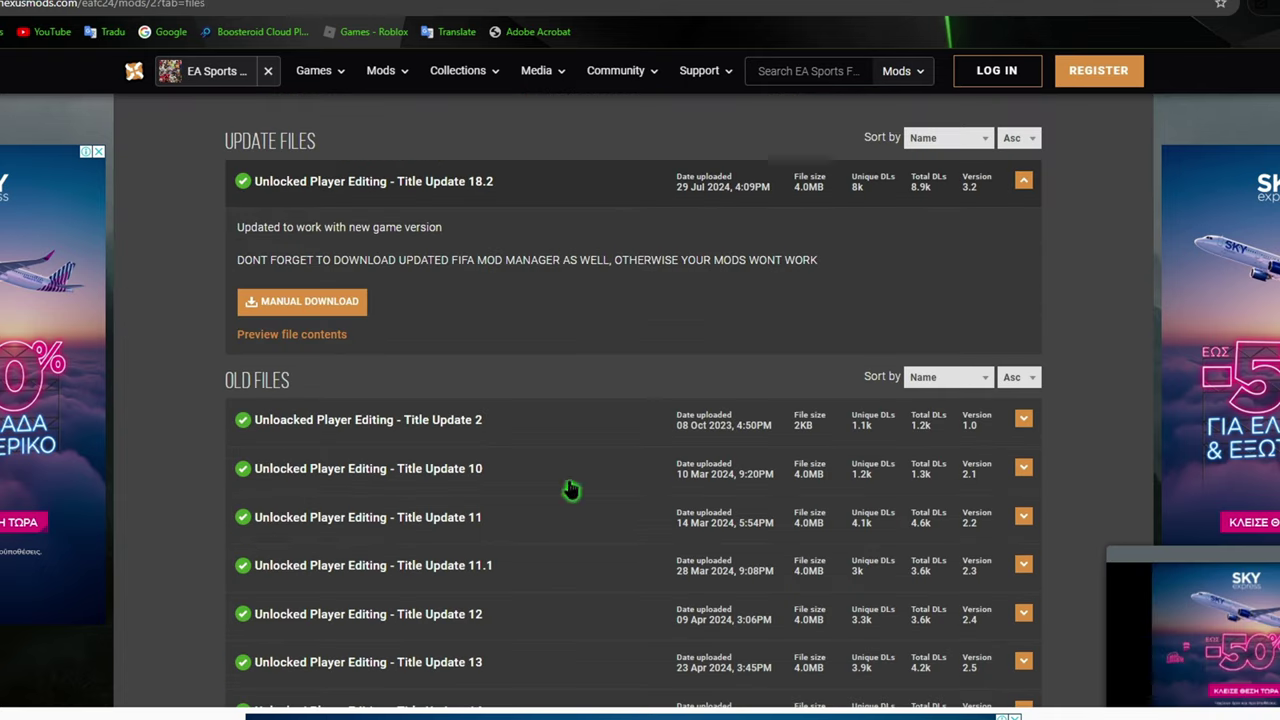
{"action": "left_click", "coordinate": [293, 306]}
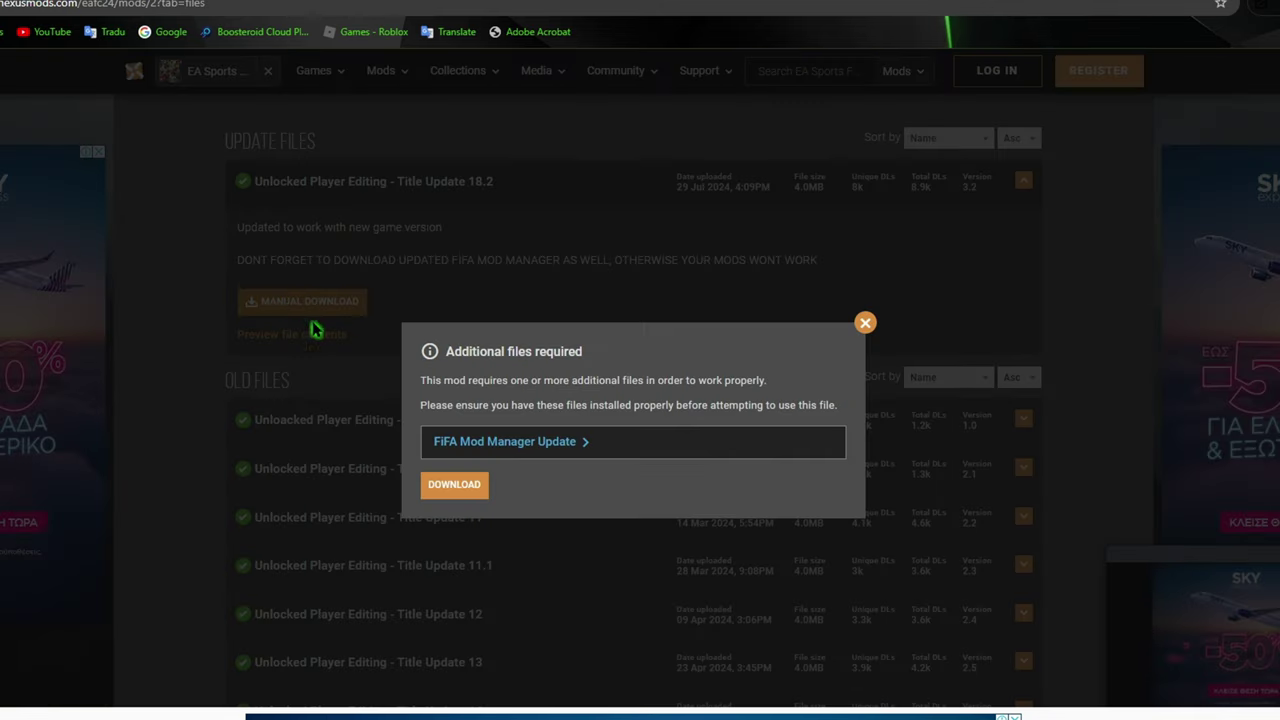
{"action": "left_click", "coordinate": [449, 488]}
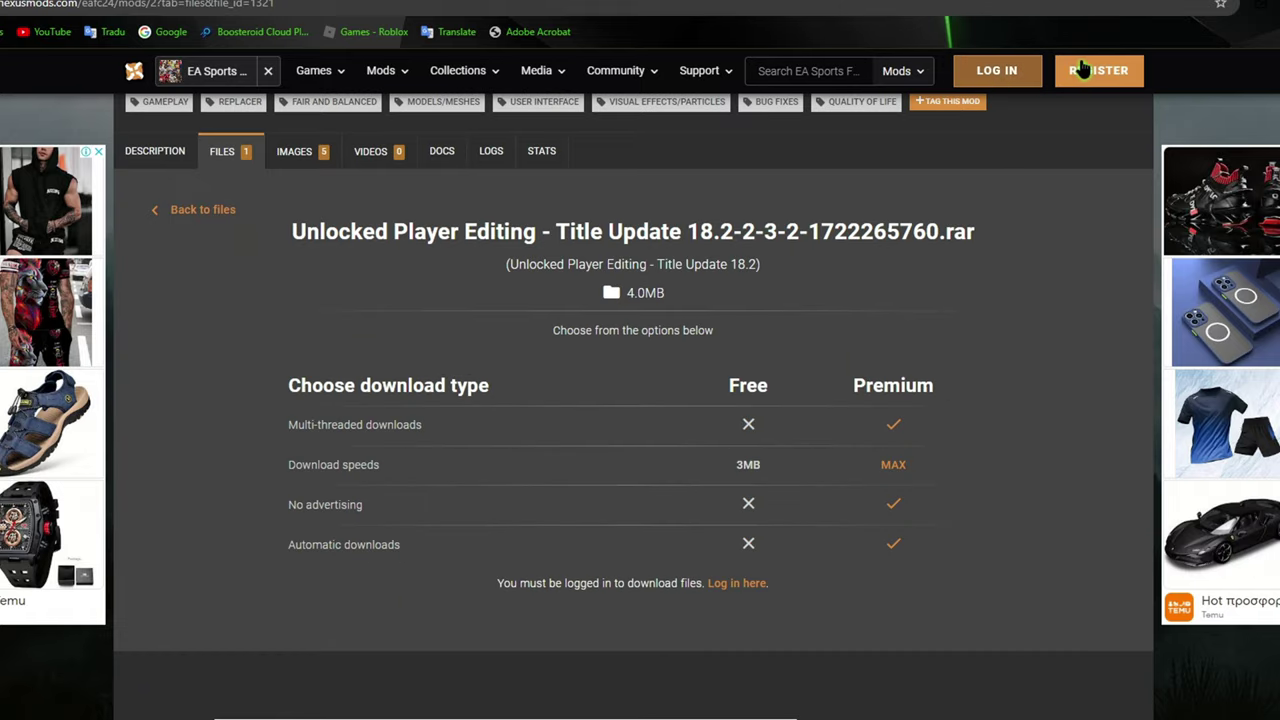
Open the Nexus Mods account registration form and go to its email field
{"action": "left_click", "coordinate": [1083, 67]}
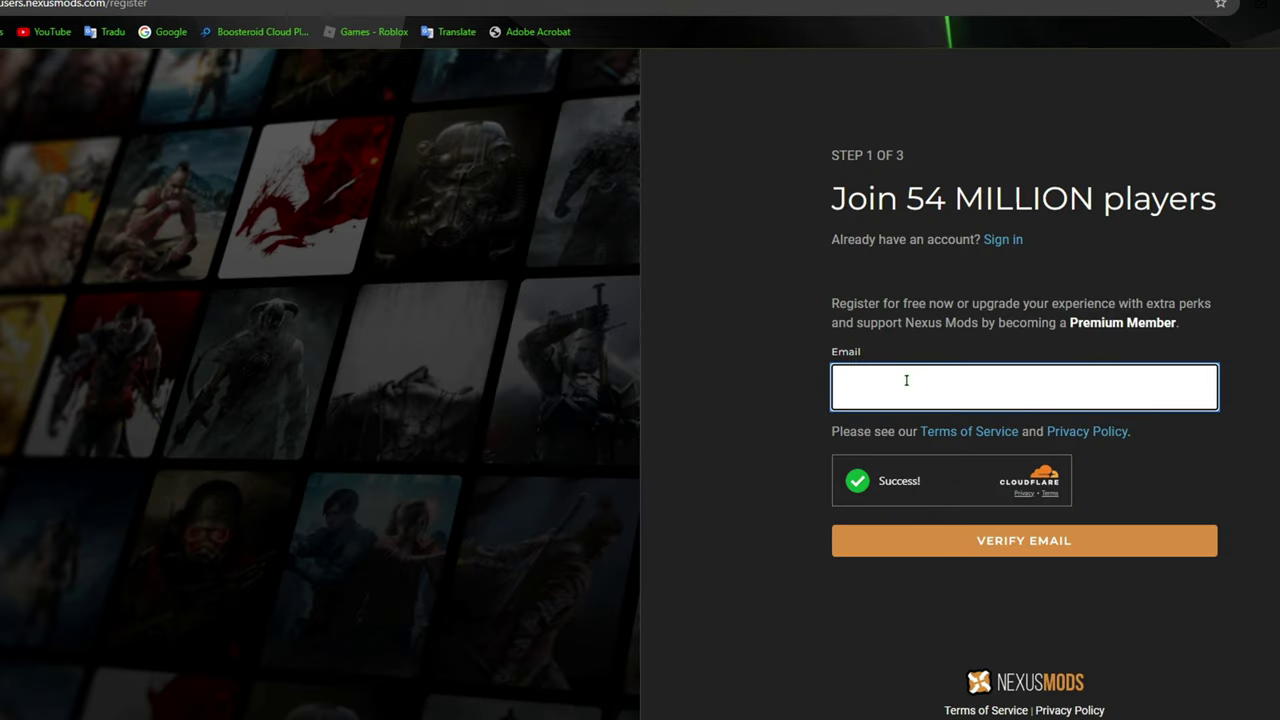
{"action": "left_click", "coordinate": [906, 380]}
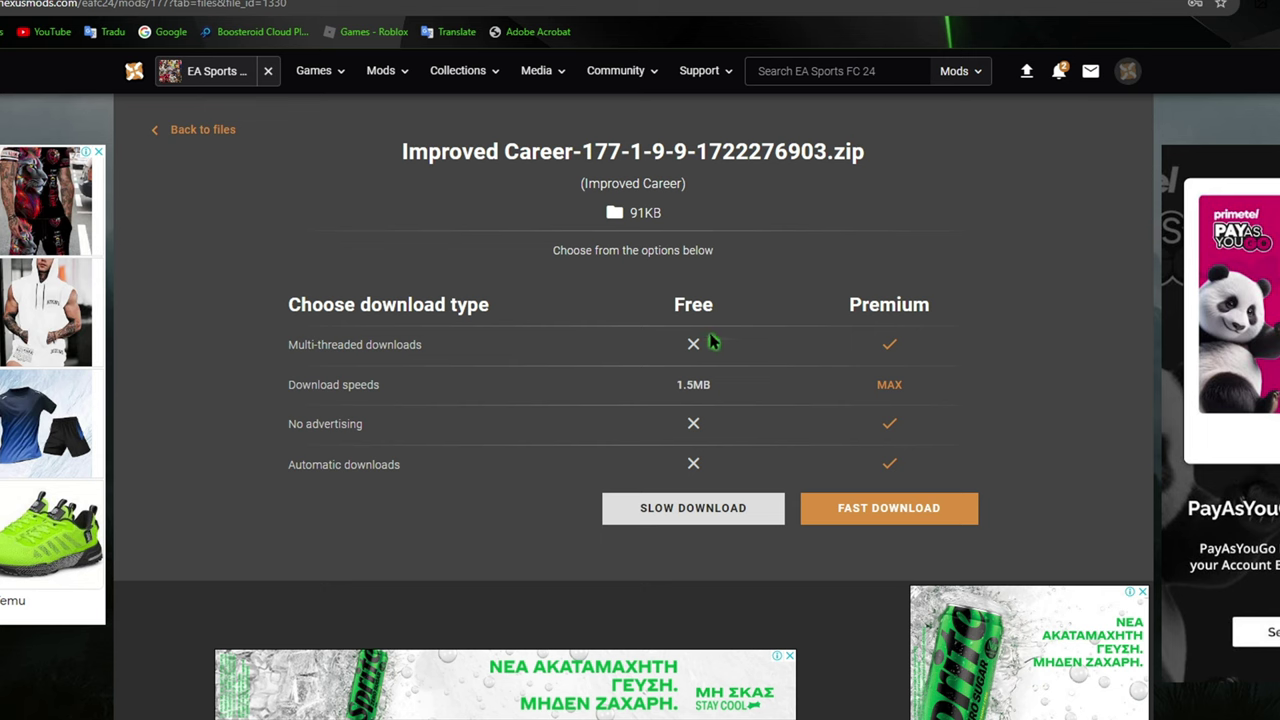
Start the free slow download of the Improved Career-177-1-9-9-1722276903.zip file
{"action": "left_click", "coordinate": [675, 514]}
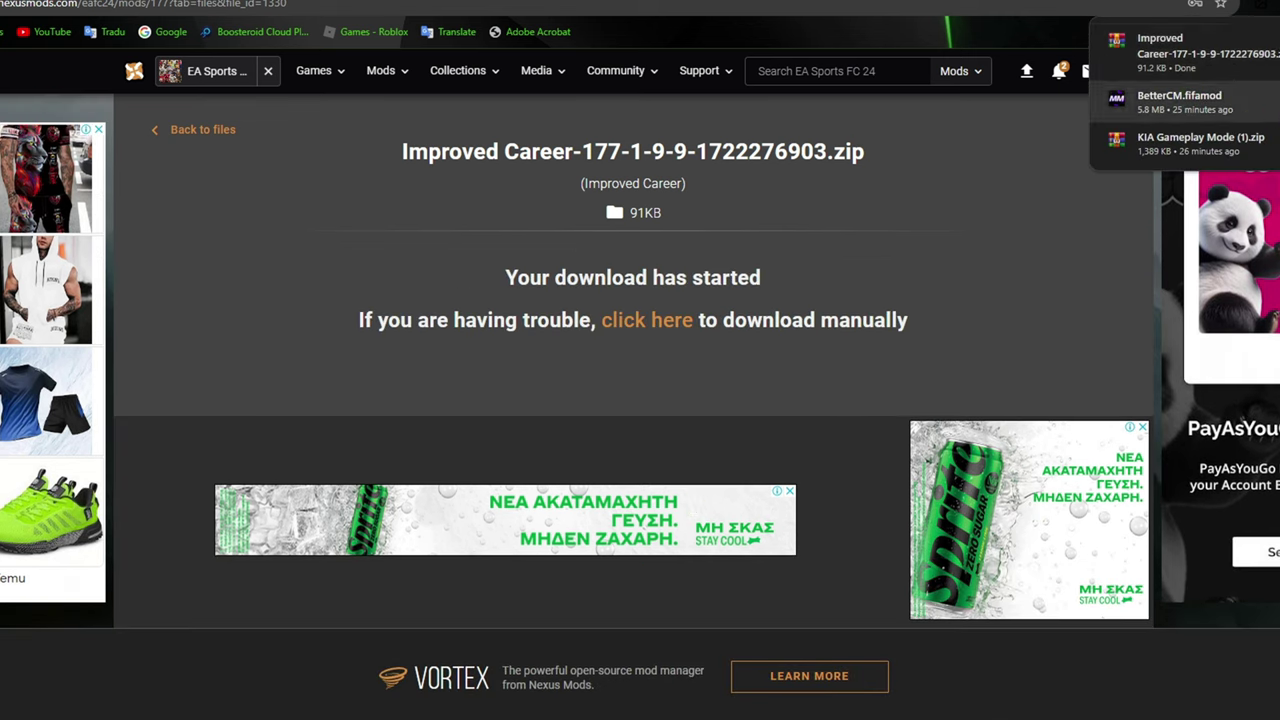
{"action": "scroll", "coordinate": [806, 337], "scroll_direction": "up", "scroll_amount": 3}
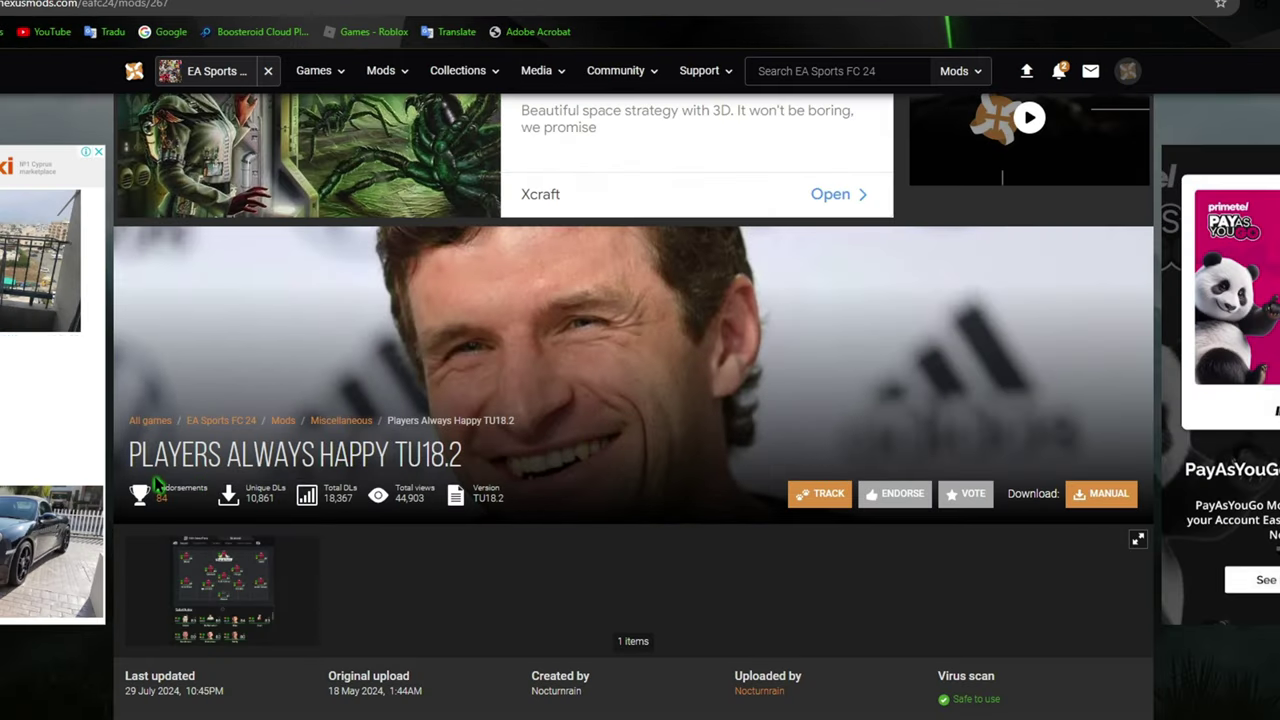
Look over the Players Always Happy TU18.2 mod page and open its list of files
{"action": "scroll", "coordinate": [450, 516], "scroll_direction": "down", "scroll_amount": 3}
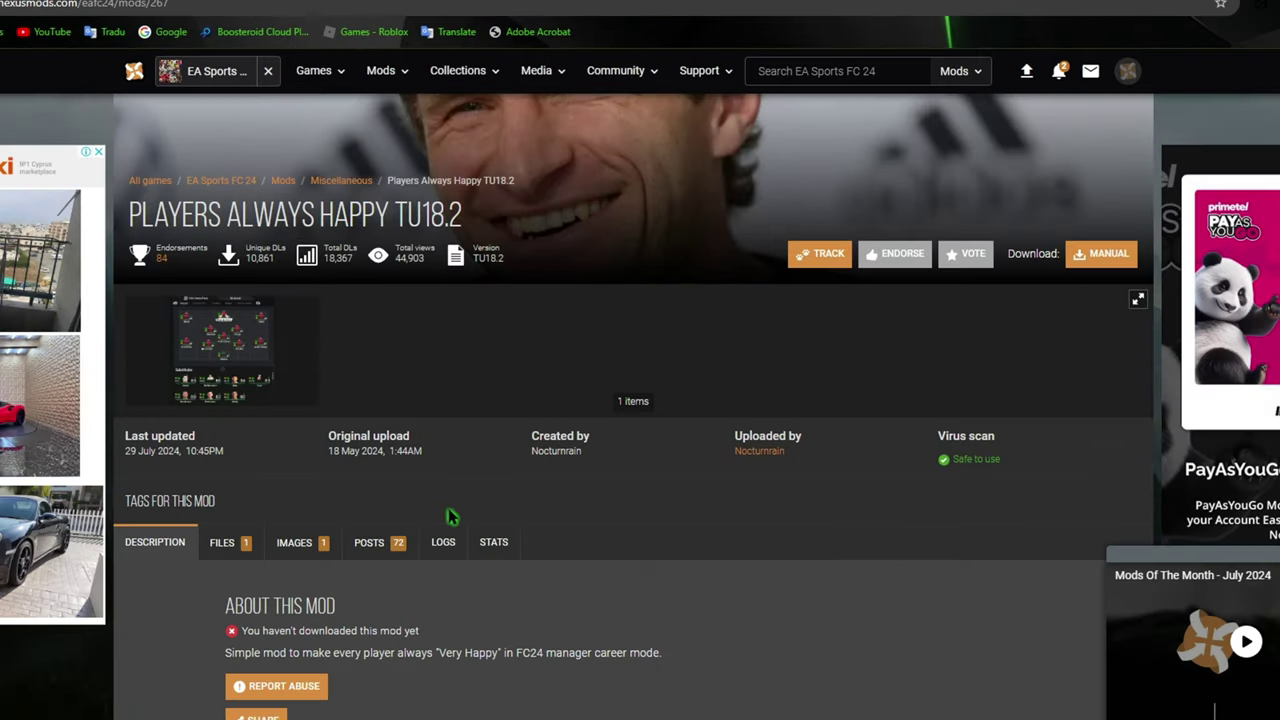
{"action": "scroll", "coordinate": [400, 500], "scroll_direction": "down", "scroll_amount": 3}
{"action": "scroll", "coordinate": [340, 400], "scroll_direction": "up", "scroll_amount": 3}
{"action": "scroll", "coordinate": [237, 470], "scroll_direction": "down", "scroll_amount": 1}
{"action": "left_click", "coordinate": [232, 465]}
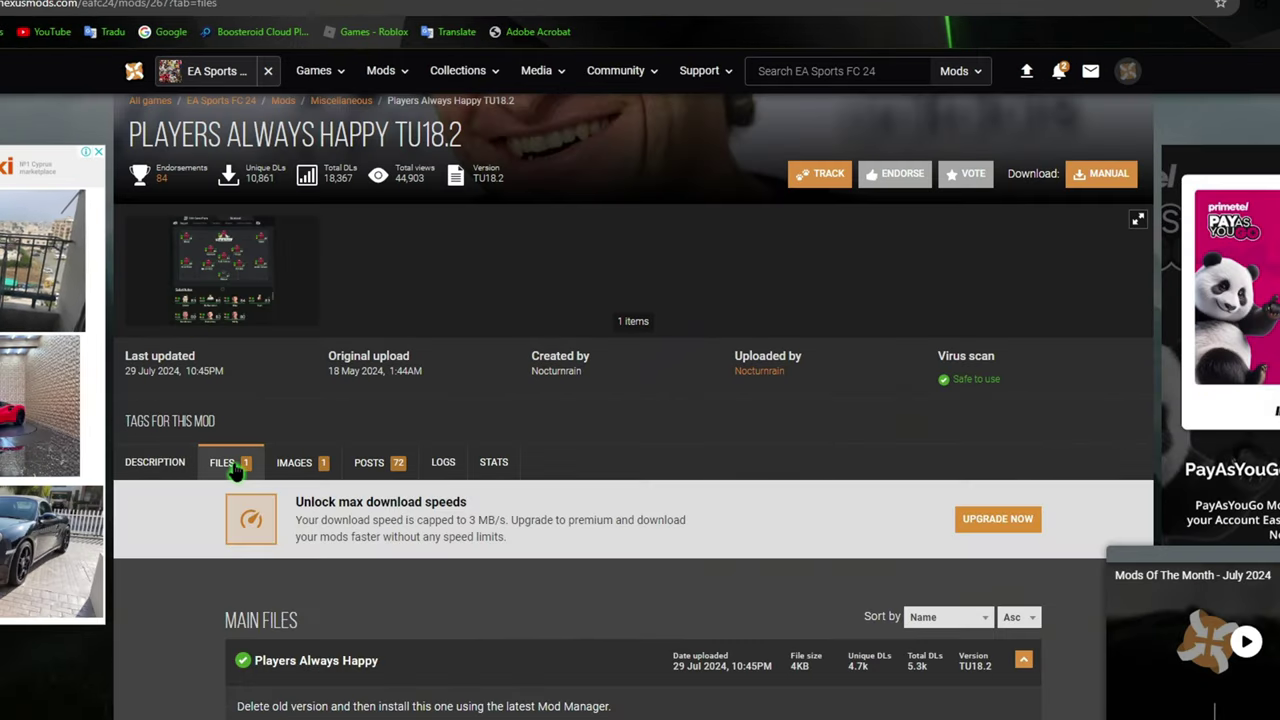
Start the manual download of the Players Always Happy main file, version TU18.2
{"action": "scroll", "coordinate": [480, 480], "scroll_direction": "down", "scroll_amount": 3}
{"action": "scroll", "coordinate": [480, 480], "scroll_direction": "up", "scroll_amount": 3}
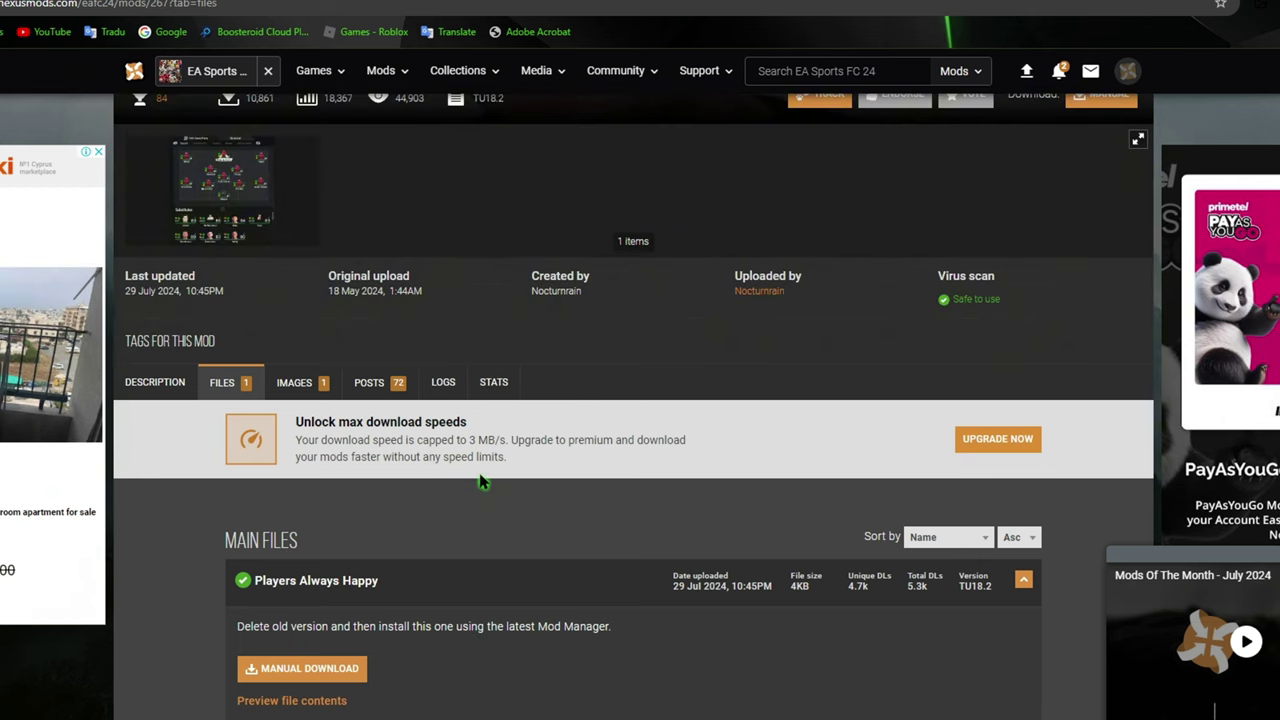
{"action": "scroll", "coordinate": [480, 482], "scroll_direction": "up", "scroll_amount": 1}
{"action": "scroll", "coordinate": [480, 482], "scroll_direction": "down", "scroll_amount": 2}
{"action": "left_click", "coordinate": [310, 589]}
{"action": "scroll", "coordinate": [665, 518], "scroll_direction": "down", "scroll_amount": 5}
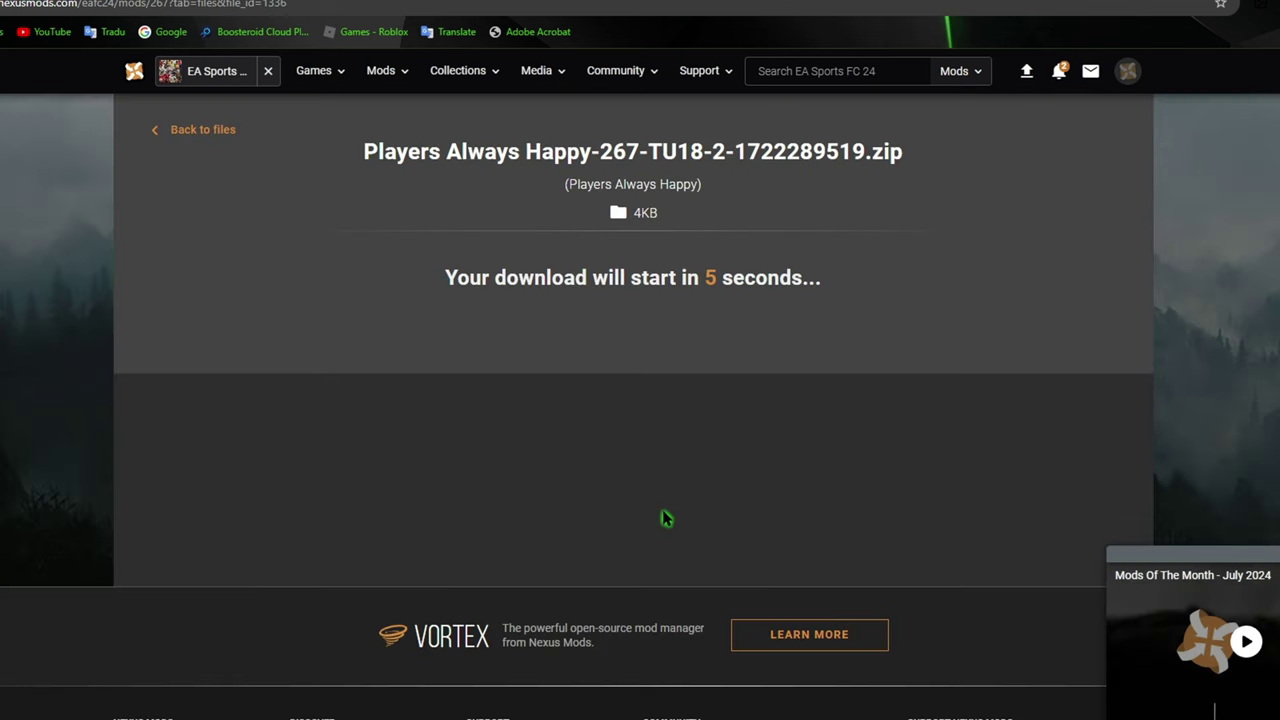
{"action": "scroll", "coordinate": [700, 450], "scroll_direction": "up", "scroll_amount": 1}
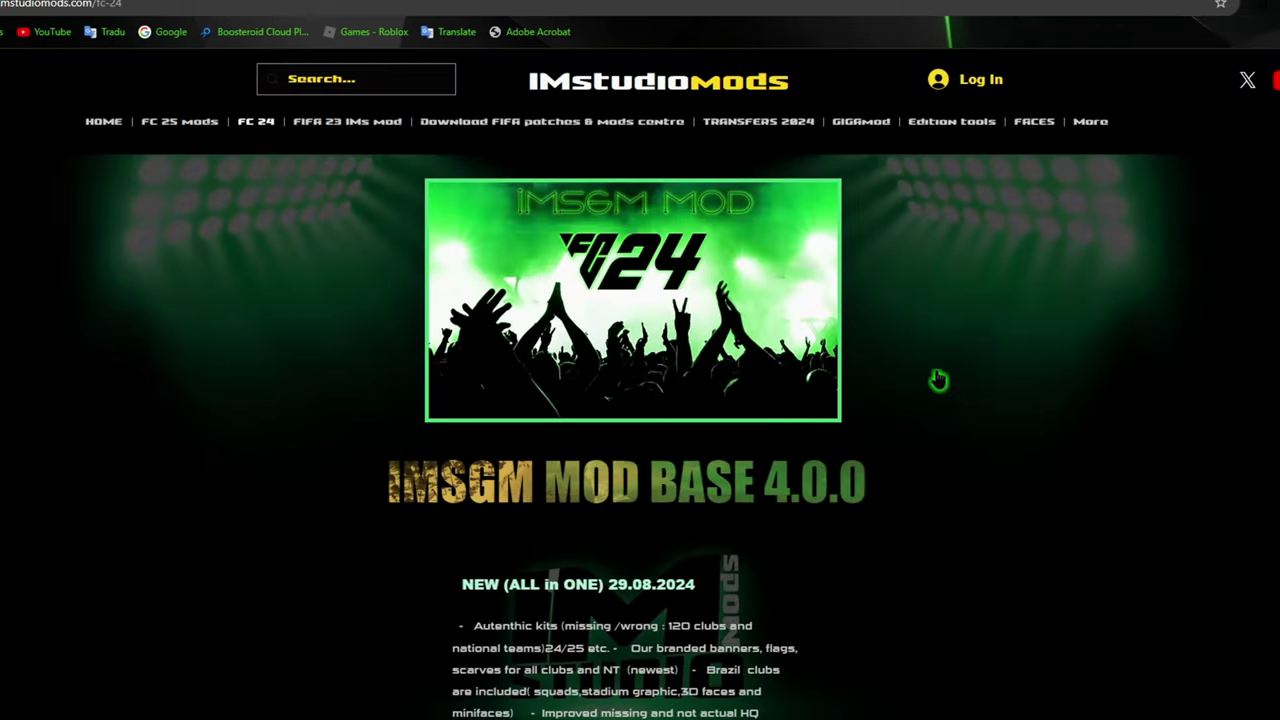
Examine the IMSGM MOD BASE 4.0.0 page on IMstudiomods, including its feature description and the base, faces, squads and Brazil squads downloads
{"action": "scroll", "coordinate": [930, 403], "scroll_direction": "down", "scroll_amount": 1}
{"action": "scroll", "coordinate": [930, 403], "scroll_direction": "down", "scroll_amount": 2}
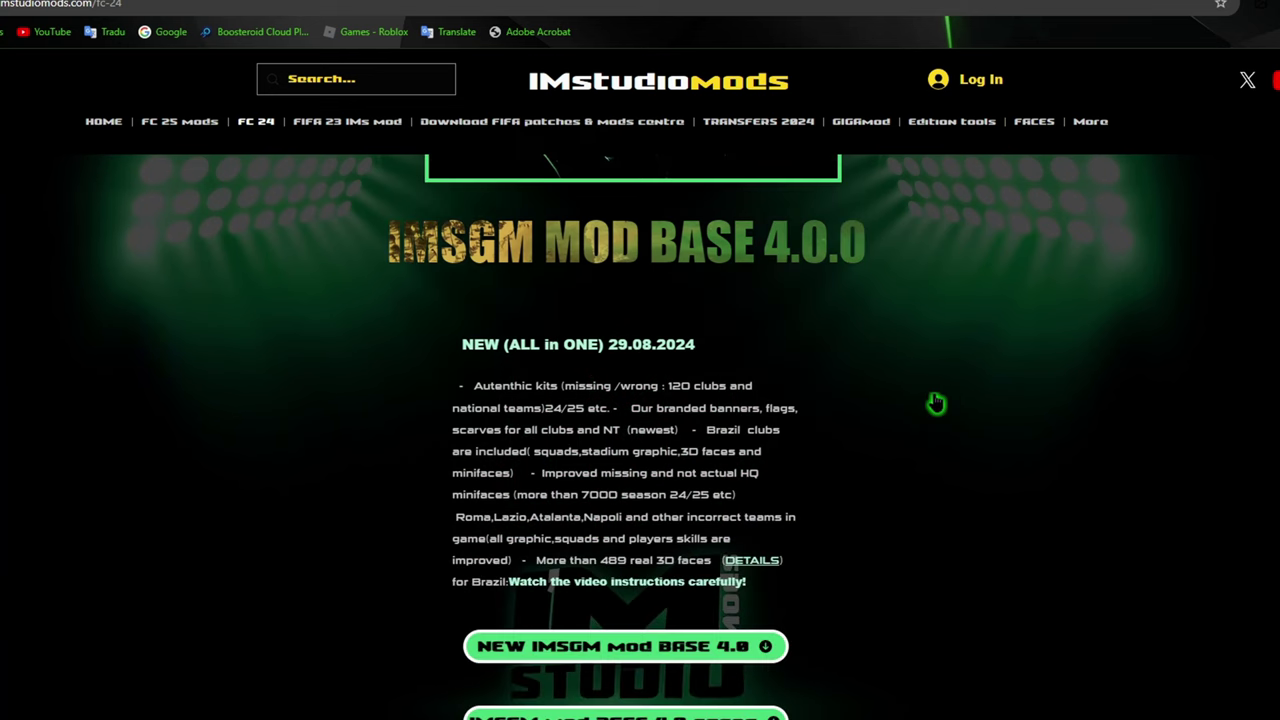
{"action": "scroll", "coordinate": [935, 402], "scroll_direction": "down", "scroll_amount": 3}
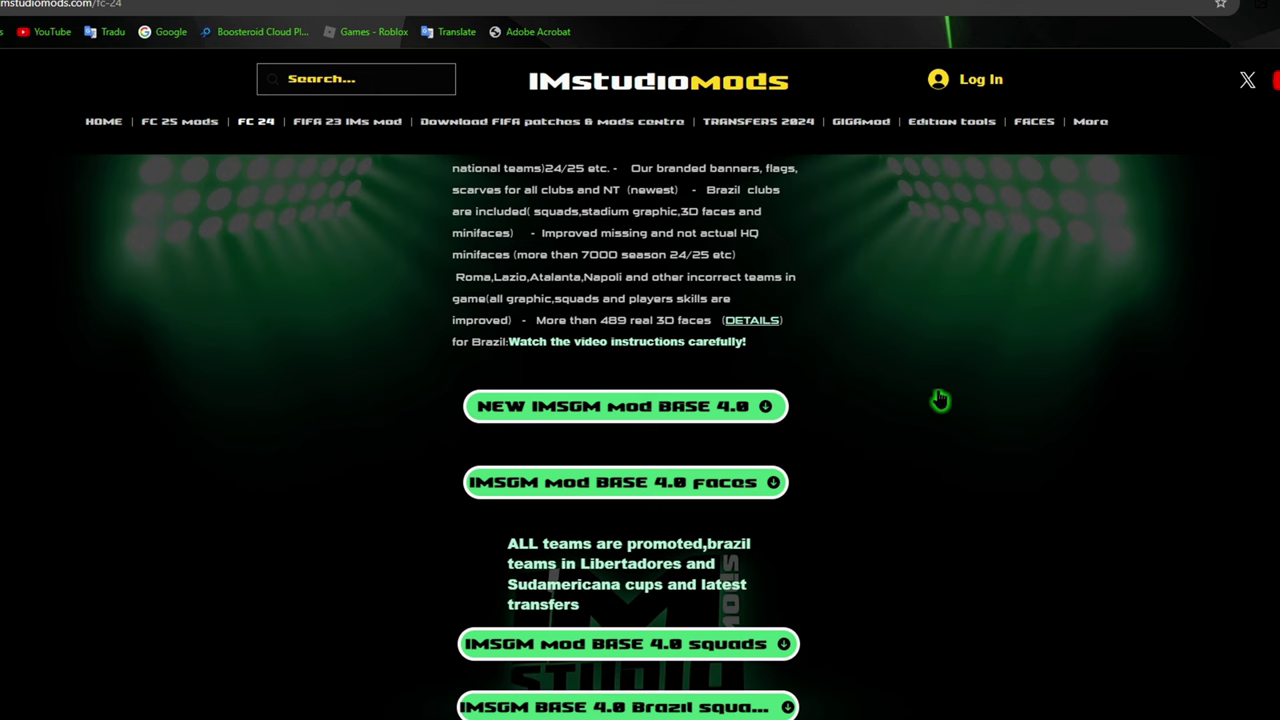
{"action": "scroll", "coordinate": [940, 400], "scroll_direction": "down", "scroll_amount": 3}
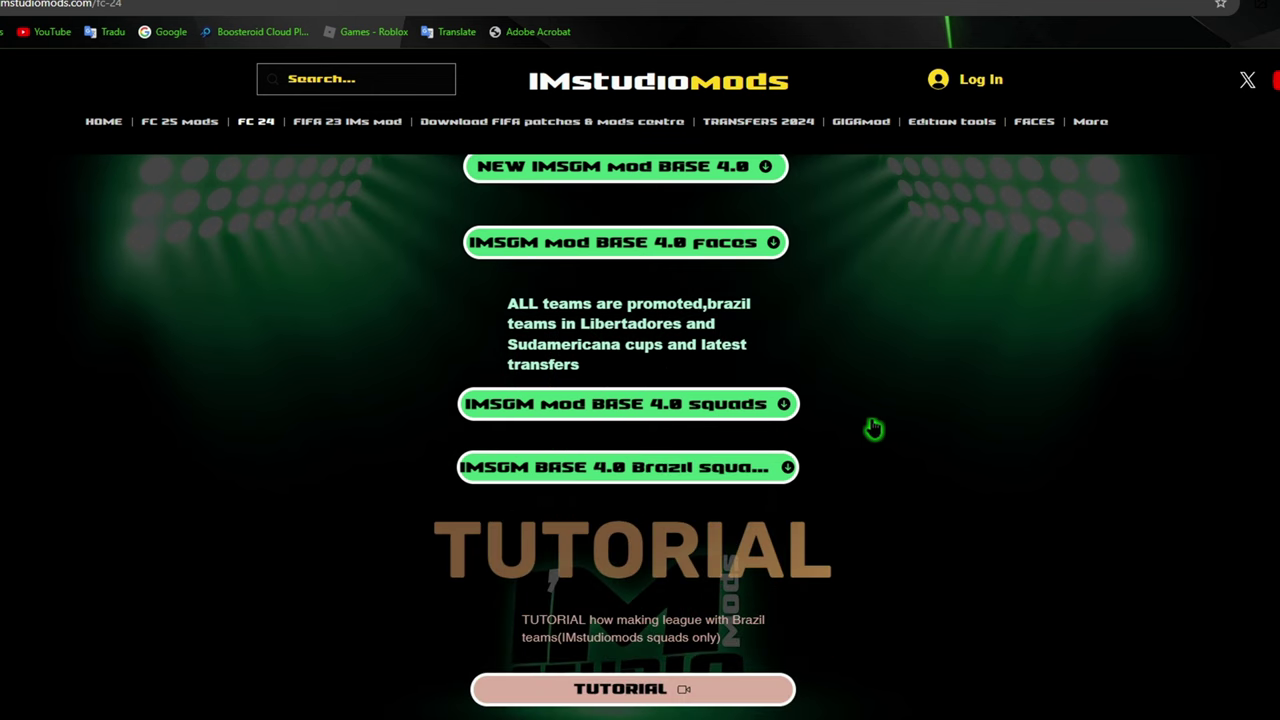
{"action": "scroll", "coordinate": [794, 423], "scroll_direction": "down", "scroll_amount": 3}
{"action": "scroll", "coordinate": [867, 422], "scroll_direction": "up", "scroll_amount": 3}
{"action": "scroll", "coordinate": [766, 327], "scroll_direction": "up", "scroll_amount": 2}
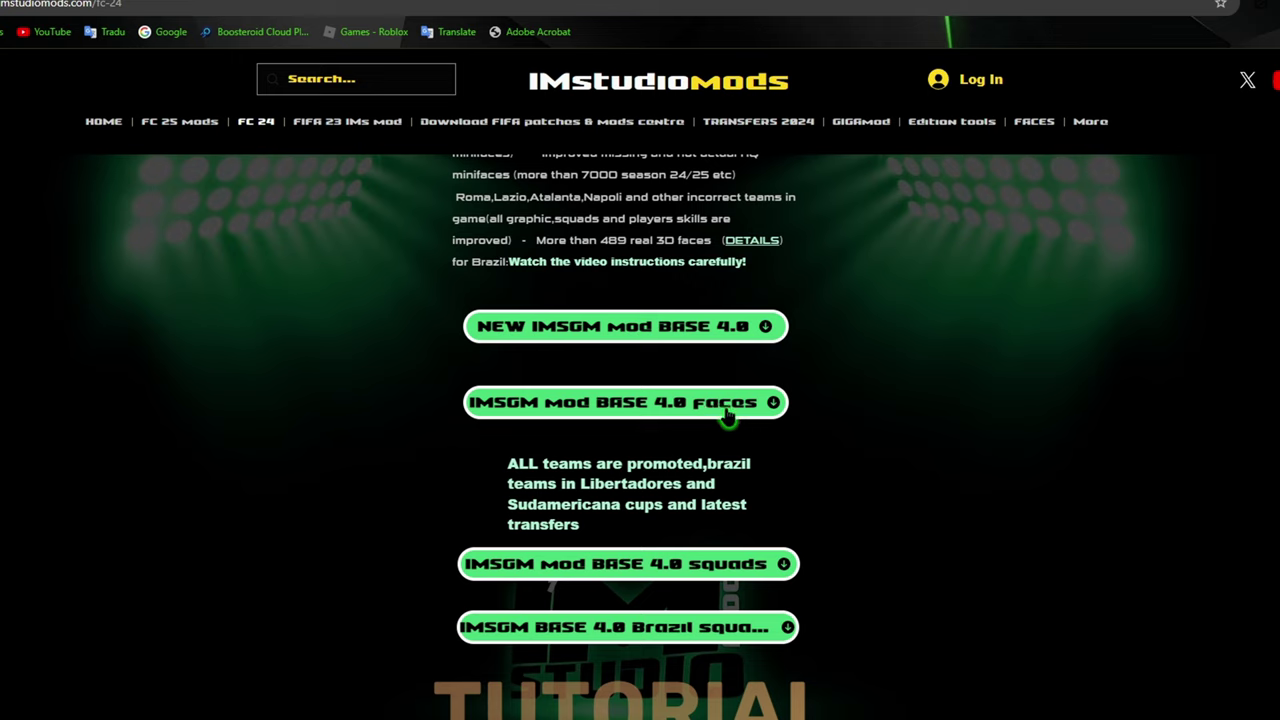
{"action": "scroll", "coordinate": [724, 420], "scroll_direction": "down", "scroll_amount": 1}
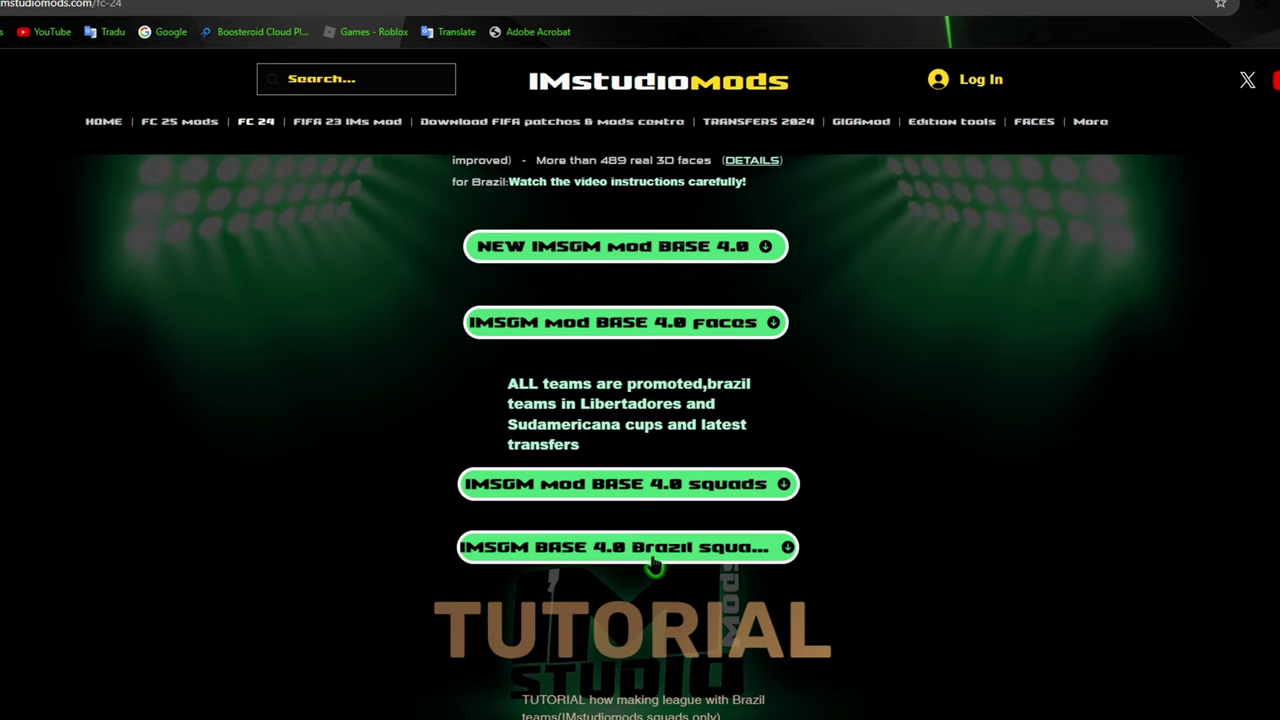
{"action": "scroll", "coordinate": [652, 565], "scroll_direction": "up", "scroll_amount": 1}
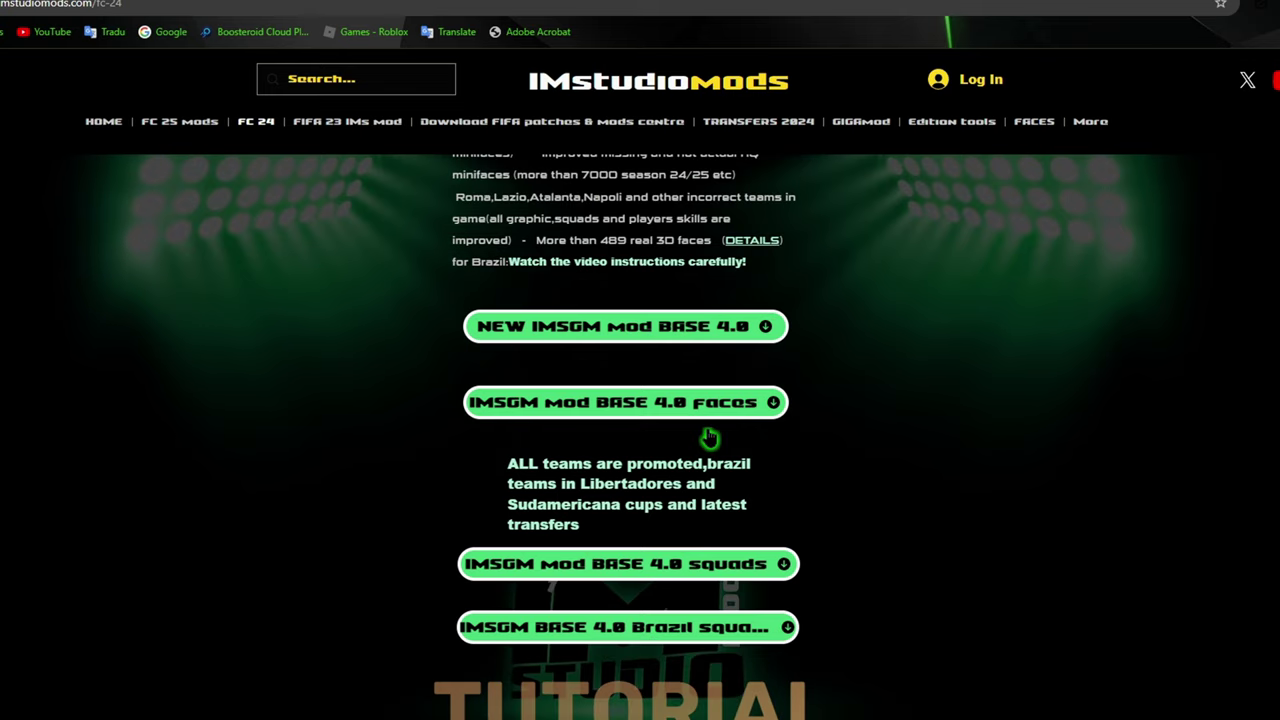
Follow an IMSGM 4.0 download link through the ouo.io redirect pages and download Brazil Seria A league-tournament 29082024.zip from MEGA
{"action": "left_click", "coordinate": [615, 412]}
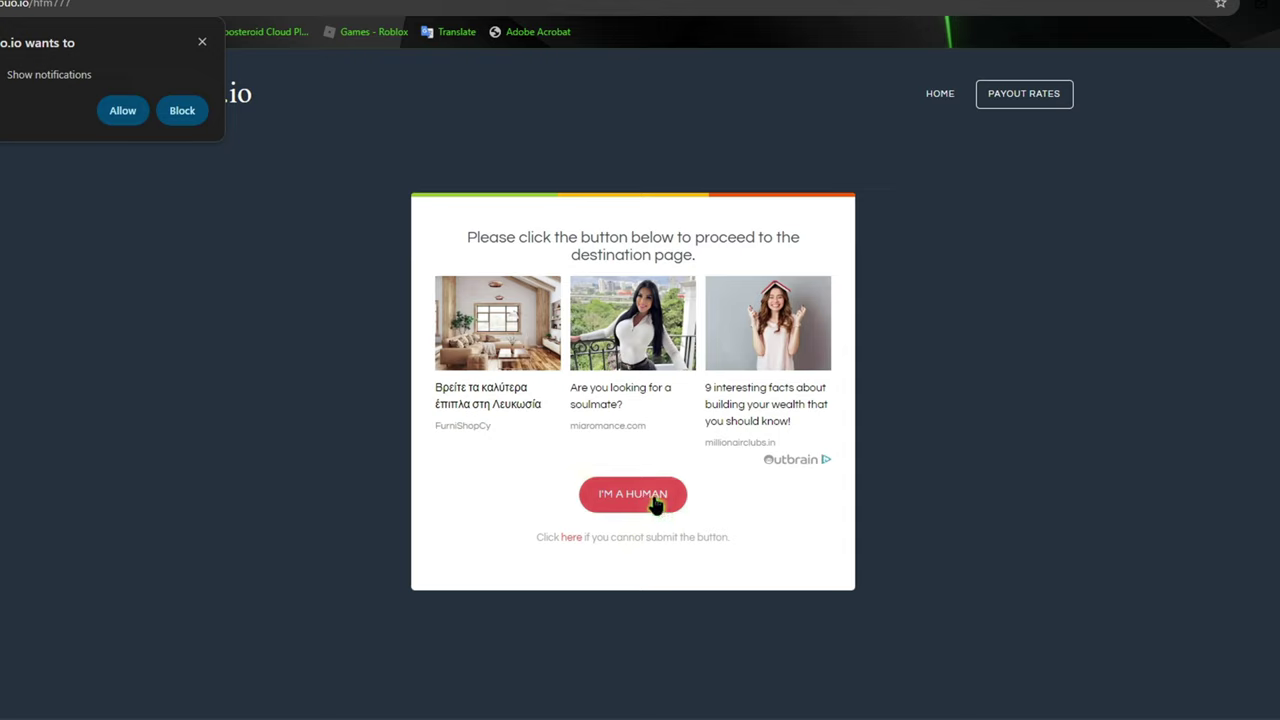
{"action": "left_click", "coordinate": [655, 503]}
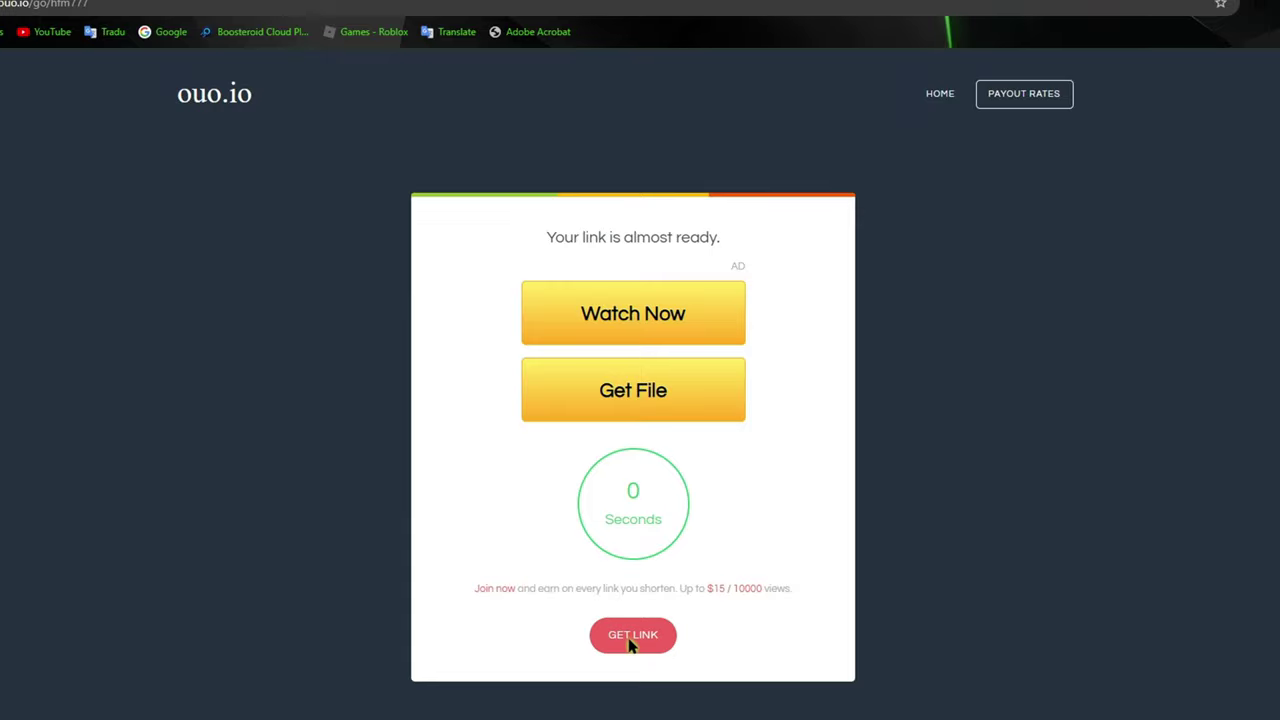
{"action": "left_click", "coordinate": [554, 636]}
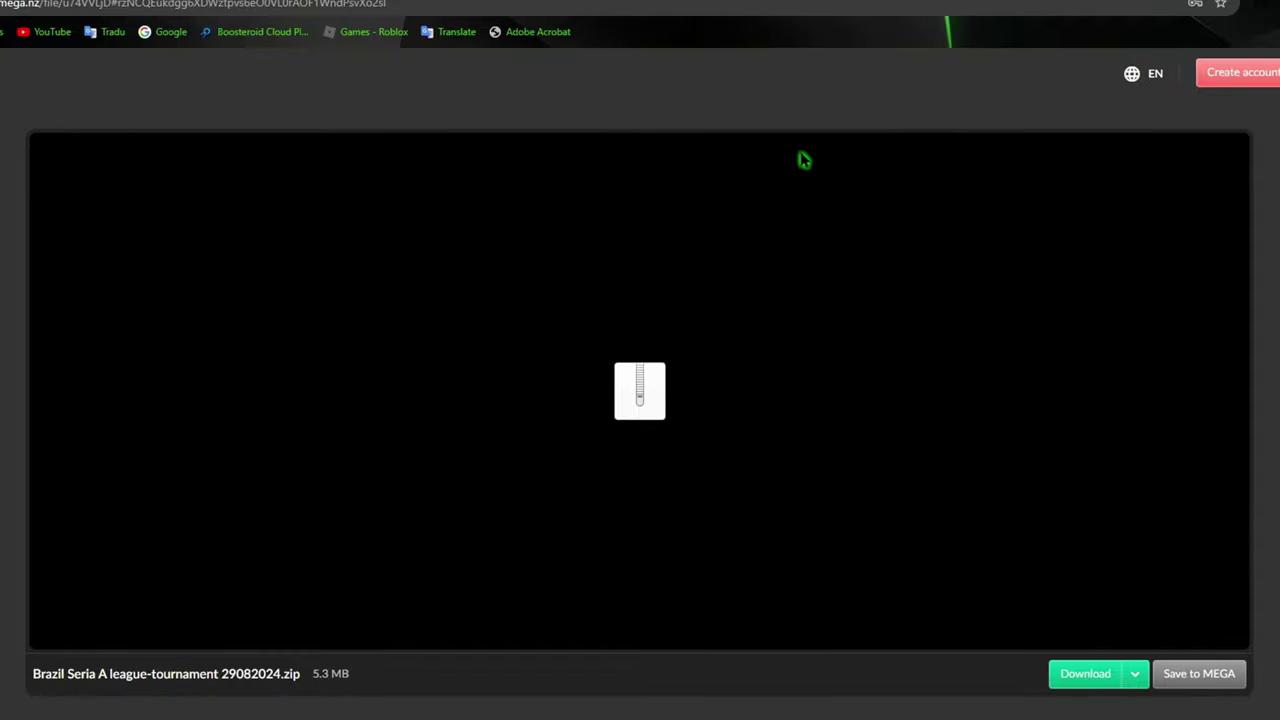
{"action": "left_click", "coordinate": [1086, 683]}
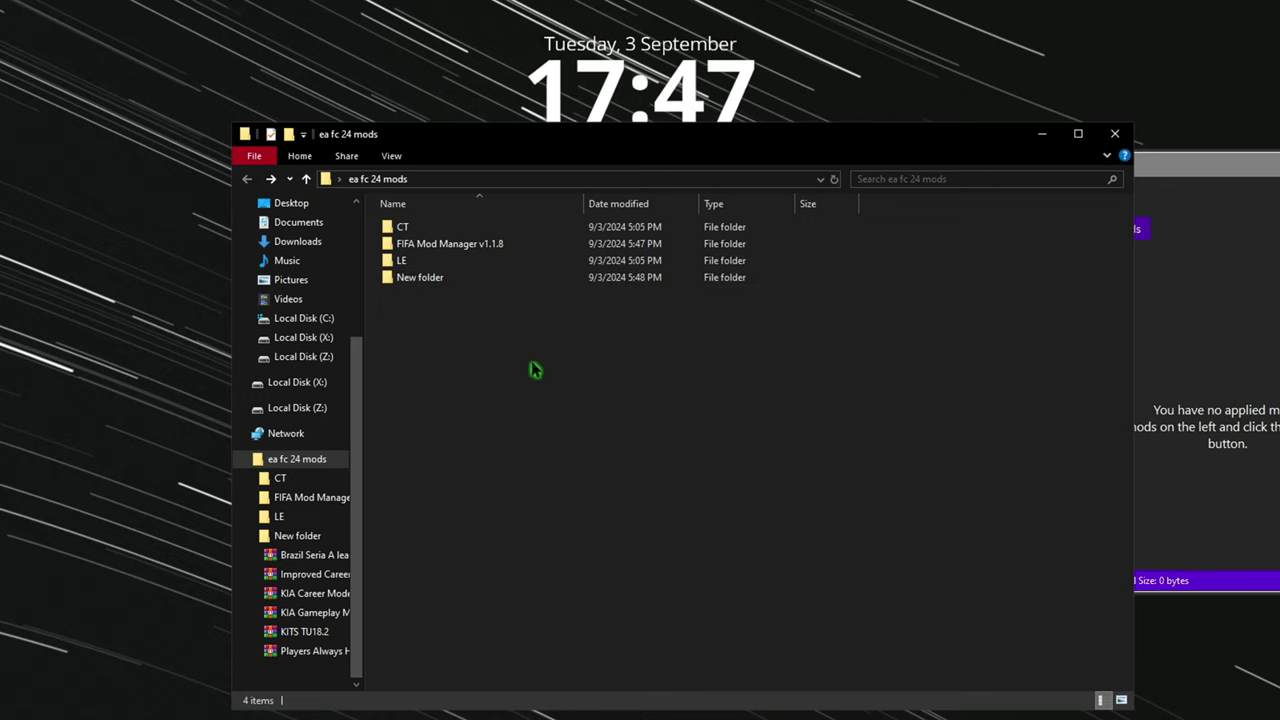
Extract all seven downloaded mod archives in place inside New folder of the ea fc 24 mods folder
{"action": "double_click", "coordinate": [470, 281]}
{"action": "left_click_drag", "start_coordinate": [475, 410], "coordinate": [428, 230]}
{"action": "right_click", "coordinate": [435, 273]}
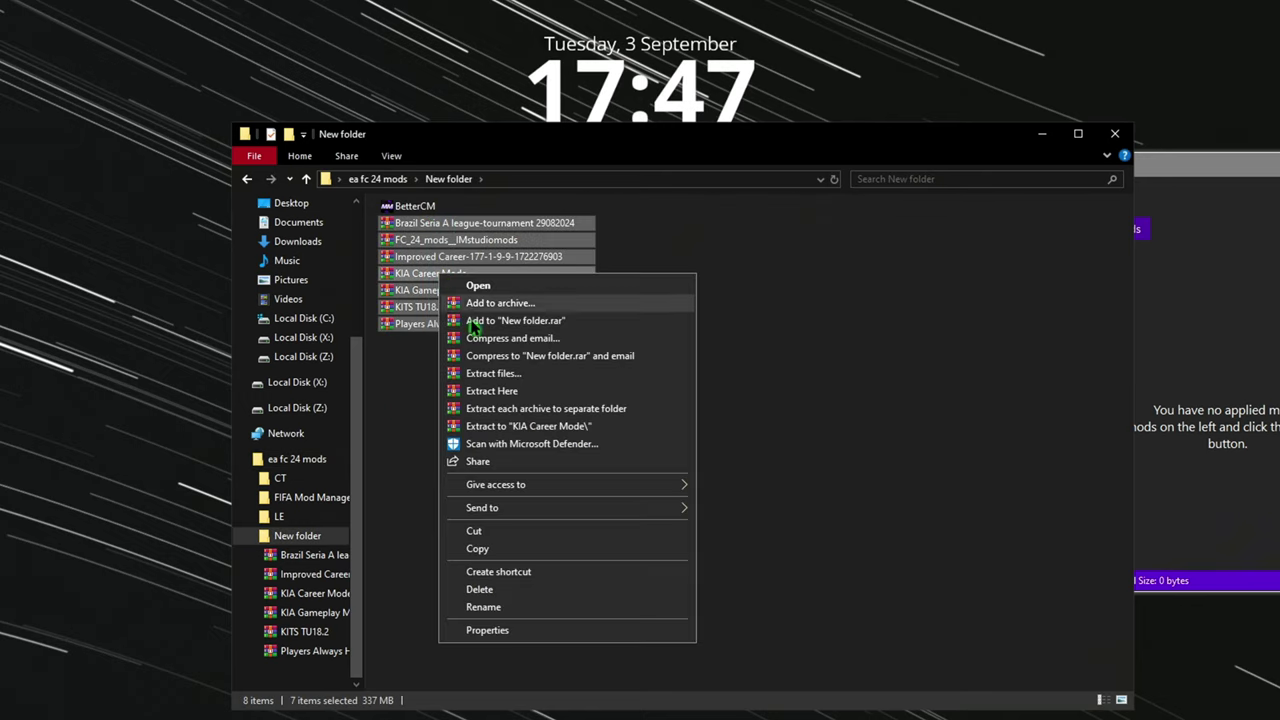
{"action": "left_click", "coordinate": [510, 395]}
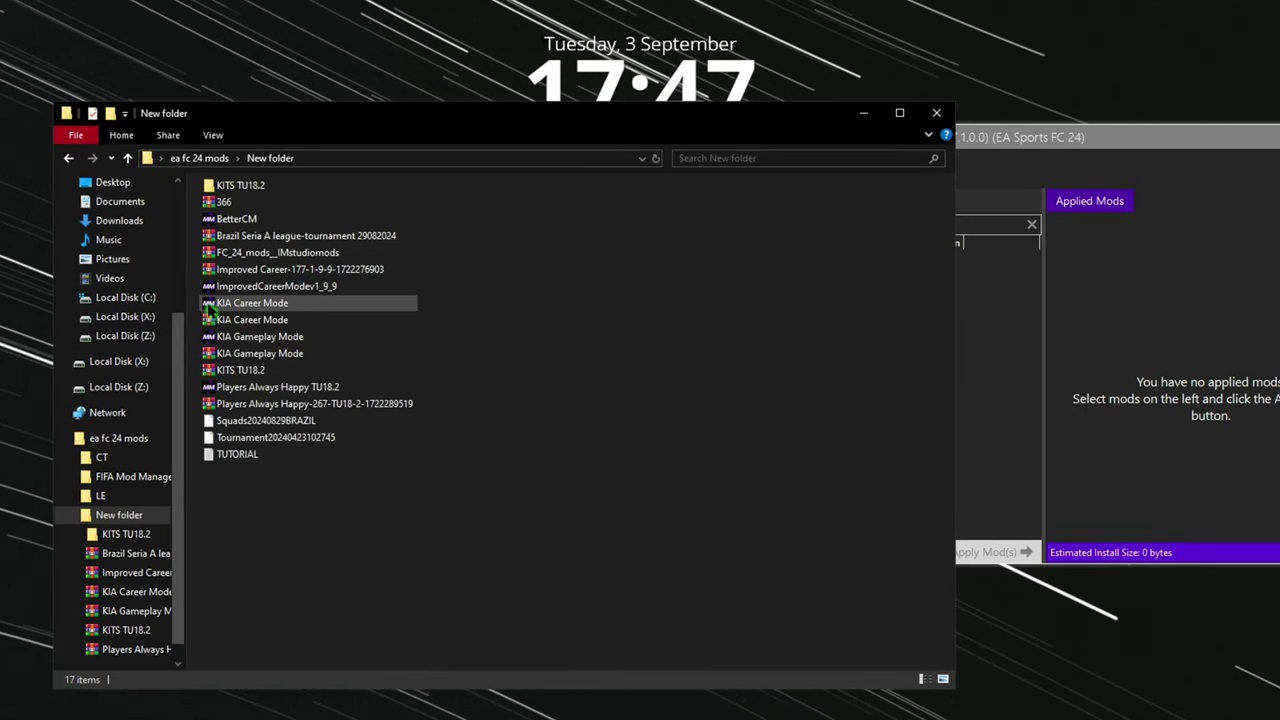
Import BetterCM, ImprovedCareerModev1_9_9, KIA Career Mode and Players Always Happy TU18.2 into FIFA Mod Manager and dismiss the install error notice
{"action": "left_click", "coordinate": [216, 288]}
{"action": "left_click", "coordinate": [250, 390], "text": "ctrl"}
{"action": "left_click", "coordinate": [236, 219], "text": "ctrl"}
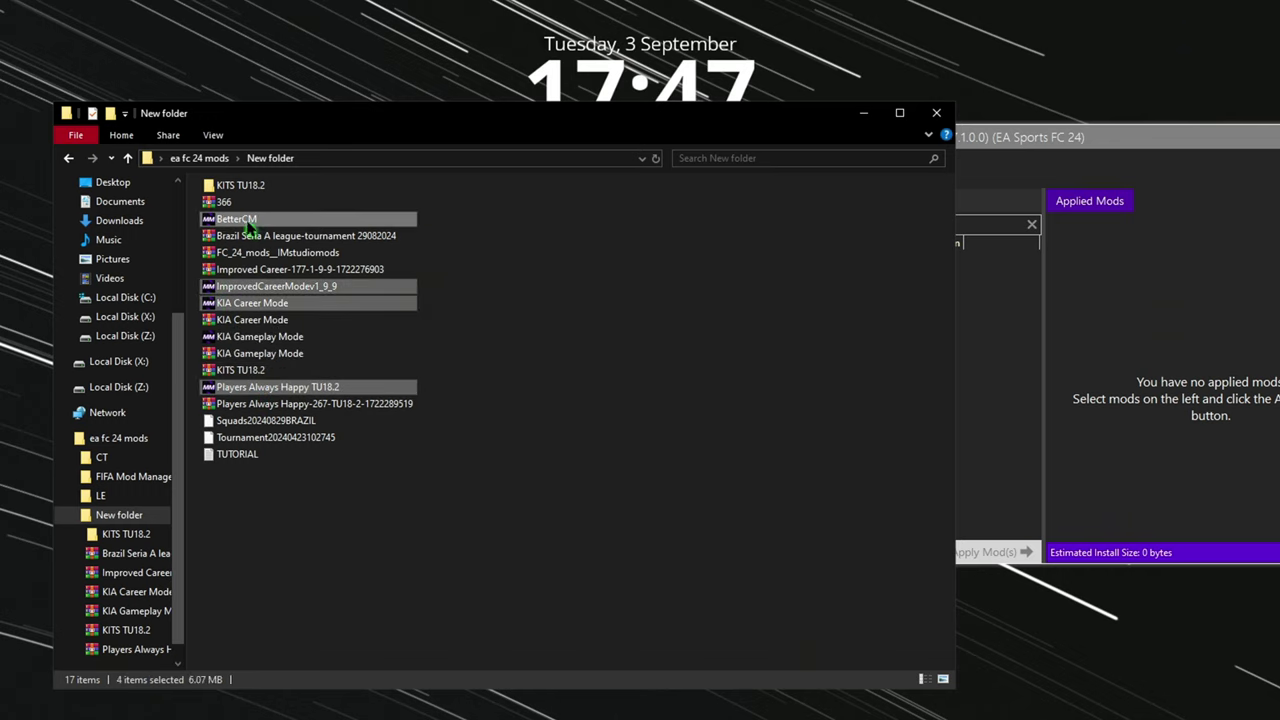
{"action": "left_click_drag", "start_coordinate": [236, 219], "coordinate": [1041, 320]}
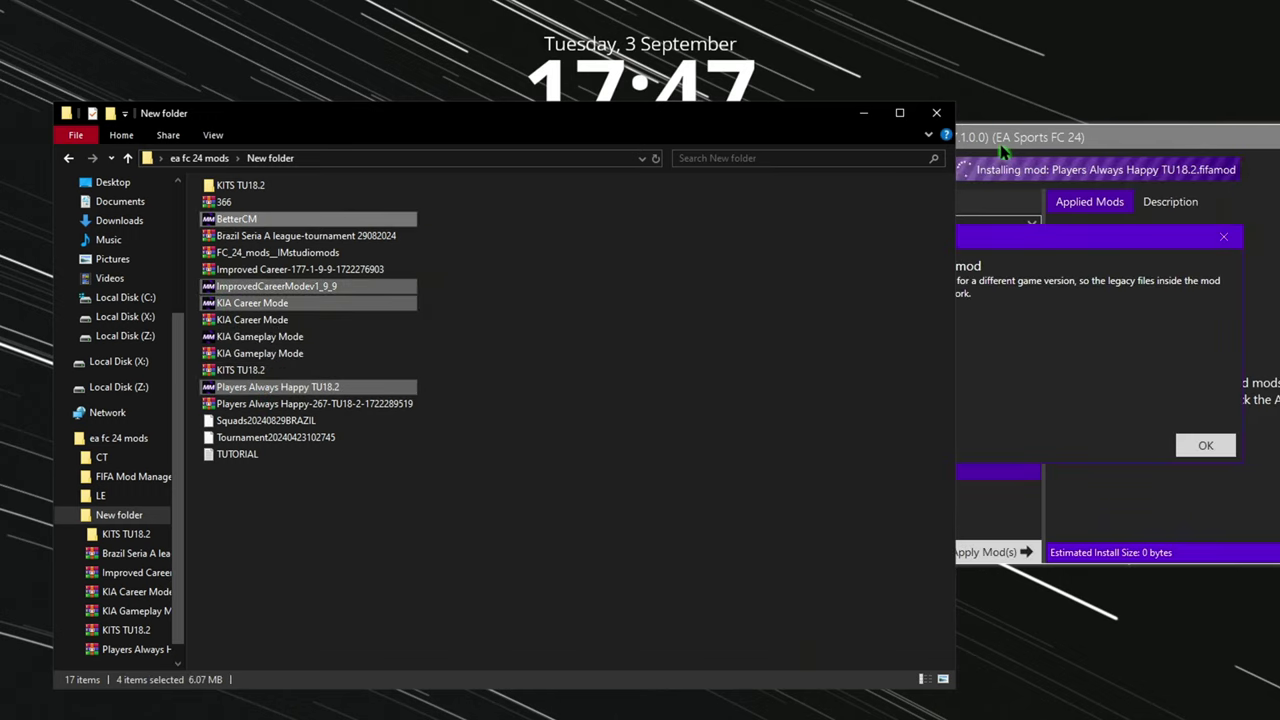
{"action": "left_click", "coordinate": [993, 142]}
{"action": "left_click", "coordinate": [929, 296]}
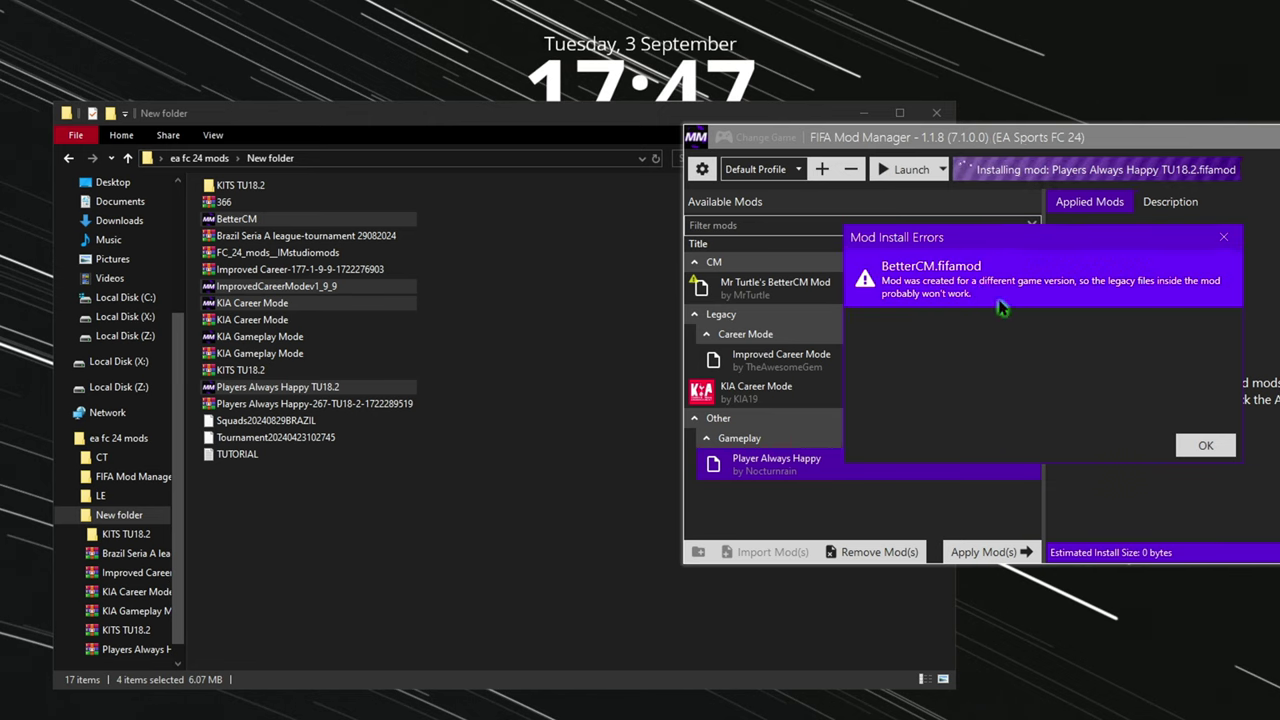
{"action": "left_click", "coordinate": [1205, 445]}
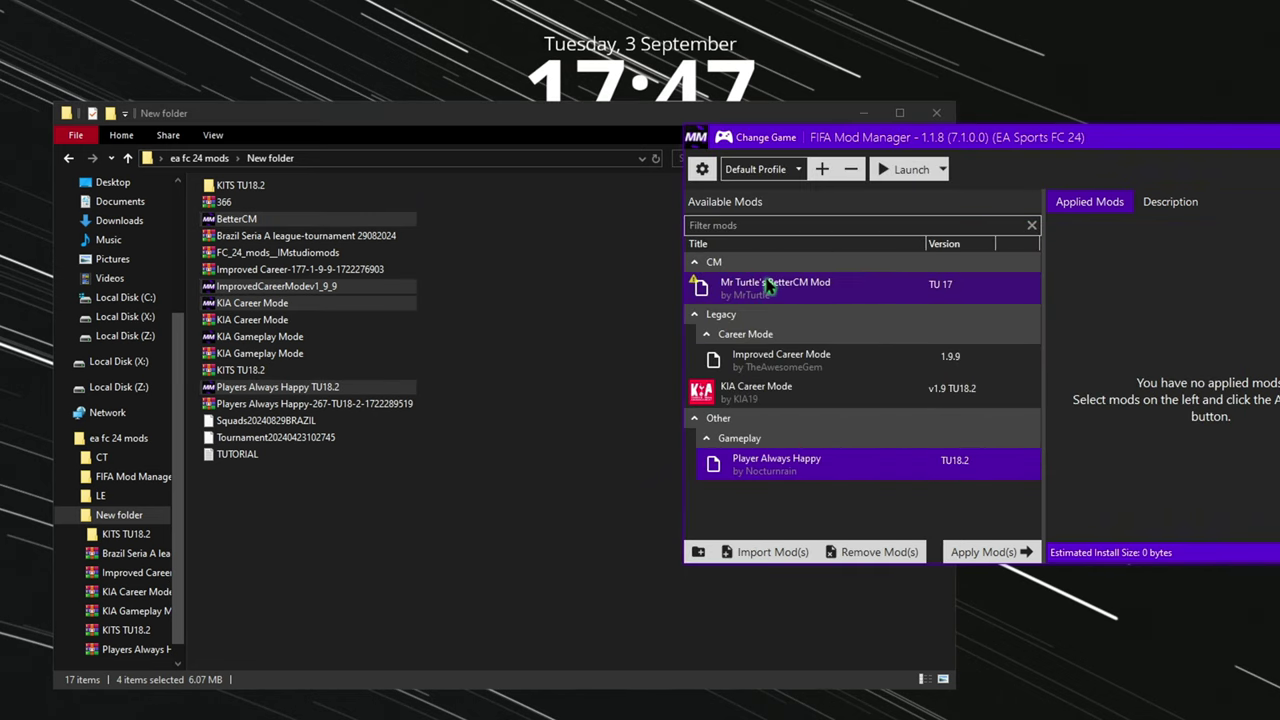
Remove Mr Turtle's BetterCM Mod from the available mods in FIFA Mod Manager
{"action": "left_click", "coordinate": [768, 286]}
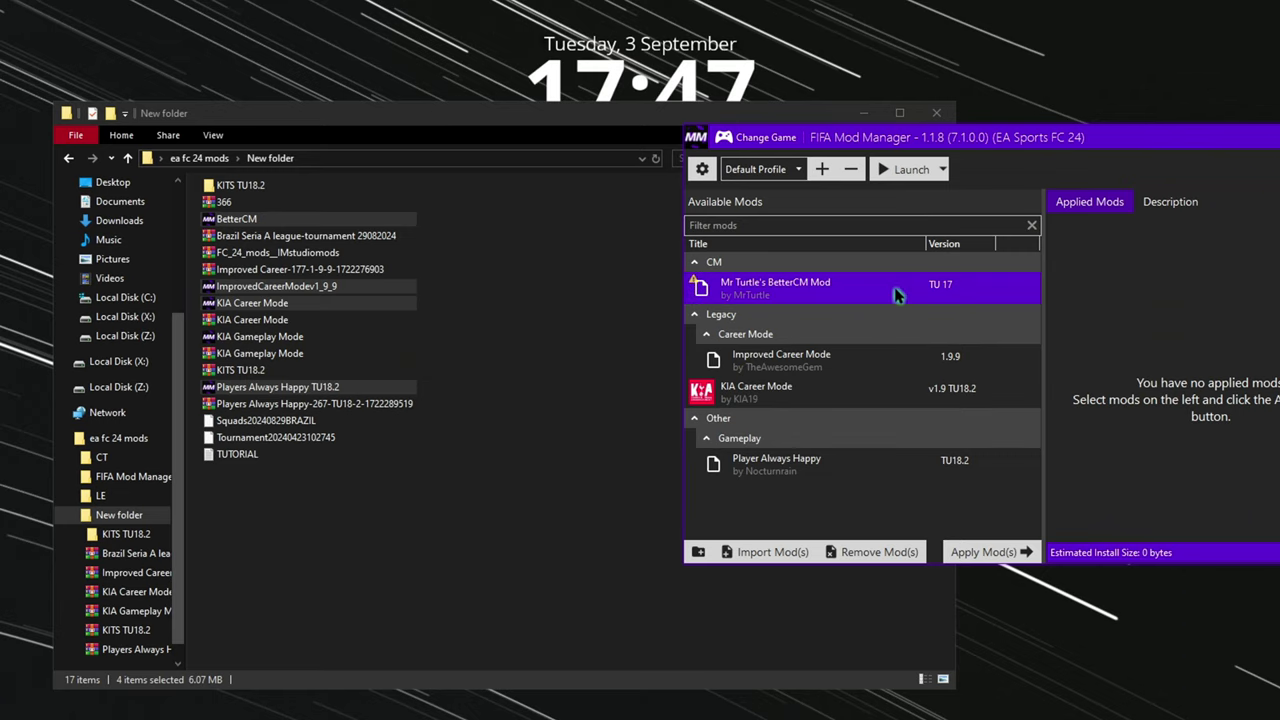
{"action": "left_click", "coordinate": [876, 552]}
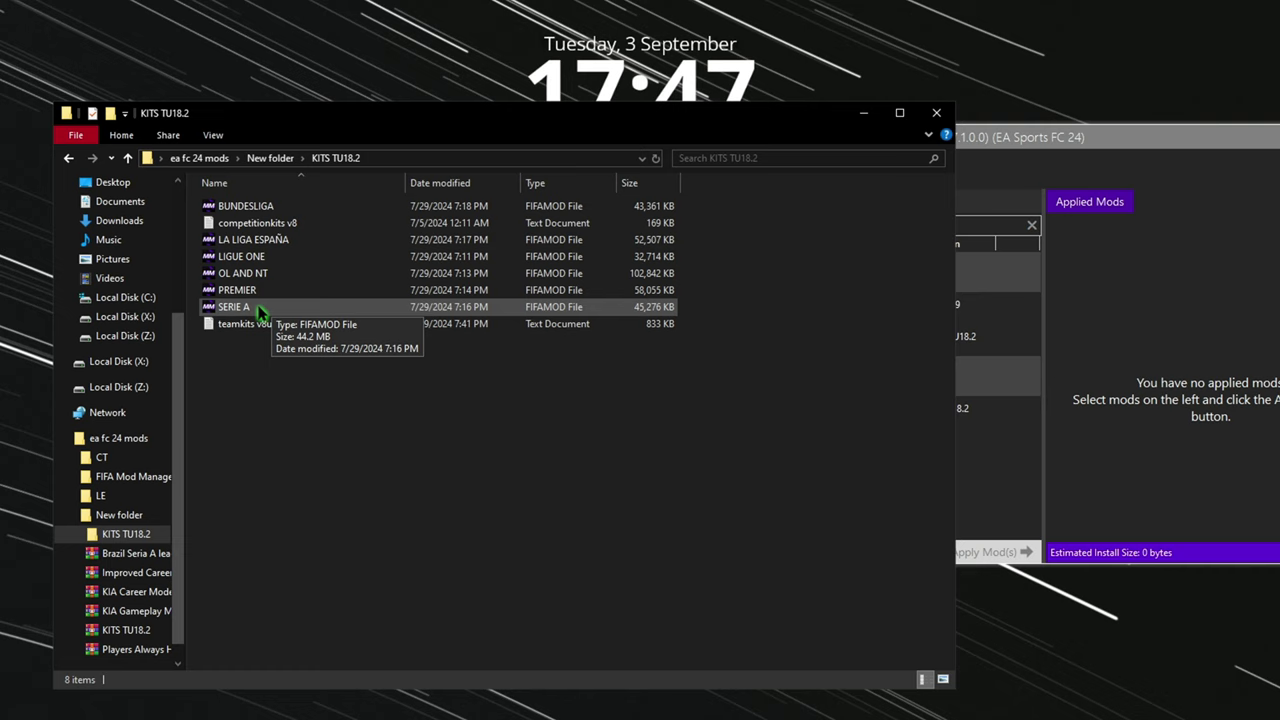
Import the SERIE A, PREMIER, OL AND NT, LIGUE ONE, LA LIGA ESPAÑA and BUNDESLIGA mods from KITS TU18.2 into FIFA Mod Manager
{"action": "left_click", "coordinate": [254, 307]}
{"action": "left_click", "coordinate": [255, 290], "text": "ctrl"}
{"action": "left_click", "coordinate": [243, 273], "text": "ctrl"}
{"action": "left_click", "coordinate": [241, 256], "text": "ctrl"}
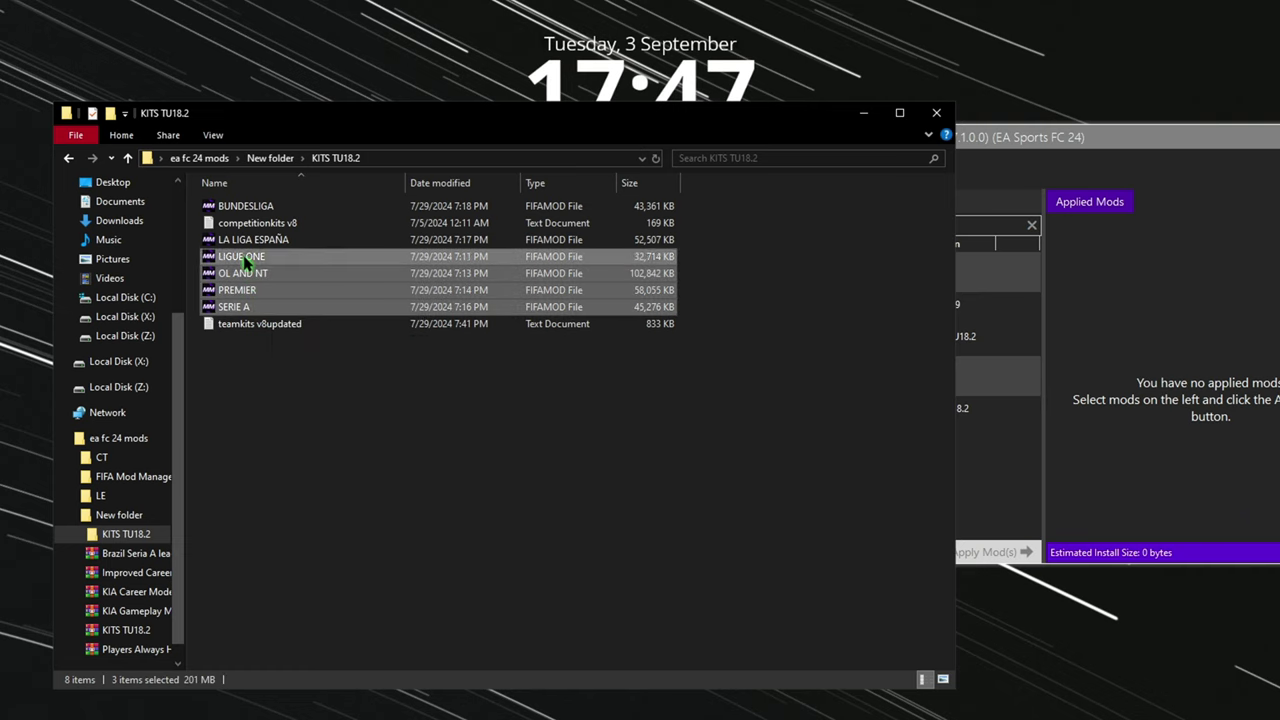
{"action": "left_click", "coordinate": [253, 240], "text": "ctrl"}
{"action": "left_click", "coordinate": [245, 206], "text": "ctrl"}
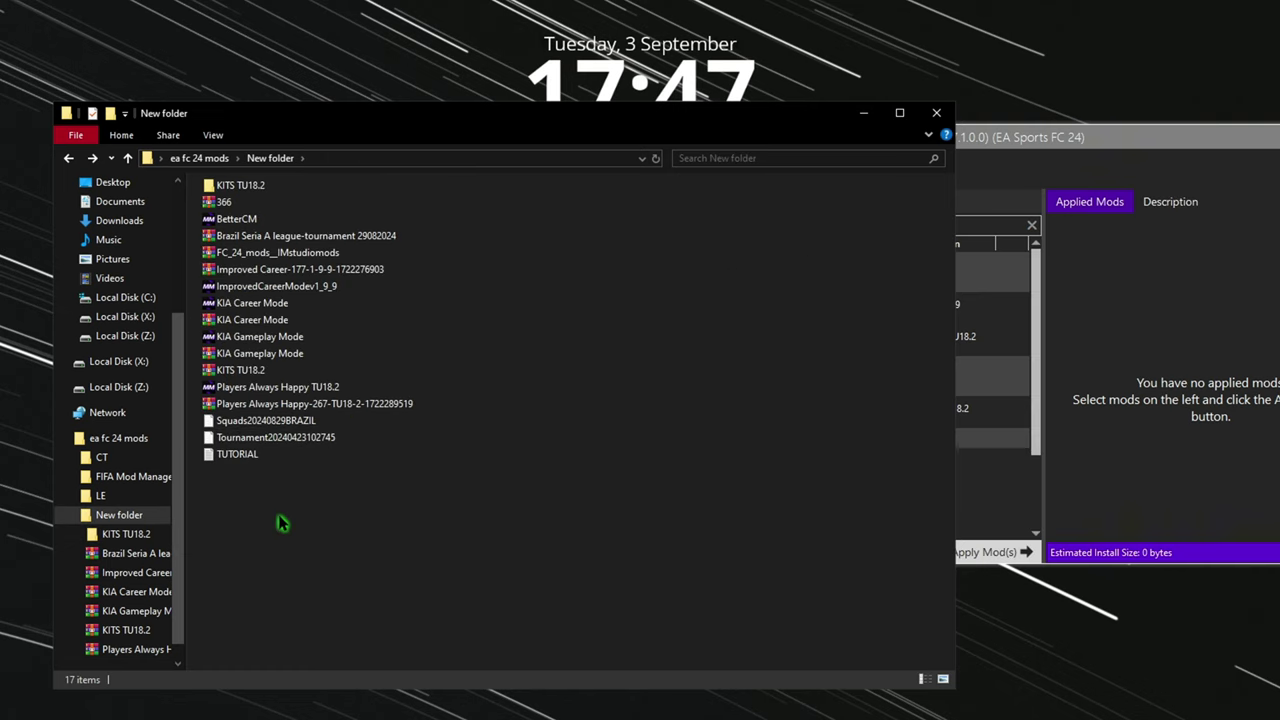
Place the Squads20240829BRAZIL file in the settings folder of FC 24 under Documents
{"action": "left_click", "coordinate": [266, 428]}
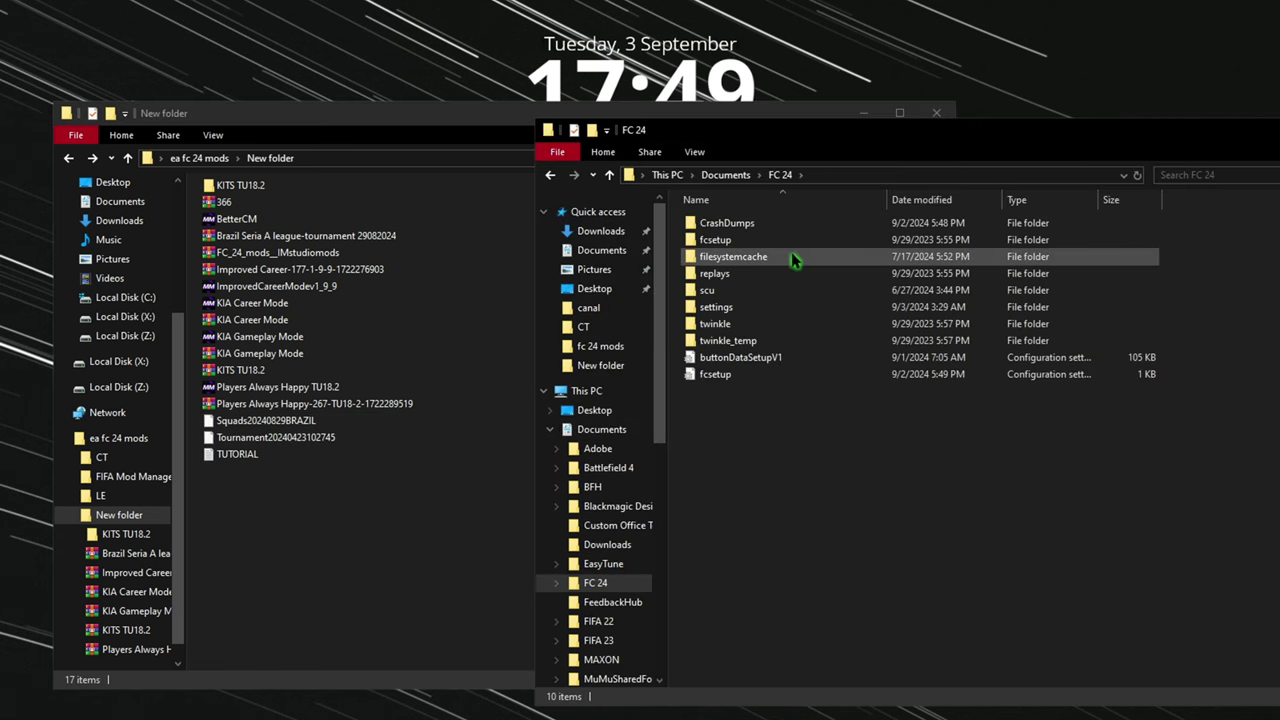
{"action": "double_click", "coordinate": [712, 307]}
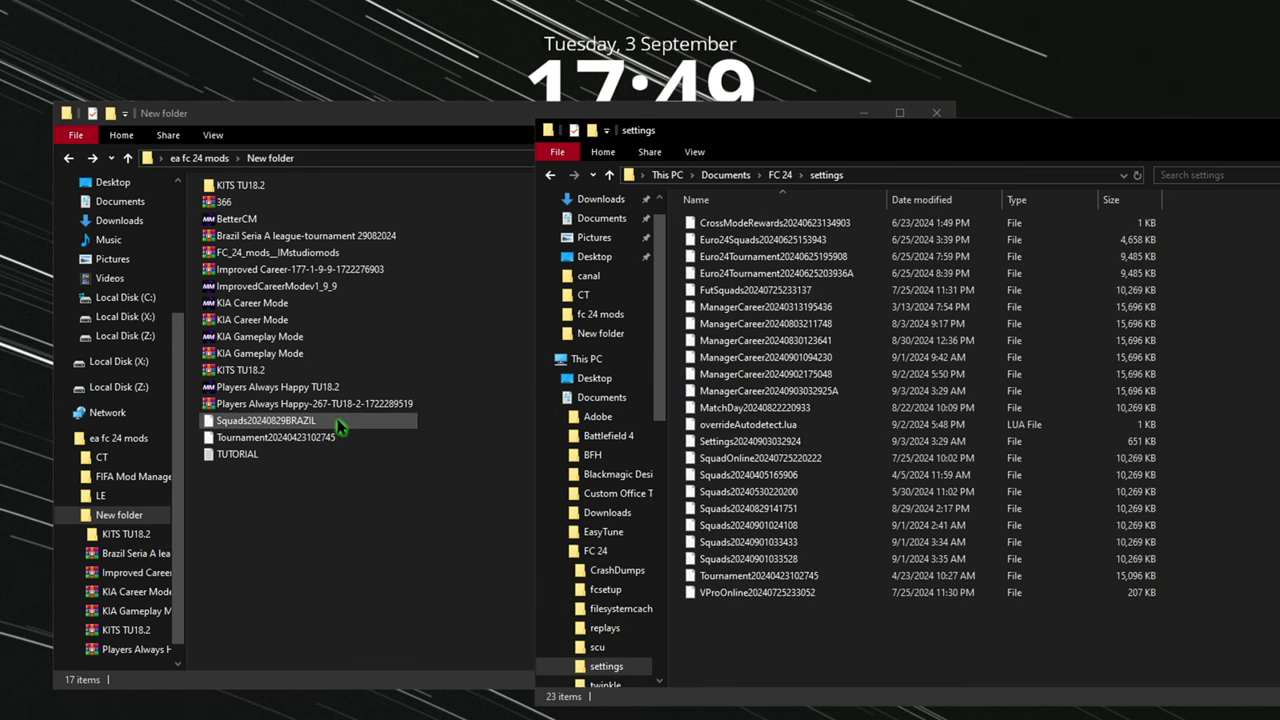
{"action": "left_click", "coordinate": [338, 424]}
{"action": "left_click_drag", "start_coordinate": [285, 425], "coordinate": [1030, 415]}
{"action": "left_click", "coordinate": [560, 220]}
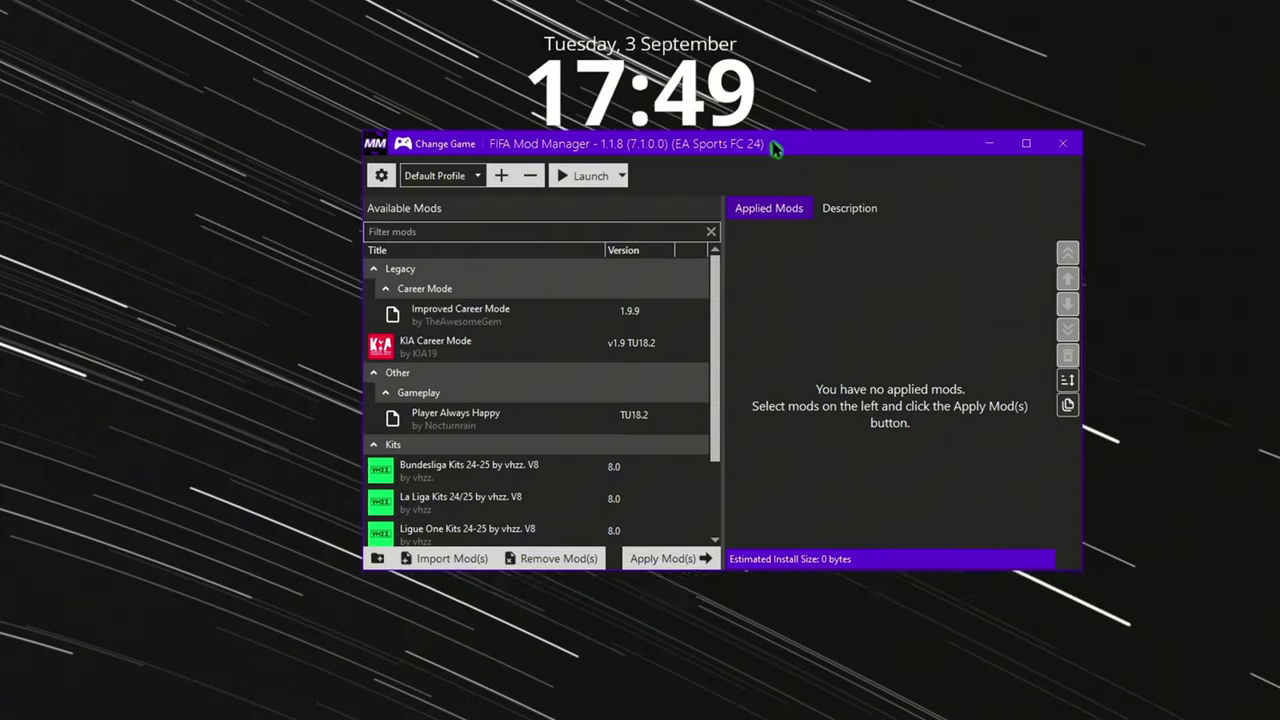
Select every available career, gameplay and kit mod in FIFA Mod Manager and apply them to the Default Profile
{"action": "left_click_drag", "start_coordinate": [771, 149], "coordinate": [701, 158]}
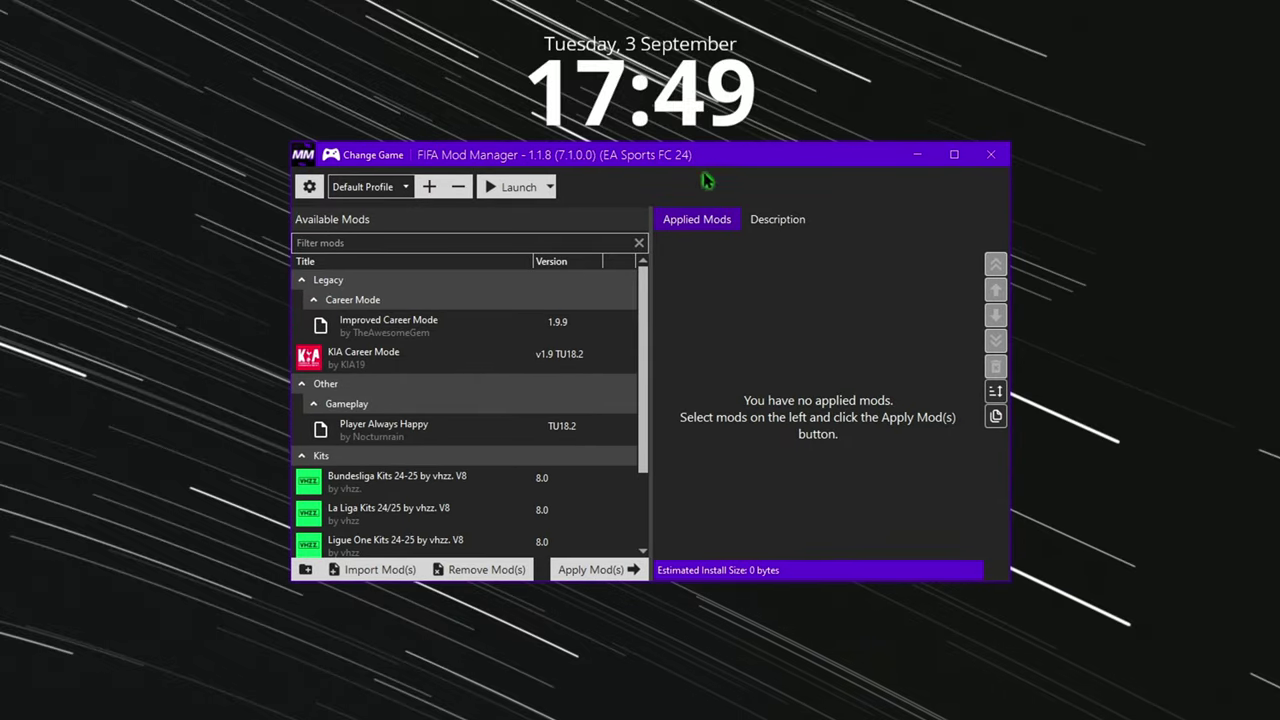
{"action": "left_click", "coordinate": [543, 475]}
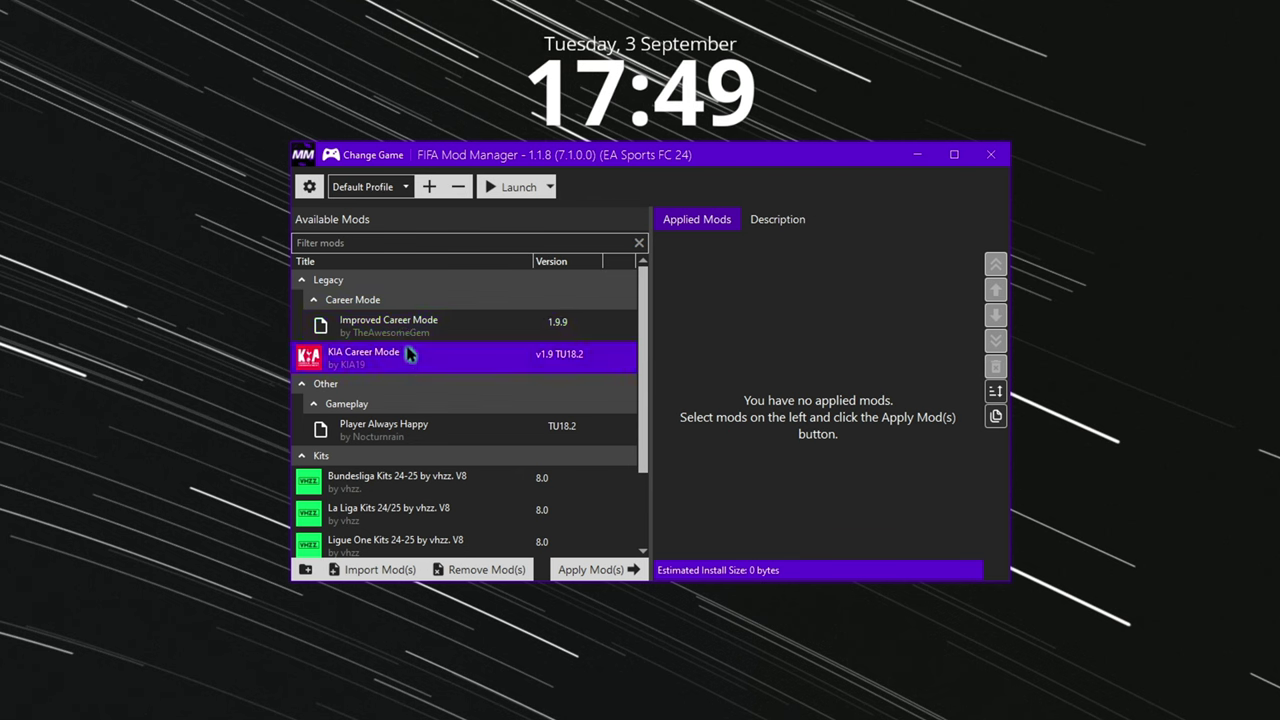
{"action": "left_click", "coordinate": [594, 570]}
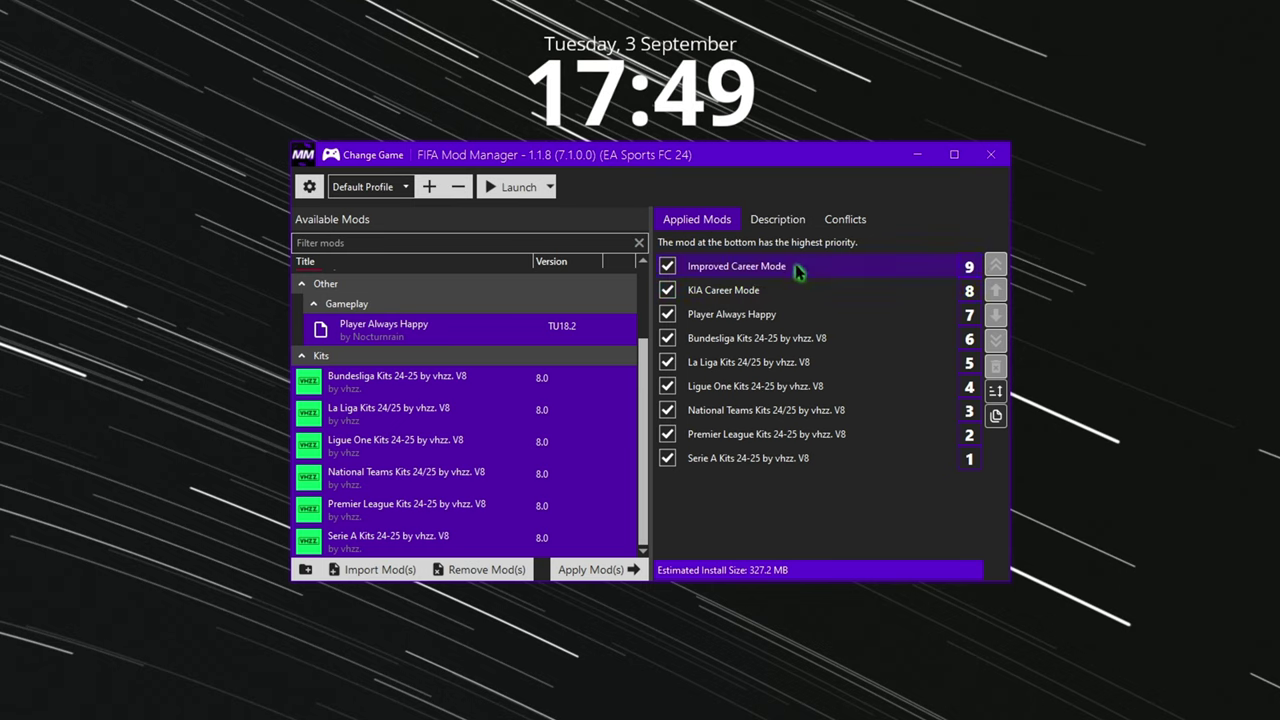
Launch EA Sports FC 24 with FIFAModData deleted first and accept the ban-risk disclaimer
{"action": "left_click", "coordinate": [549, 187]}
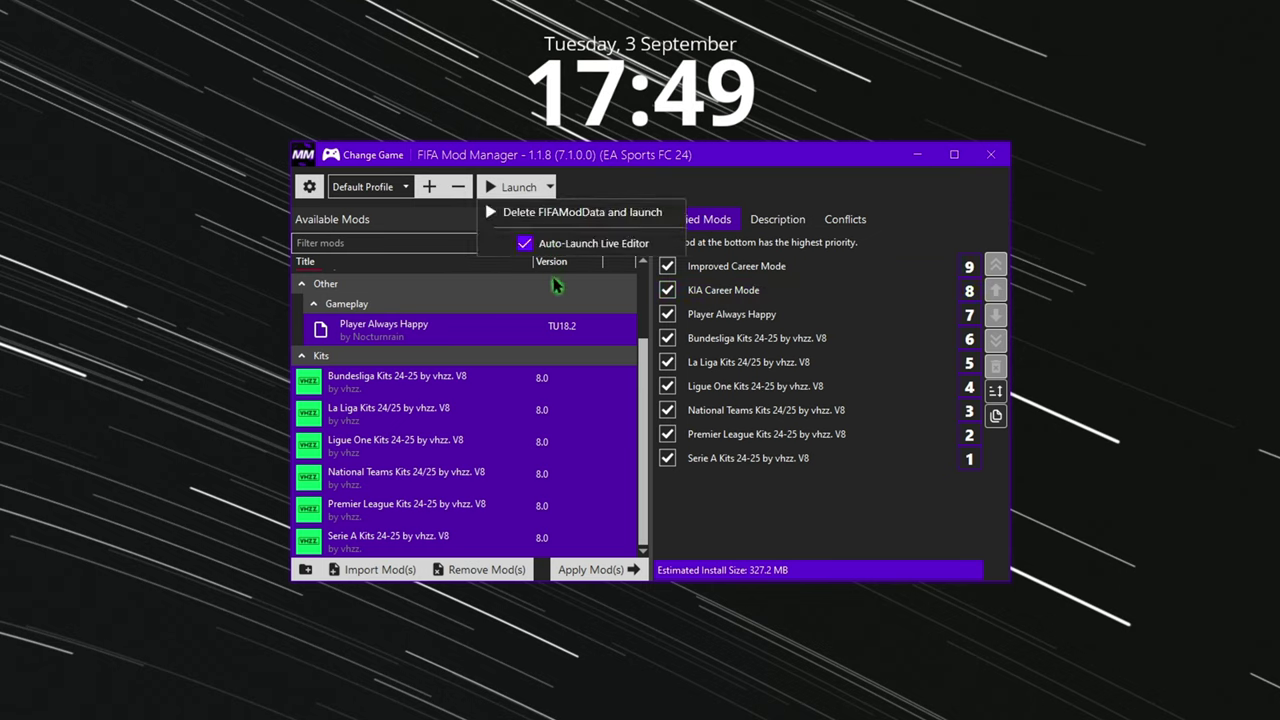
{"action": "left_click", "coordinate": [622, 212]}
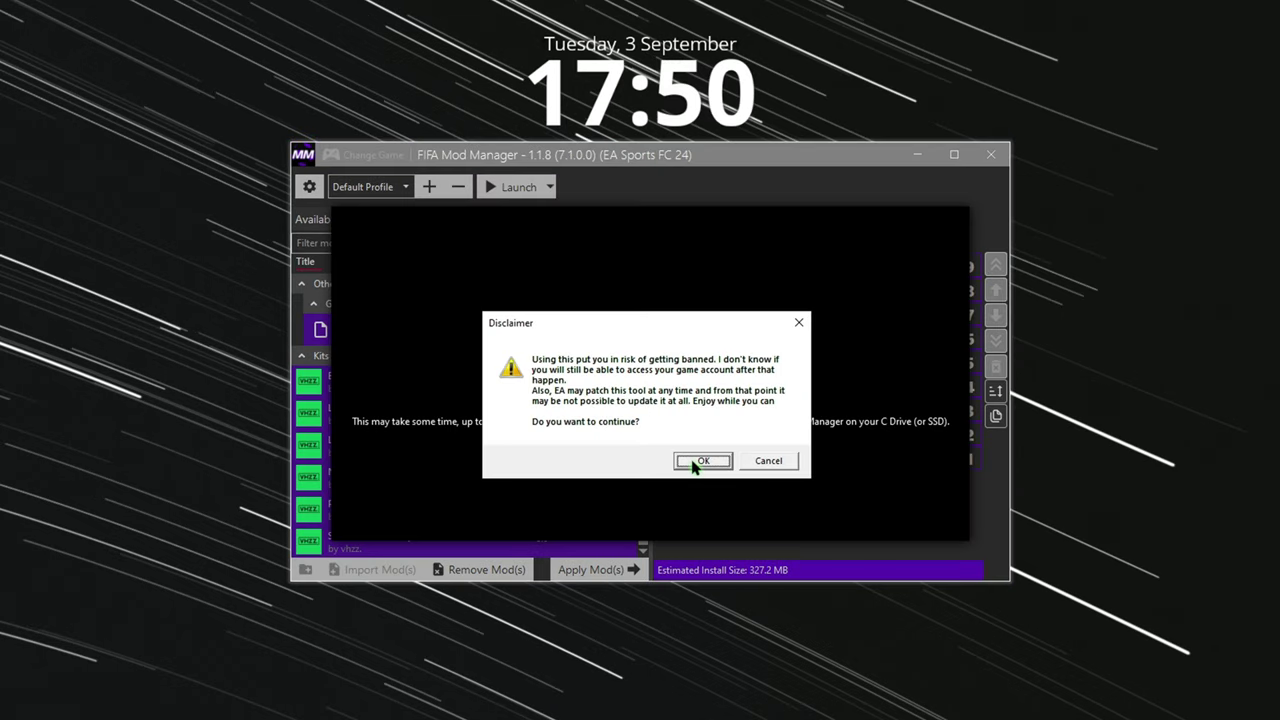
{"action": "left_click", "coordinate": [697, 459]}
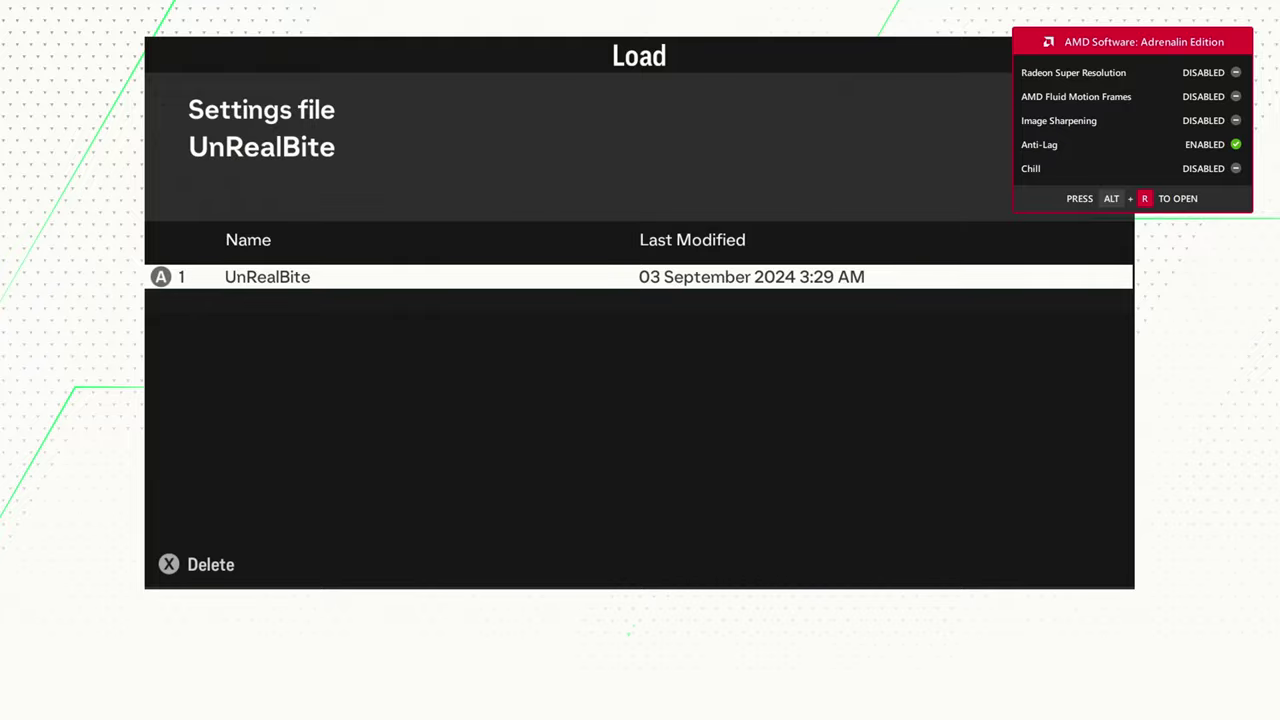
Load the saved settings file in FC 24 and continue past the welcome screen to the main menu
{"action": "key", "text": "Return"}
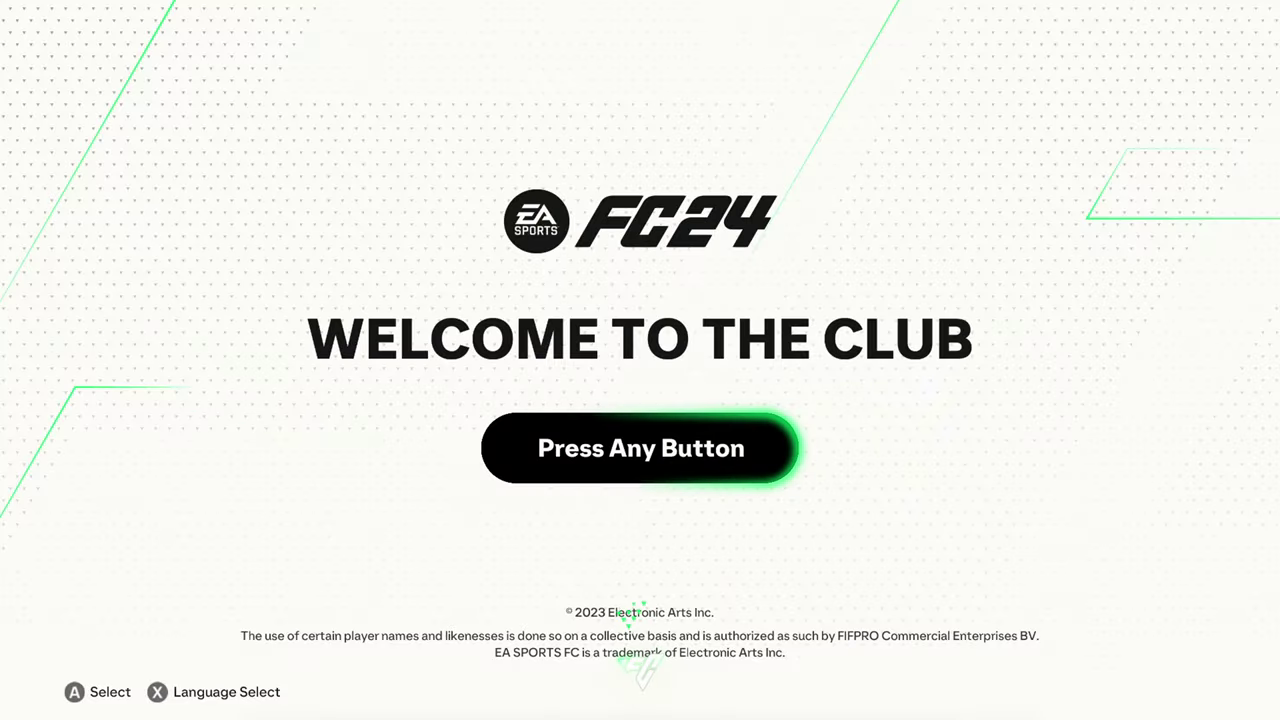
{"action": "key", "text": "Return"}
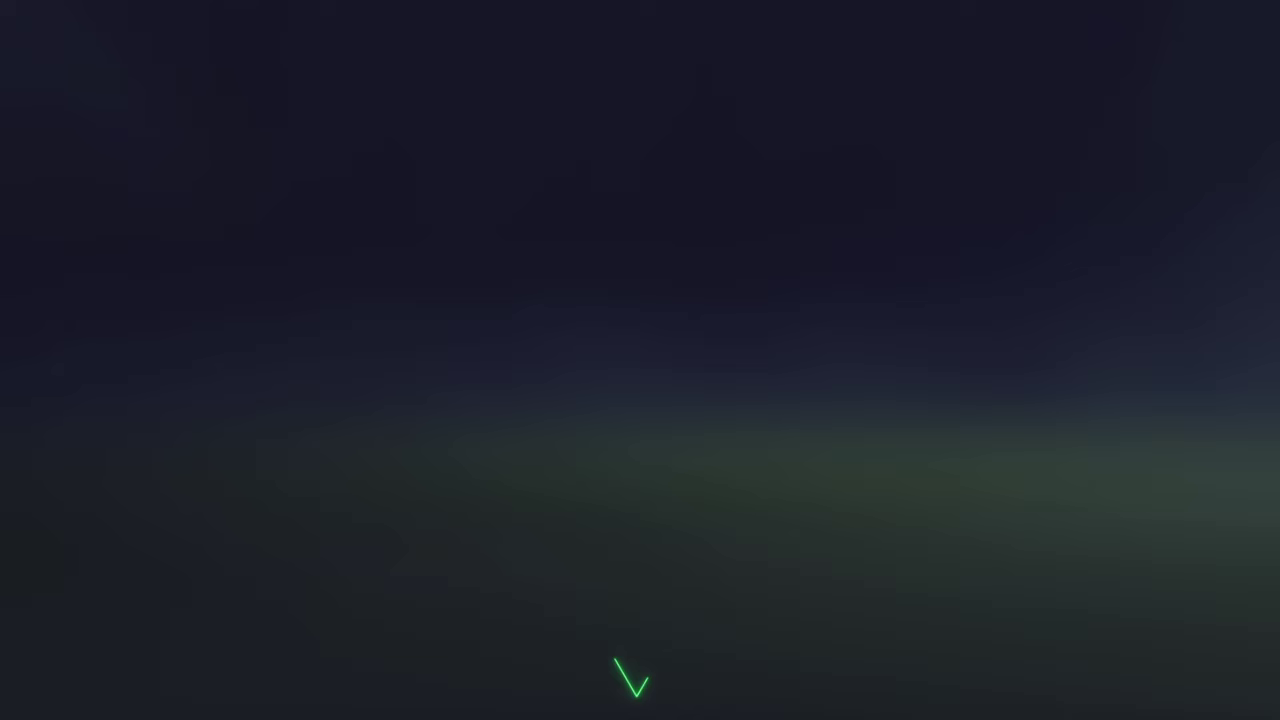
{"action": "key", "text": "Return"}
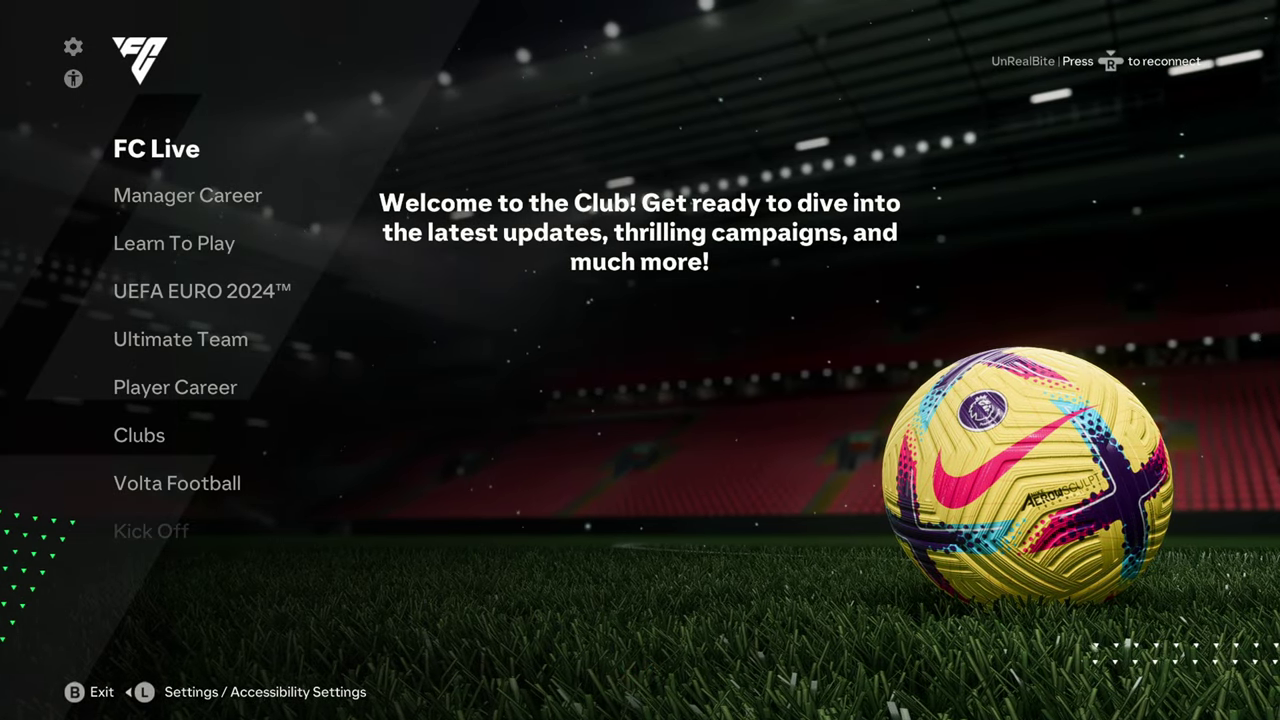
Hide the Live Editor overlay and load the first IMSGM mod BASE 4 brazil in OW squad file from the profile options
{"action": "key", "text": "F1"}
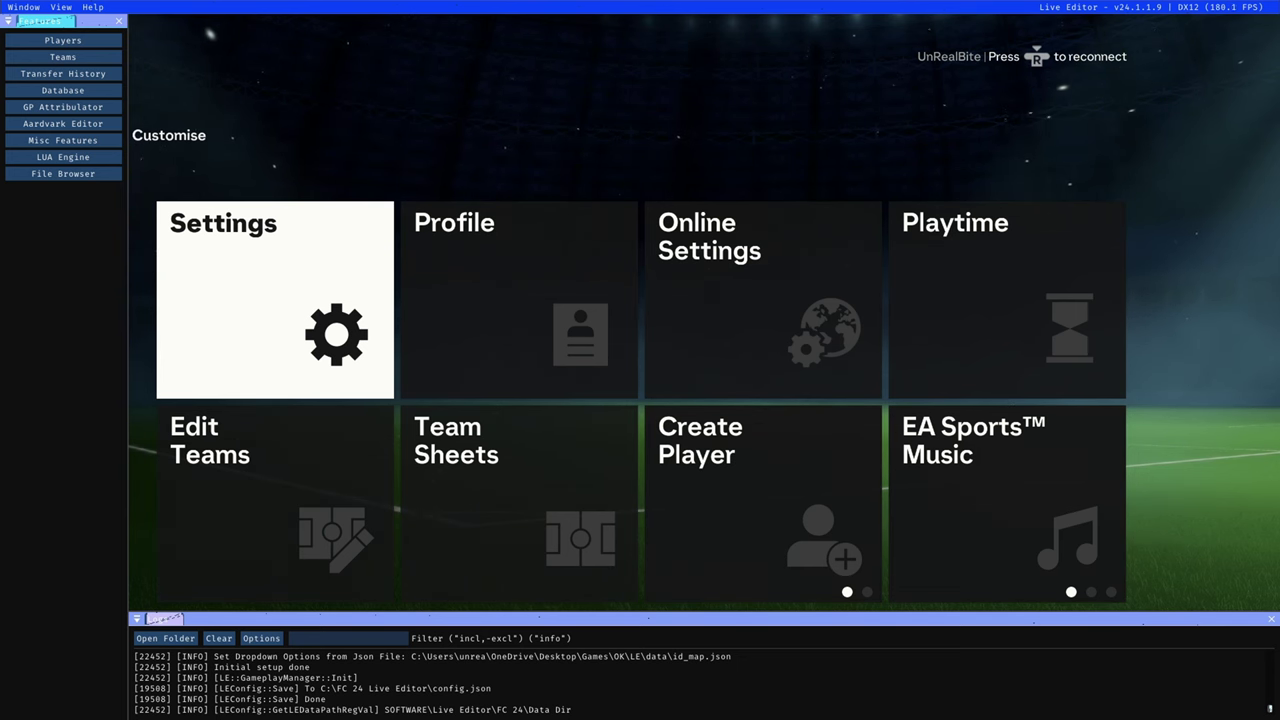
{"action": "key", "text": "Insert"}
{"action": "key", "text": "Right"}
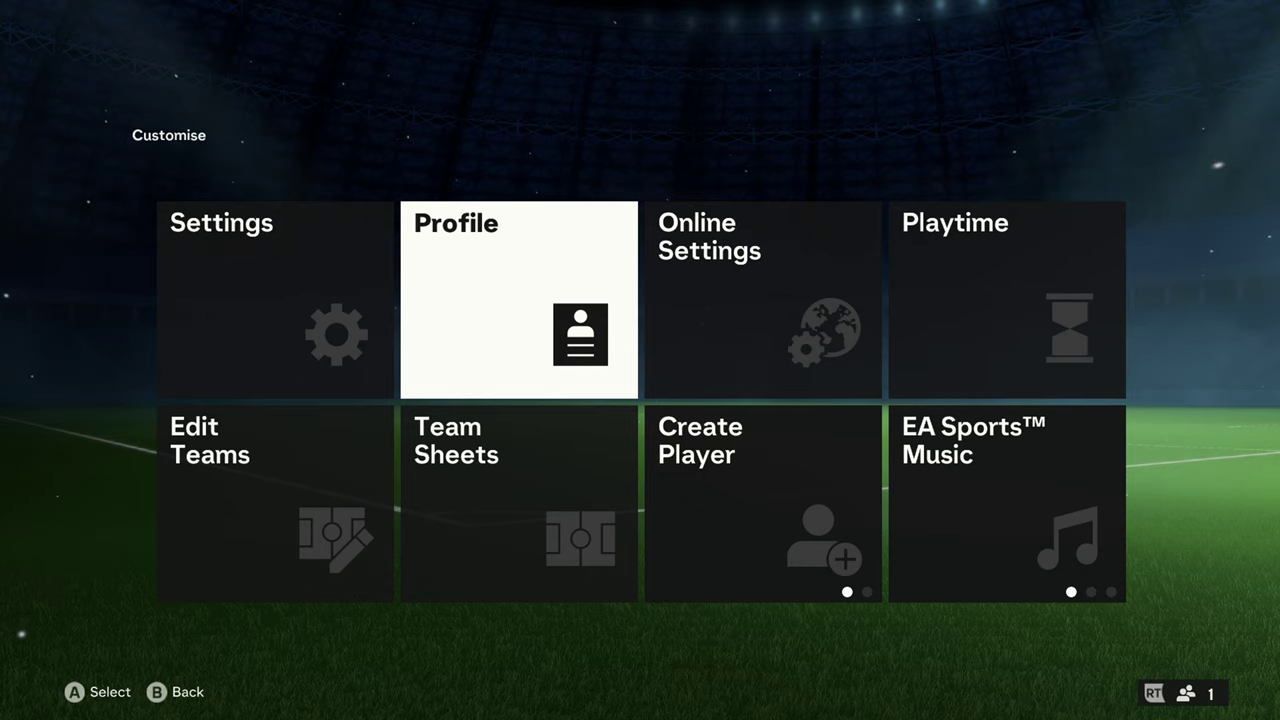
{"action": "key", "text": "Return"}
{"action": "key", "text": "Right"}
{"action": "key", "text": "Return"}
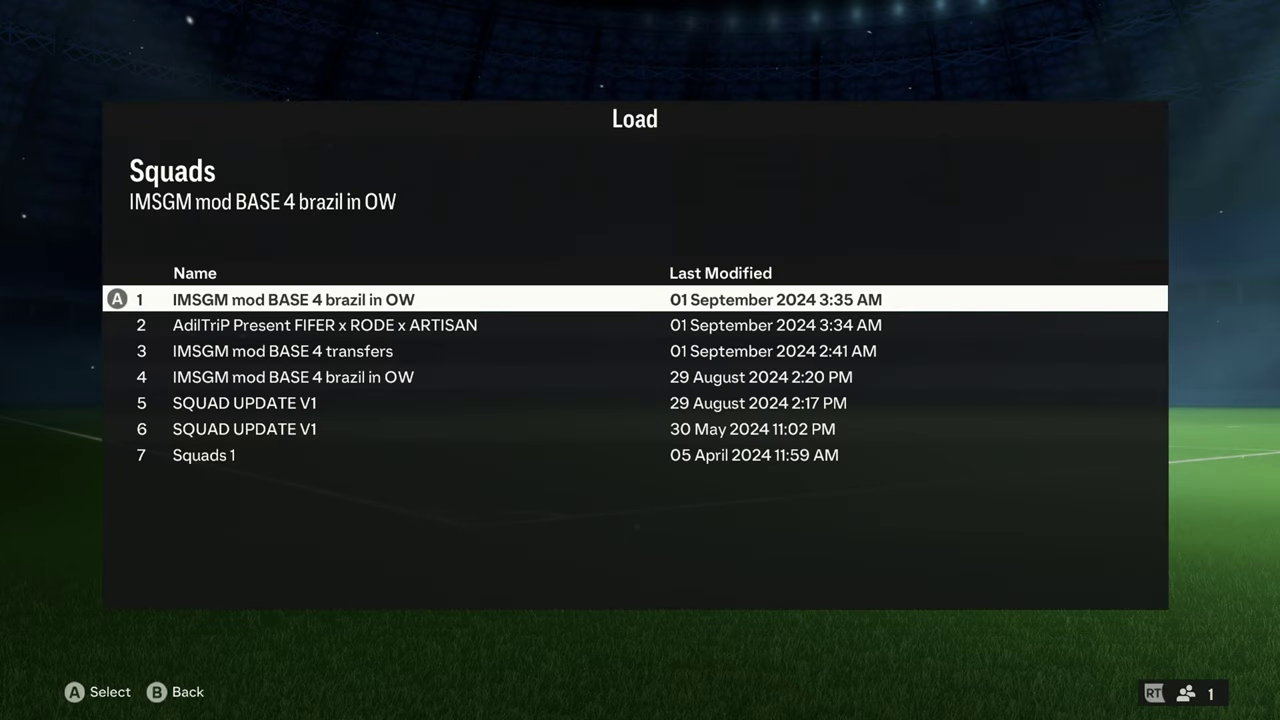
{"action": "key", "text": "Return"}
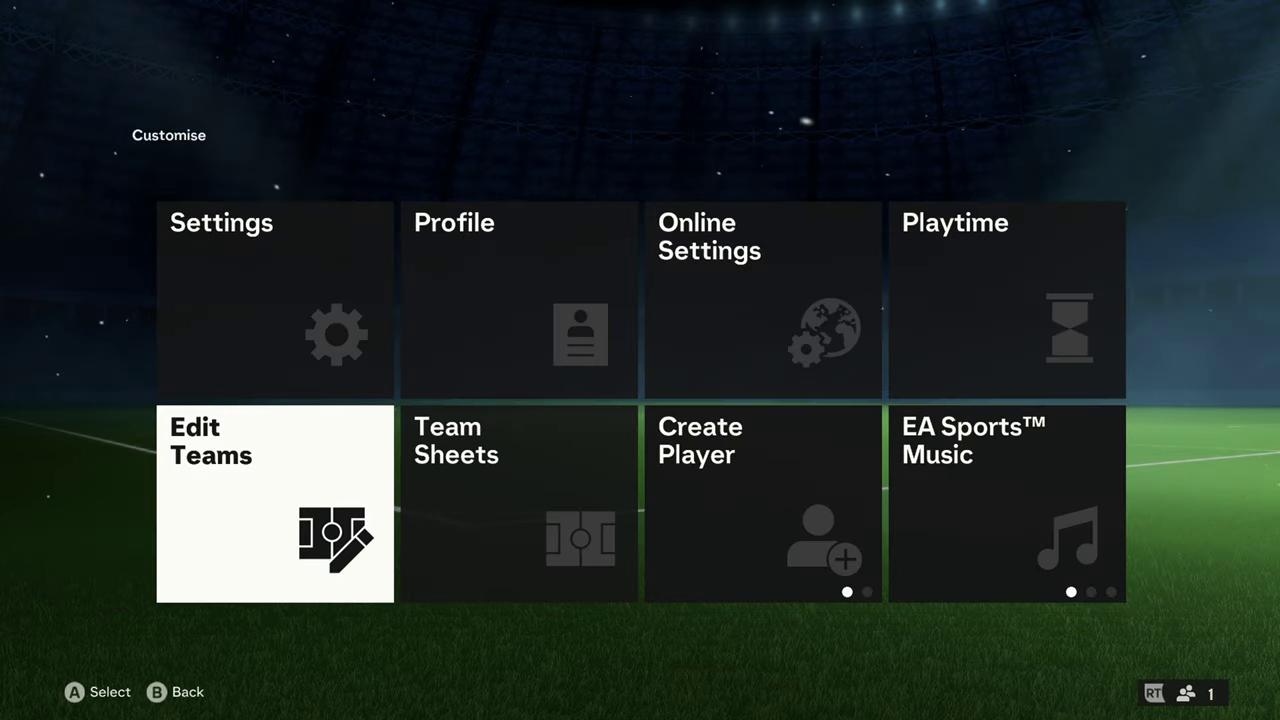
Open the team sheets under Edit Teams and bring up Real Madrid's squad
{"action": "key", "text": "Return"}
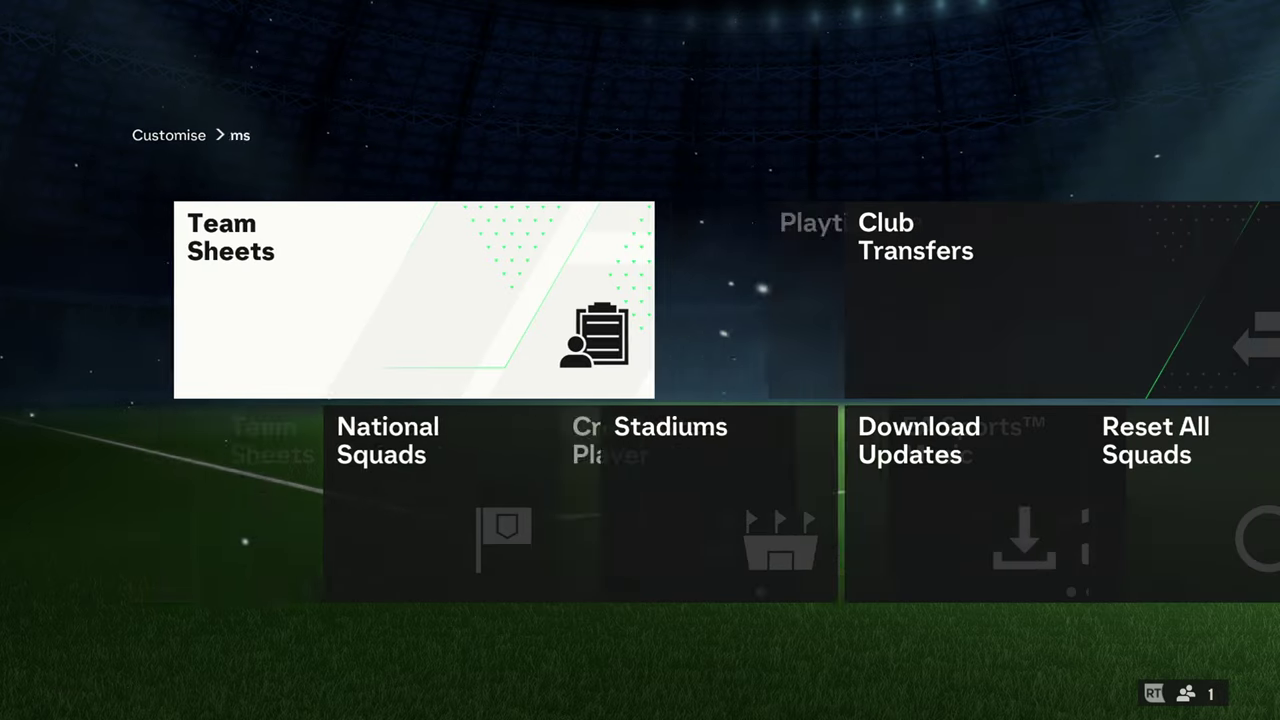
{"action": "key", "text": "Return"}
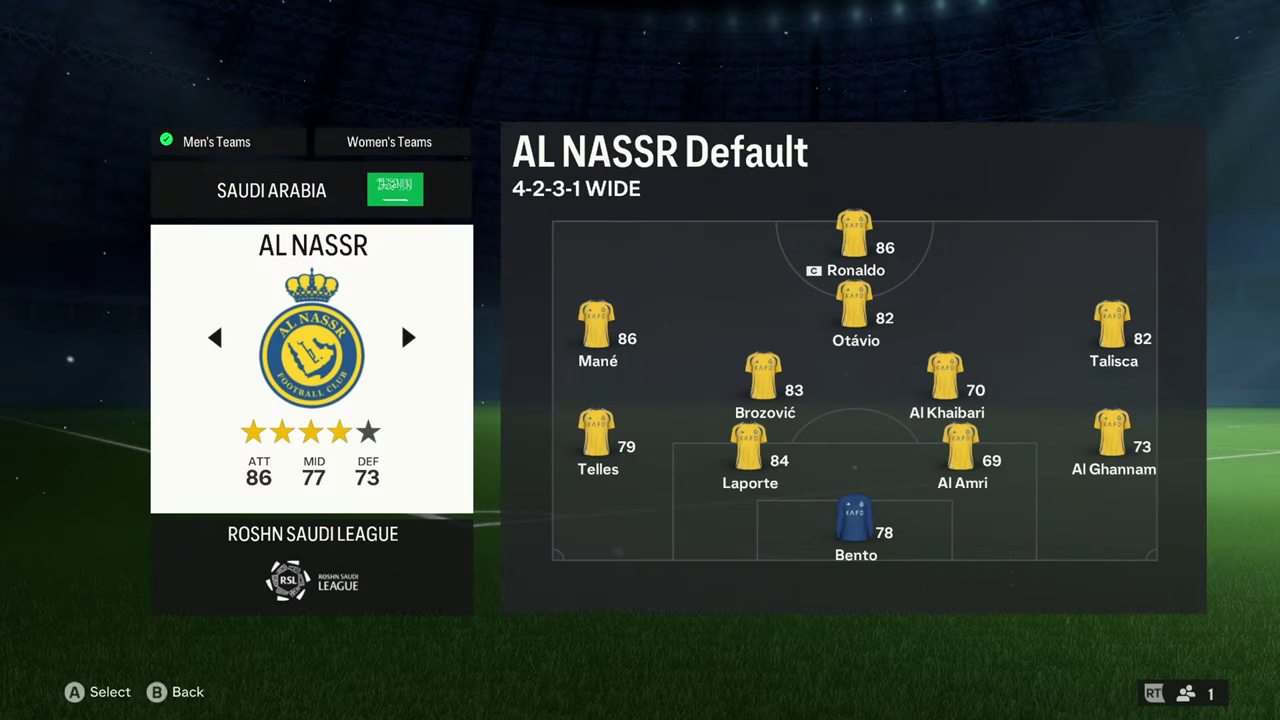
{"action": "key", "text": "Up"}
{"action": "key", "text": "Down"}
{"action": "key", "text": "Up"}
{"action": "key", "text": "Left"}
{"action": "key", "text": "Right"}
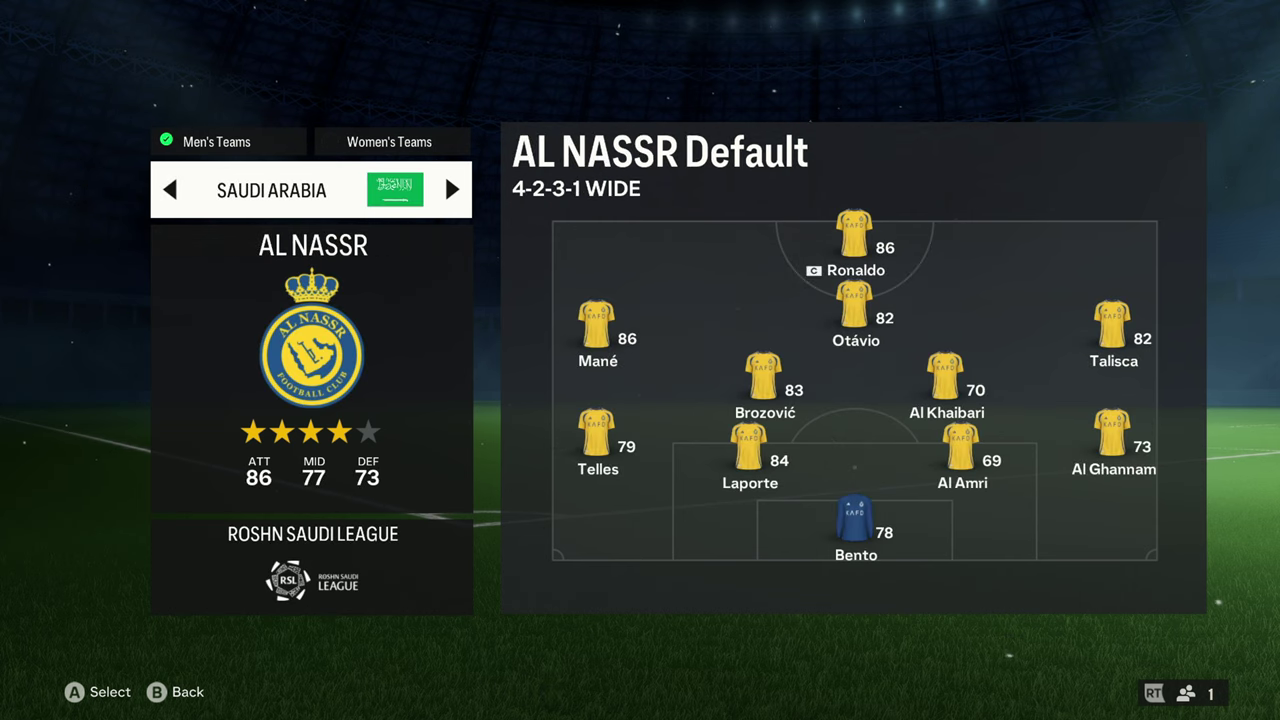
{"action": "key", "text": "Right"}
{"action": "key", "text": "Down"}
{"action": "key", "text": "Right"}
{"action": "key", "text": "Up"}
{"action": "key", "text": "Right"}
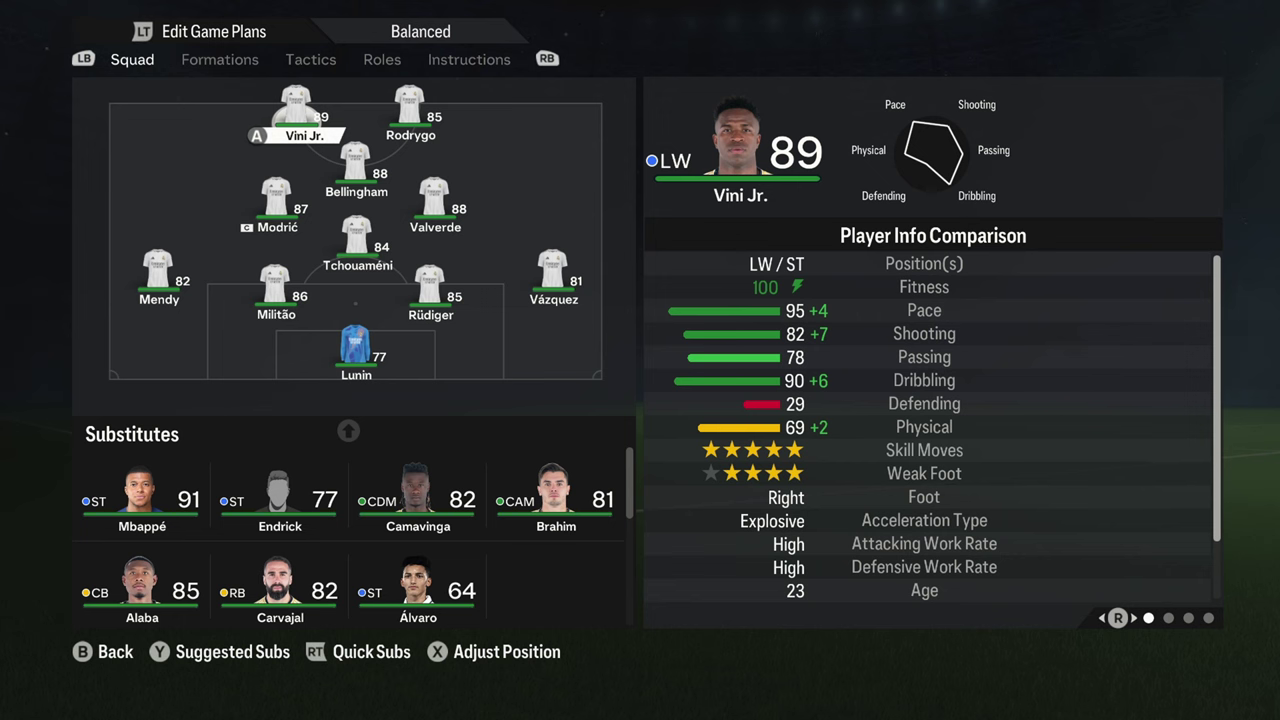
Examine Real Madrid's starting lineup and substitutes for the updated transfers, ratings and kits
{"action": "key", "text": "Down"}
{"action": "key", "text": "Down"}
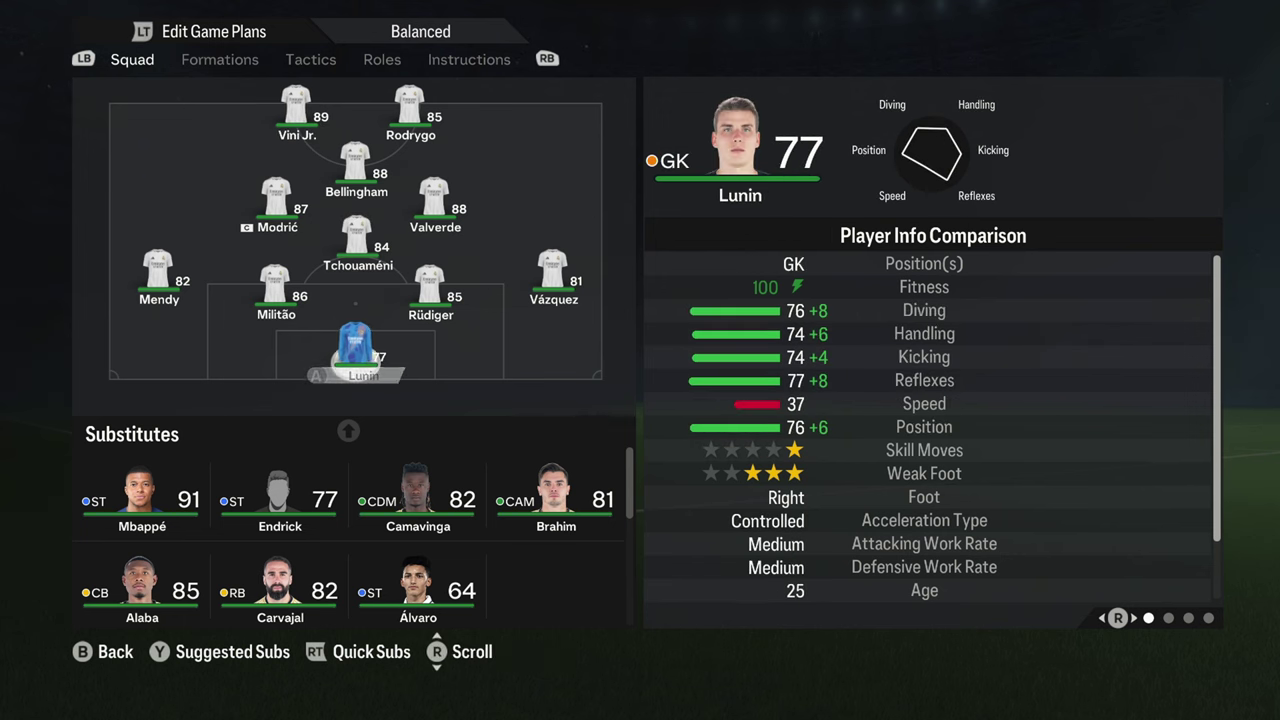
{"action": "key", "text": "Down"}
{"action": "key", "text": "Up"}
{"action": "key", "text": "Right"}
{"action": "key", "text": "Down"}
{"action": "key", "text": "Down"}
{"action": "key", "text": "Down"}
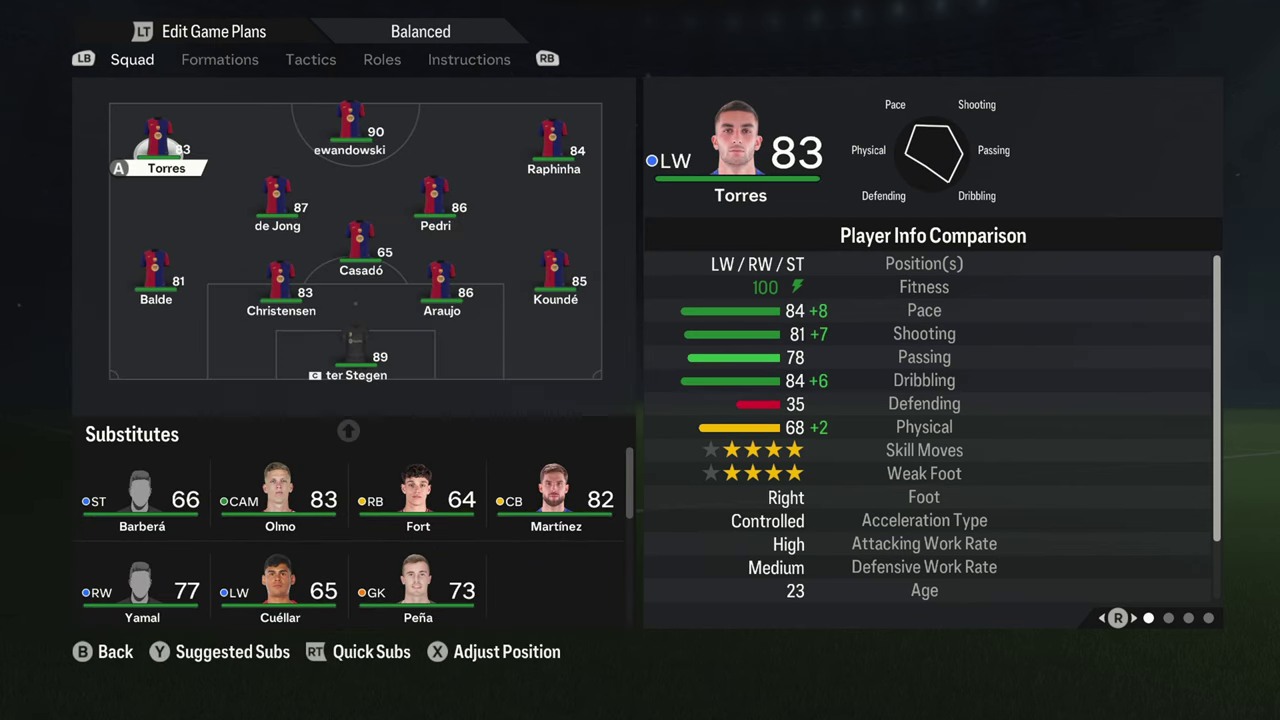
Examine Barcelona's starting lineup, substitutes and reserves, including Yamal, Olmo and Koundé
{"action": "key", "text": "Down"}
{"action": "key", "text": "Down"}
{"action": "key", "text": "Down"}
{"action": "key", "text": "Down"}
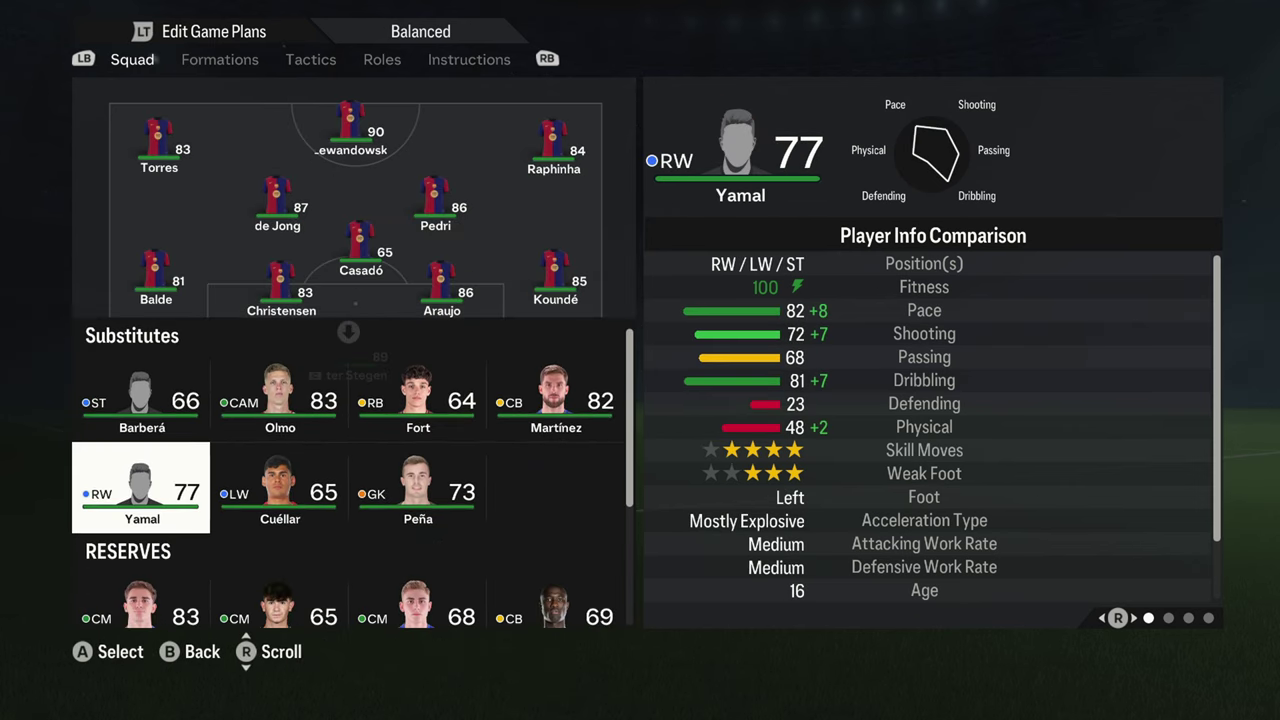
{"action": "key", "text": "Up"}
{"action": "key", "text": "Right"}
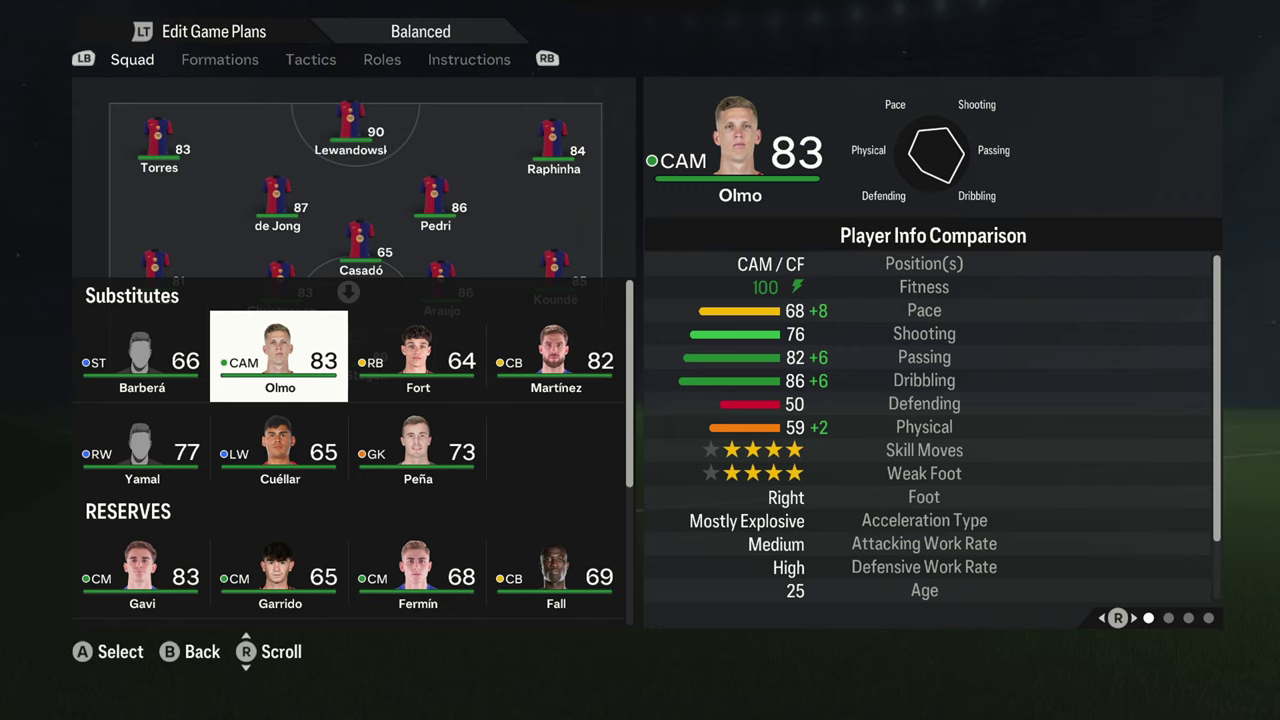
{"action": "key", "text": "Down"}
{"action": "key", "text": "Down"}
{"action": "key", "text": "Up"}
{"action": "key", "text": "Up"}
{"action": "key", "text": "Up"}
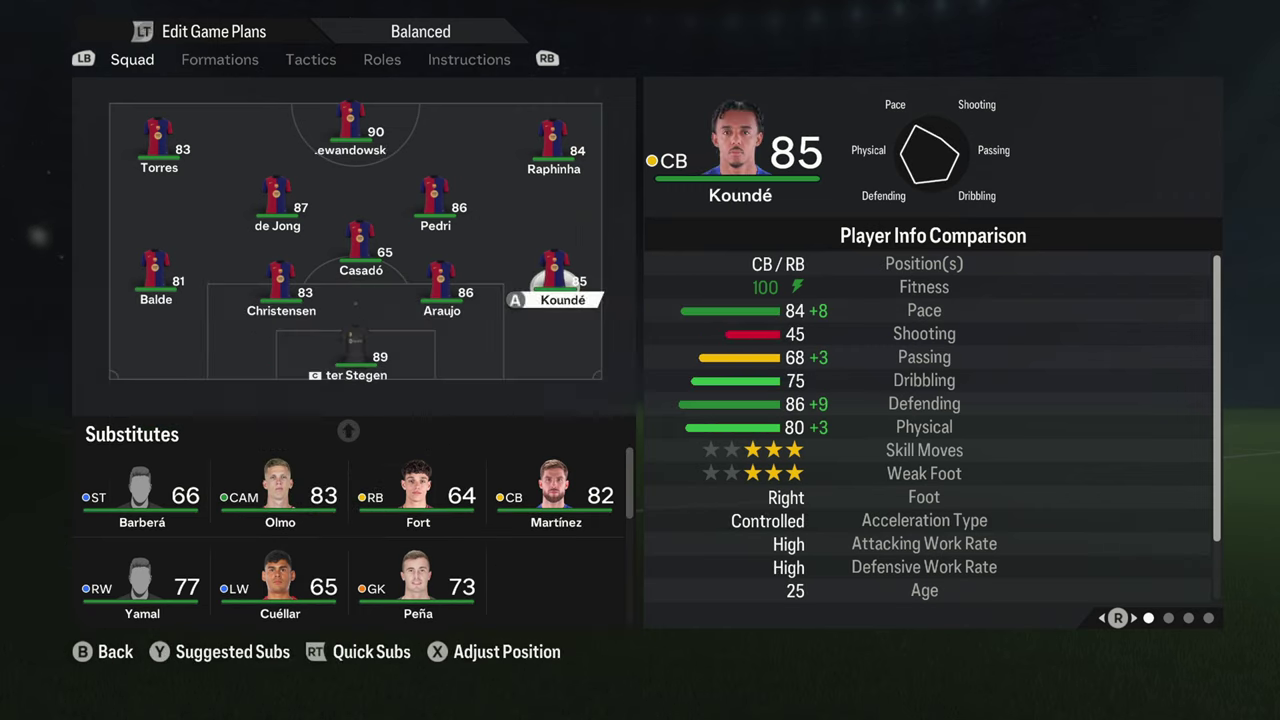
{"action": "key", "text": "Up"}
{"action": "key", "text": "Left"}
{"action": "key", "text": "Left"}
{"action": "key", "text": "Down"}
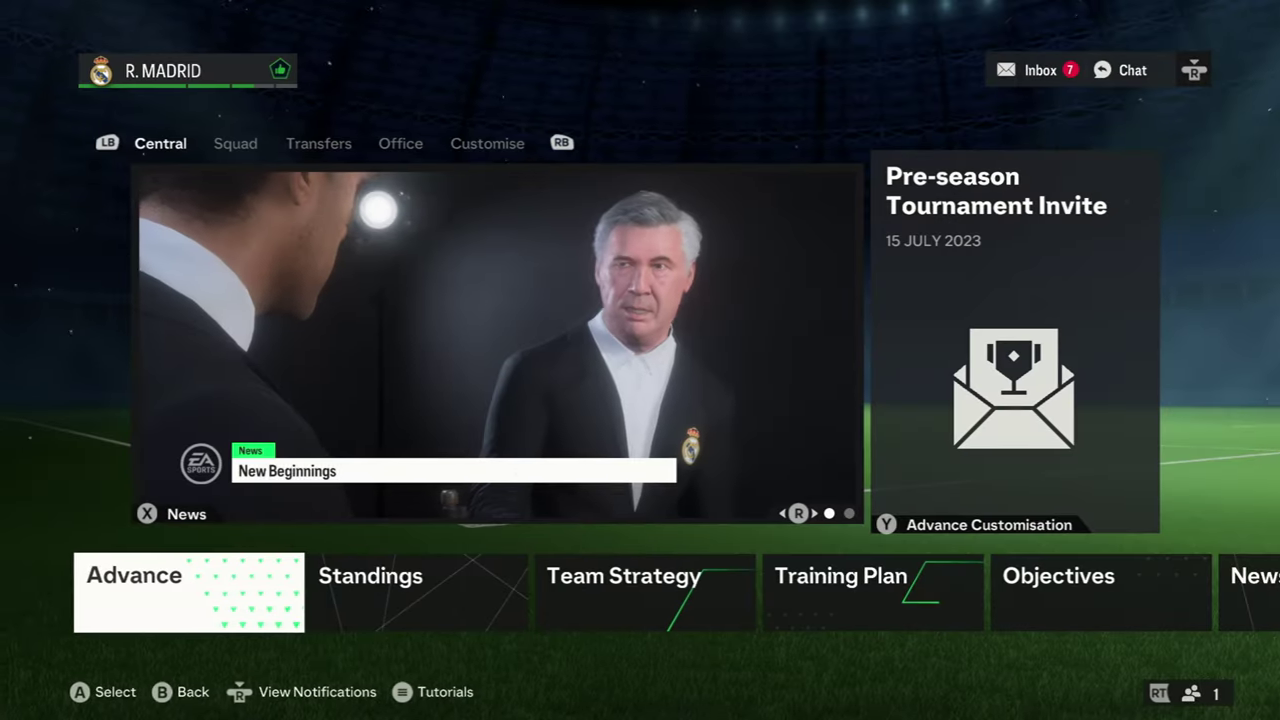
Check the lineup in Team Management of the Real Madrid manager career and return to the squad overview
{"action": "key", "text": "e"}
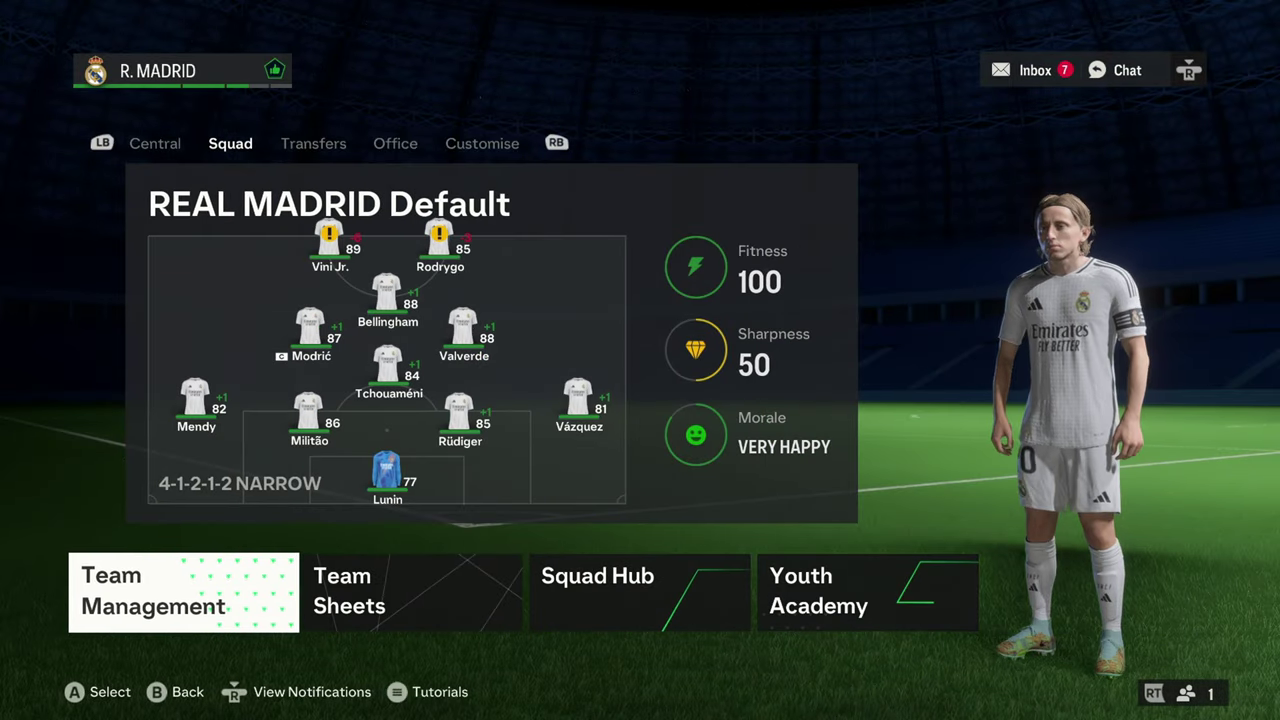
{"action": "key", "text": "Return"}
{"action": "key", "text": "Up"}
{"action": "key", "text": "Up"}
{"action": "key", "text": "Down"}
{"action": "key", "text": "Down"}
{"action": "key", "text": "Escape"}
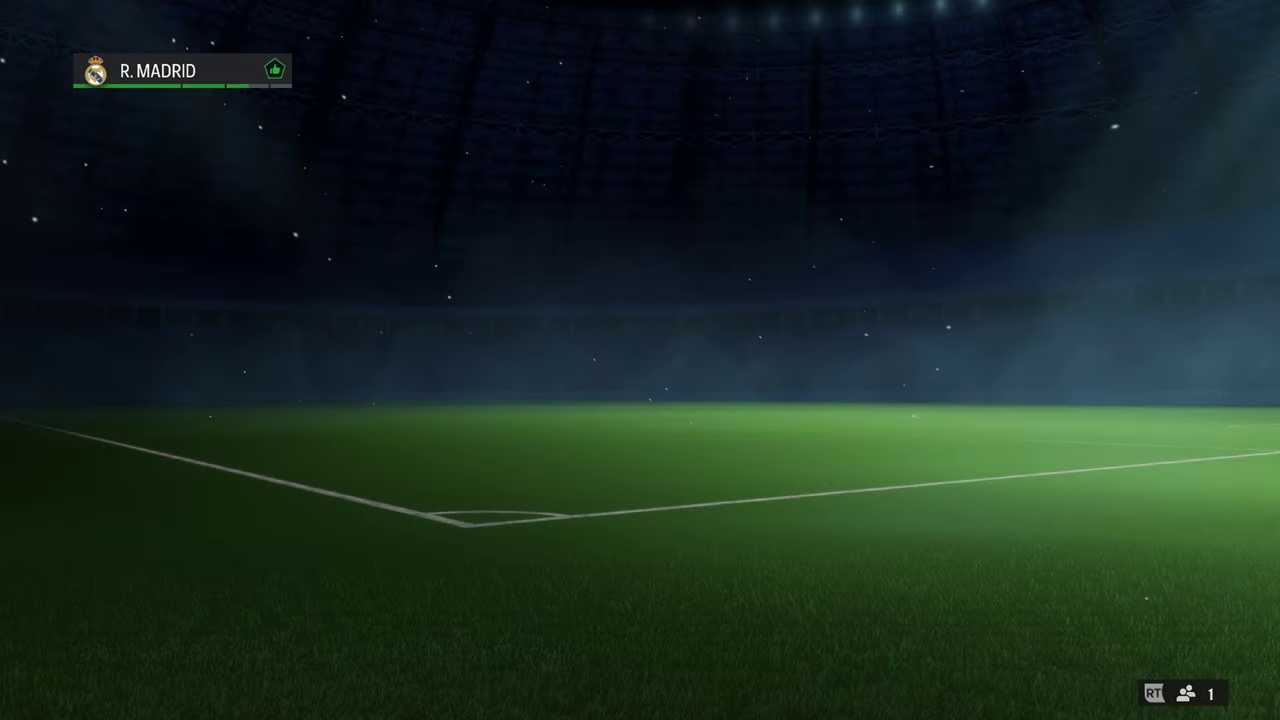
Open the Squad Hub and sort the players by overall rating, highest first
{"action": "key", "text": "Right"}
{"action": "key", "text": "Right"}
{"action": "key", "text": "Return"}
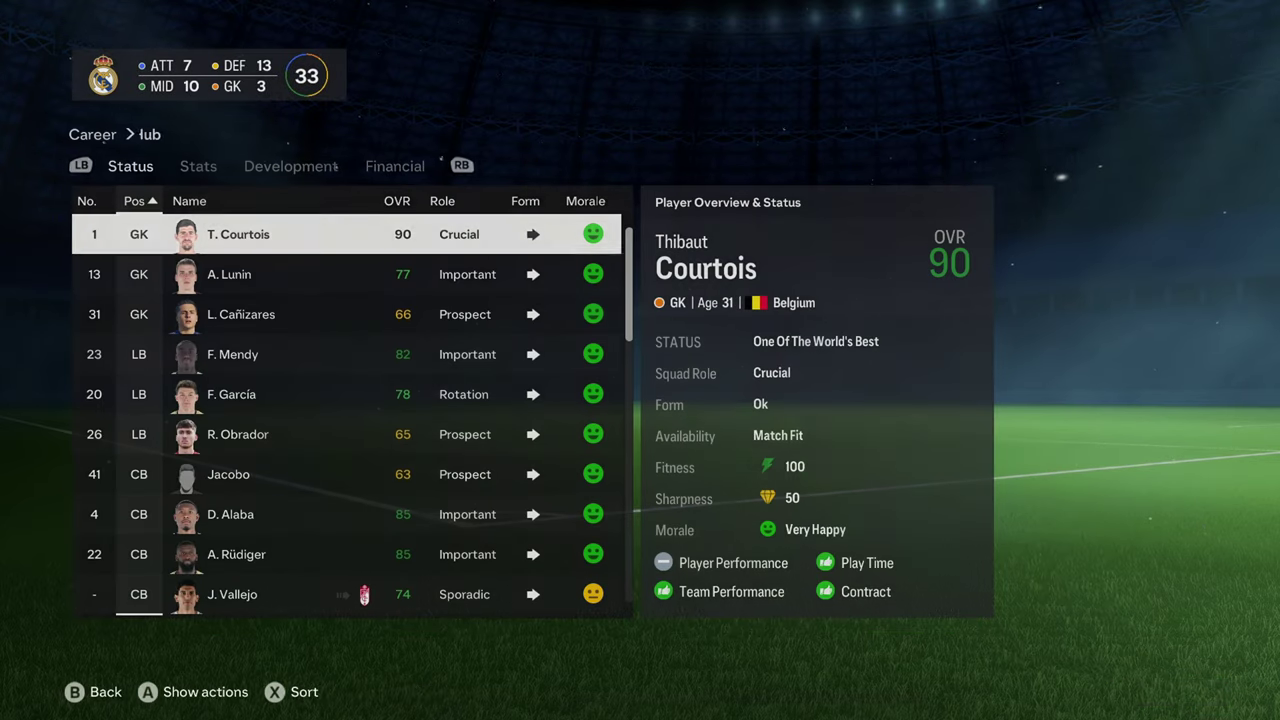
{"action": "key", "text": "Down"}
{"action": "key", "text": "Down"}
{"action": "key", "text": "Down"}
{"action": "key", "text": "space"}
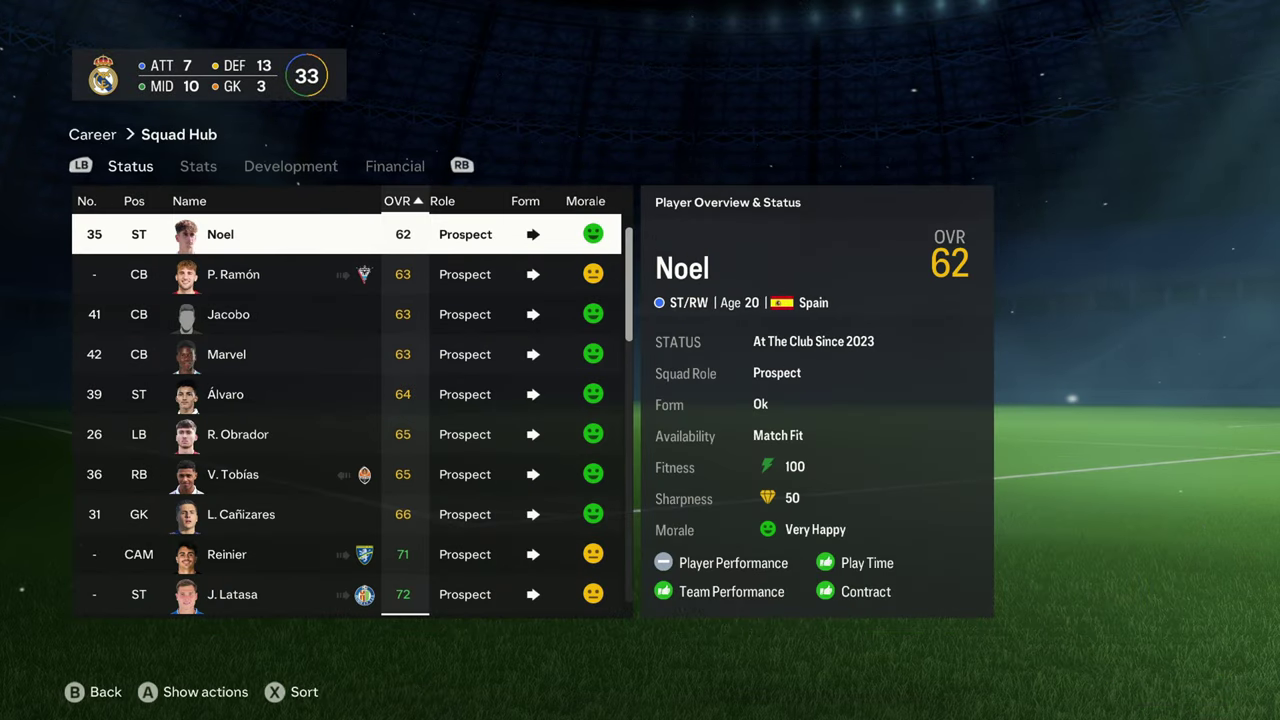
{"action": "key", "text": "space"}
Review the top-rated players' roles and morale, and re-sort the Squad Hub by position to inspect Endrick
{"action": "key", "text": "Down"}
{"action": "key", "text": "Down"}
{"action": "key", "text": "Down"}
{"action": "key", "text": "Down"}
{"action": "key", "text": "Down"}
{"action": "key", "text": "Down"}
{"action": "key", "text": "Down"}
{"action": "key", "text": "Down"}
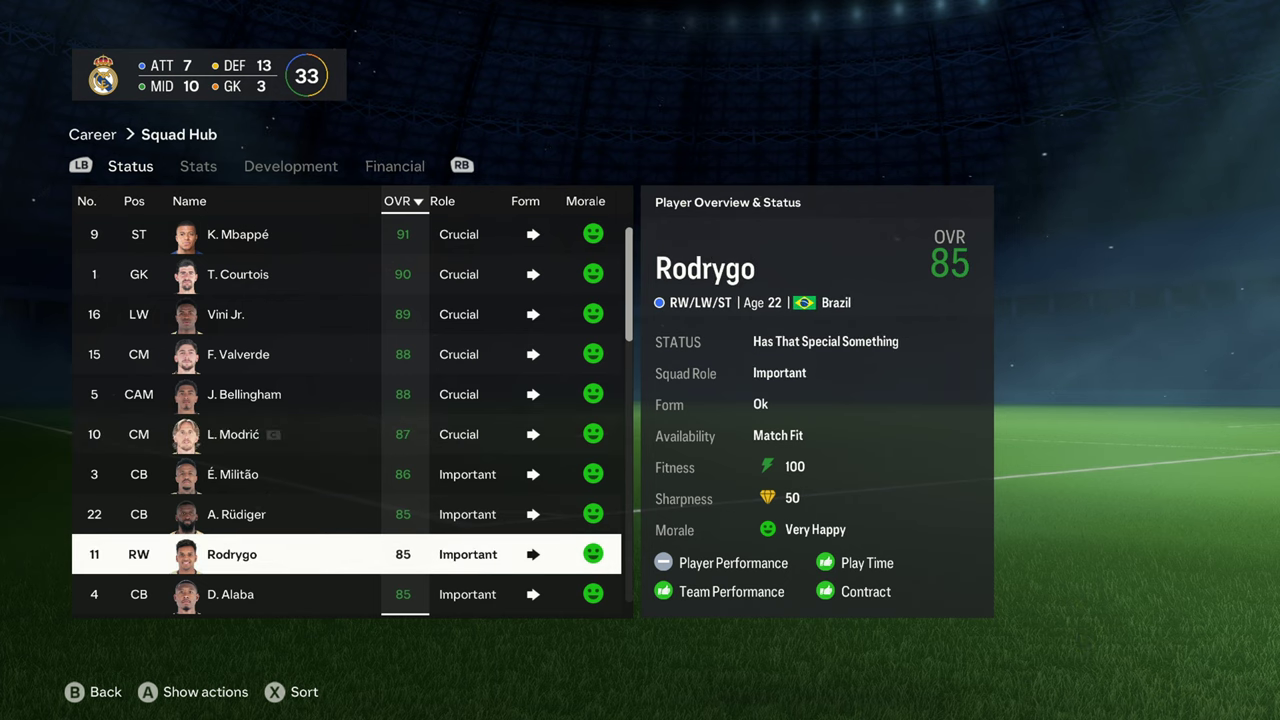
{"action": "key", "text": "space"}
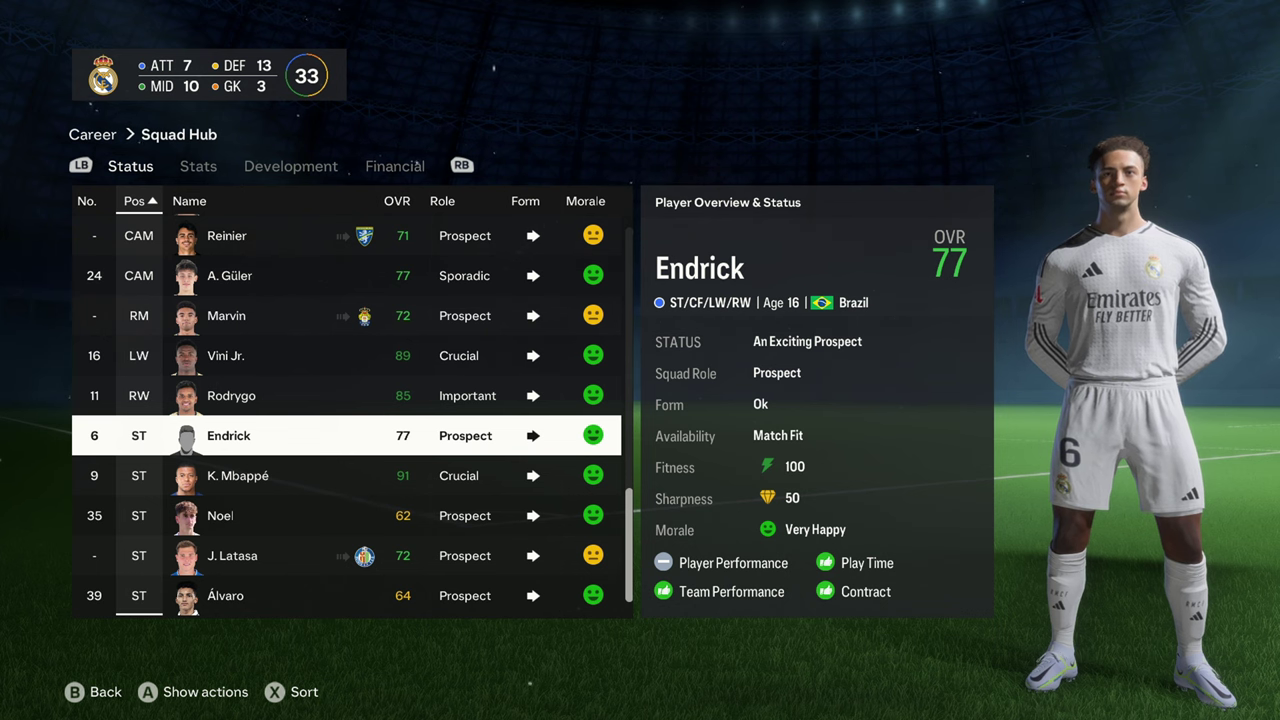
Leave the Squad Hub and look over the career's Squad and Transfers sections
{"action": "key", "text": "Escape"}
{"action": "key", "text": "Right"}
{"action": "key", "text": "Right"}
{"action": "key", "text": "Right"}
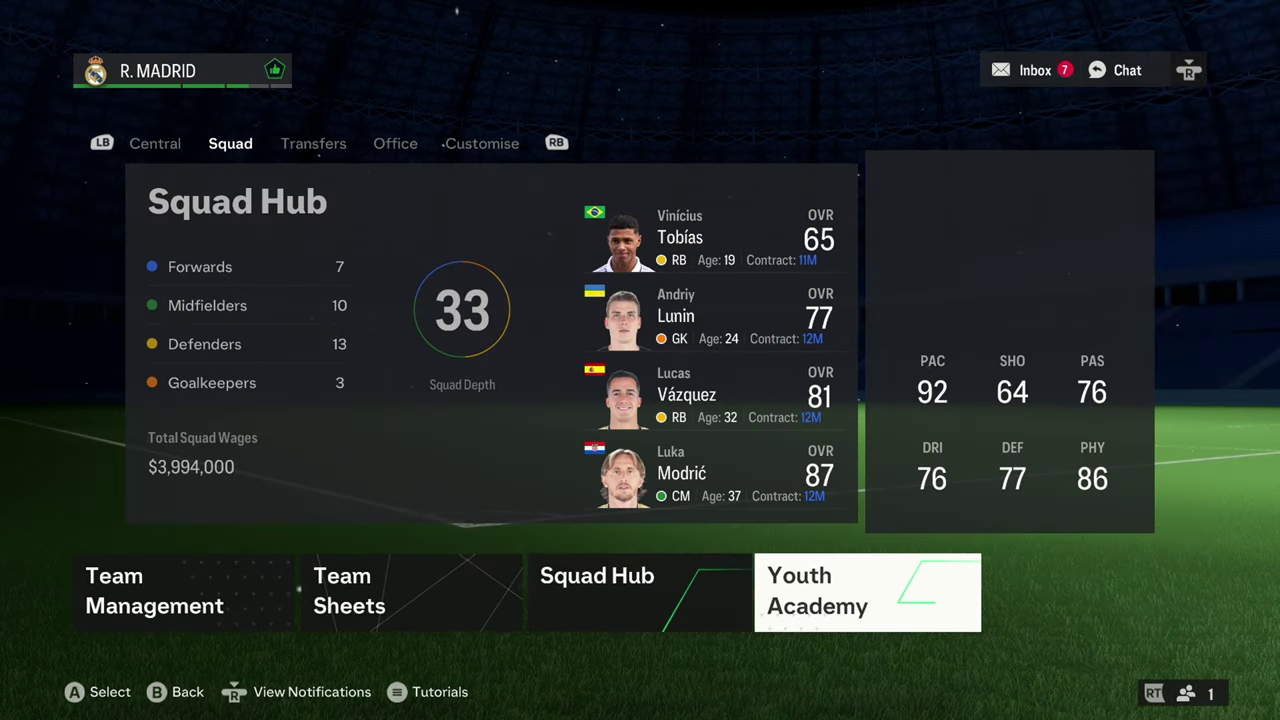
{"action": "key", "text": "Left"}
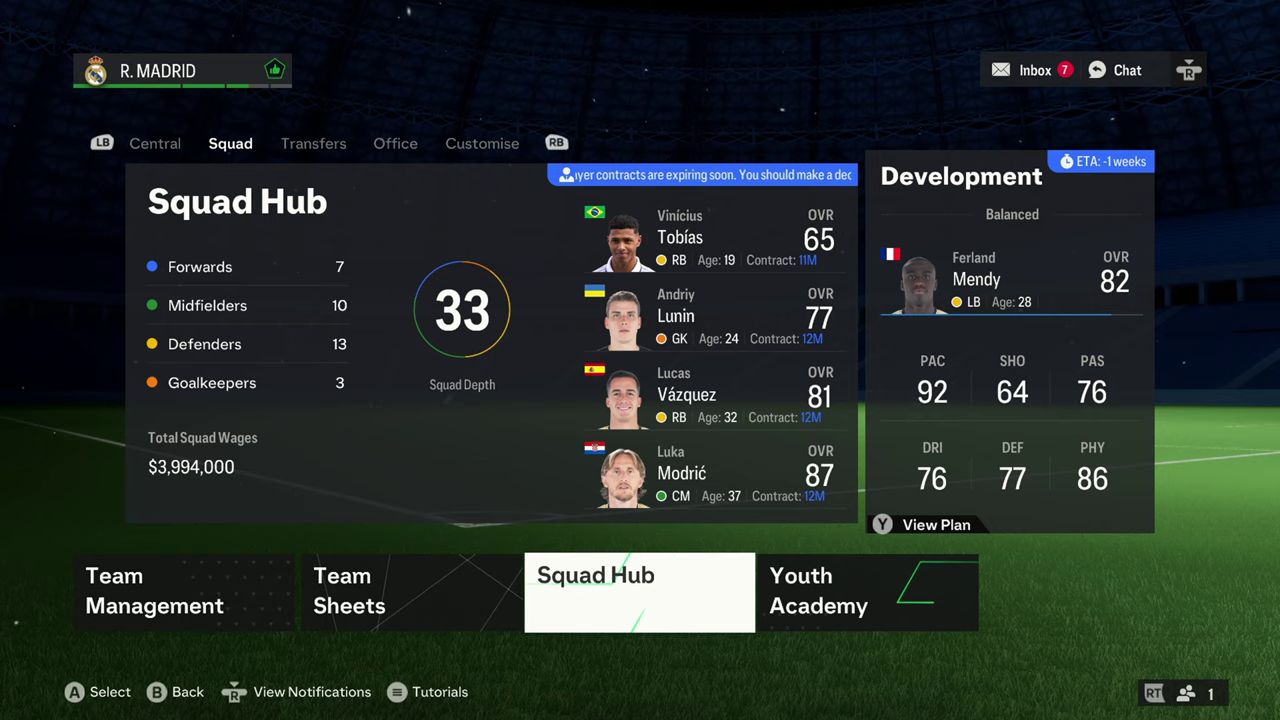
{"action": "key", "text": "Left"}
{"action": "key", "text": "e"}
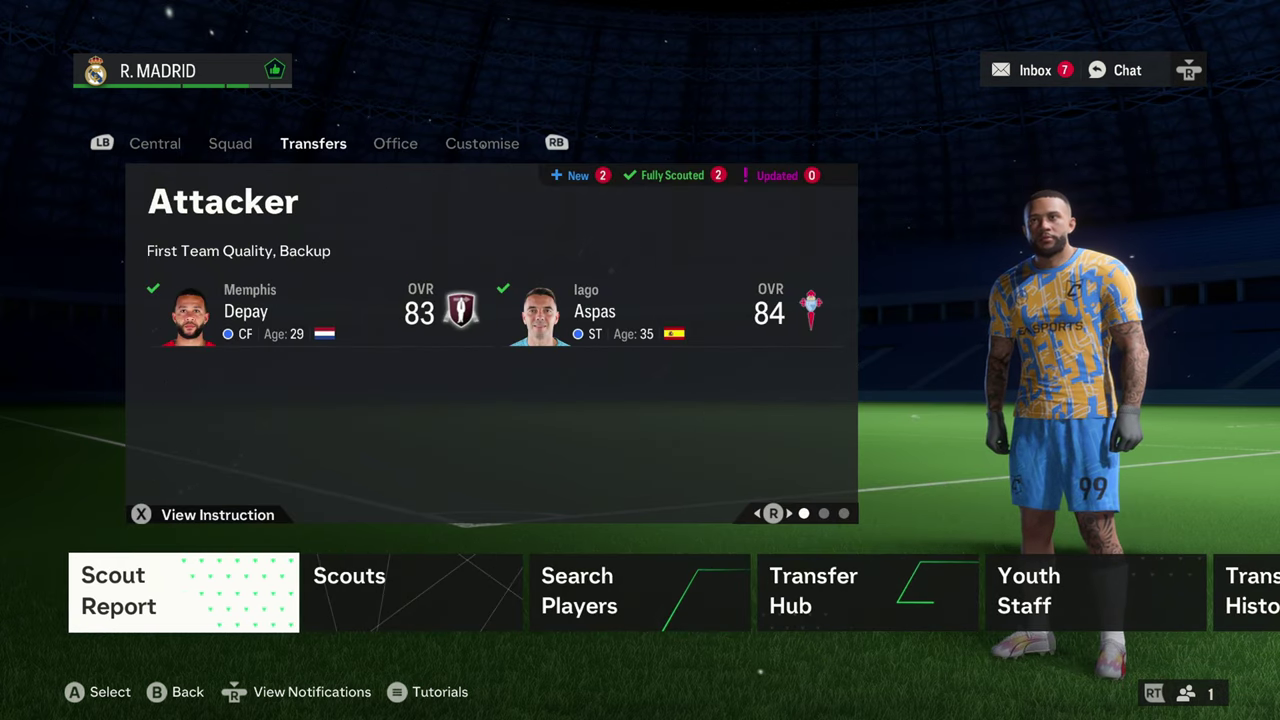
{"action": "key", "text": "Right"}
{"action": "key", "text": "q"}
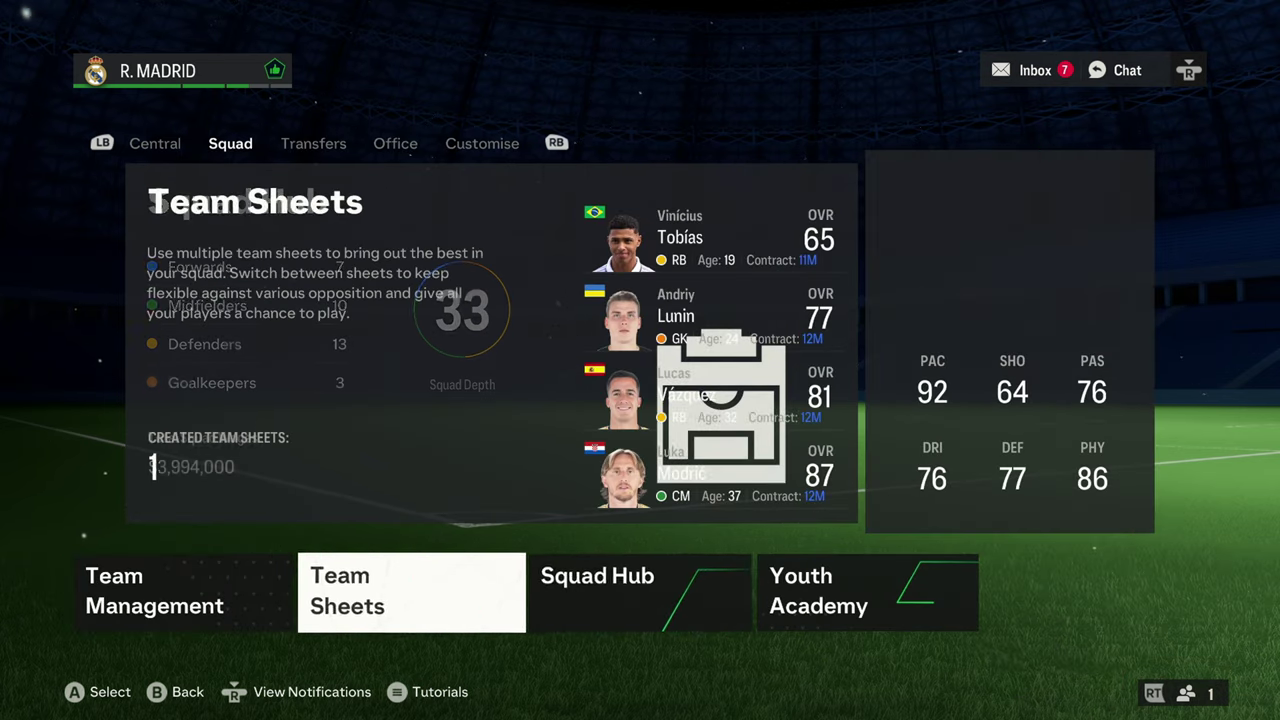
Reopen the Squad Hub and sort the players by morale in descending order
{"action": "key", "text": "Right"}
{"action": "key", "text": "Return"}
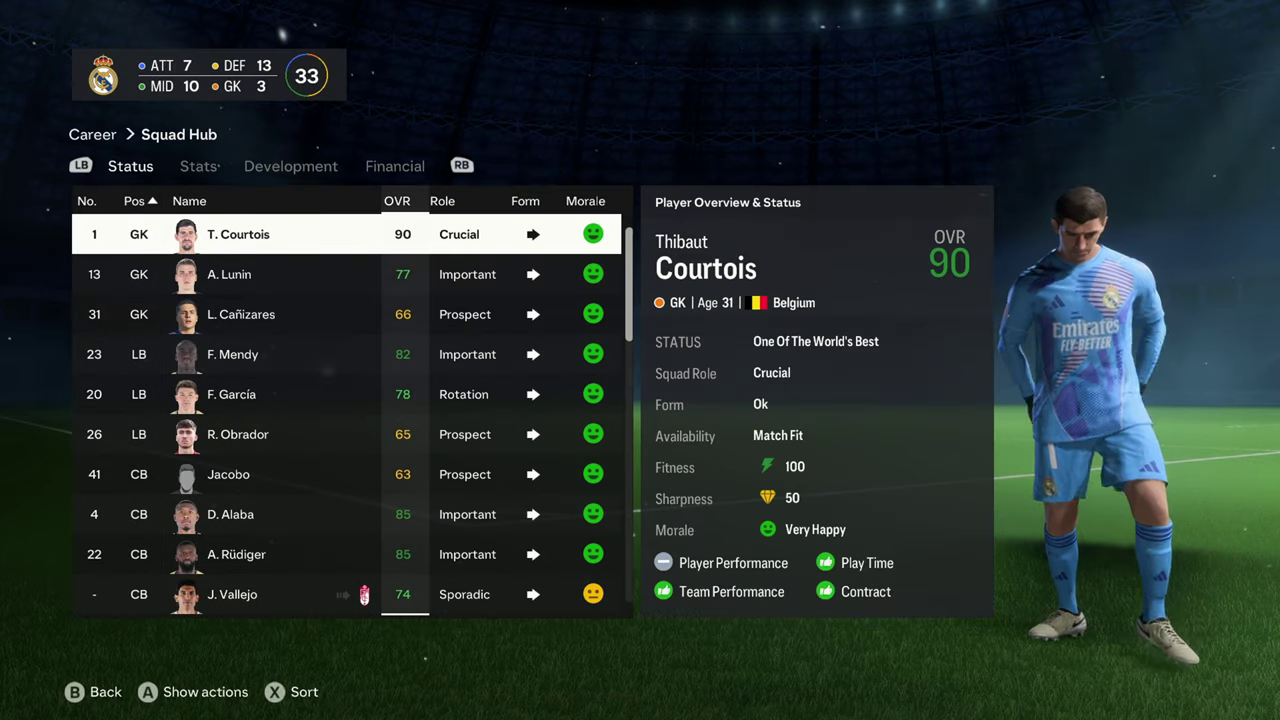
{"action": "key", "text": "x"}
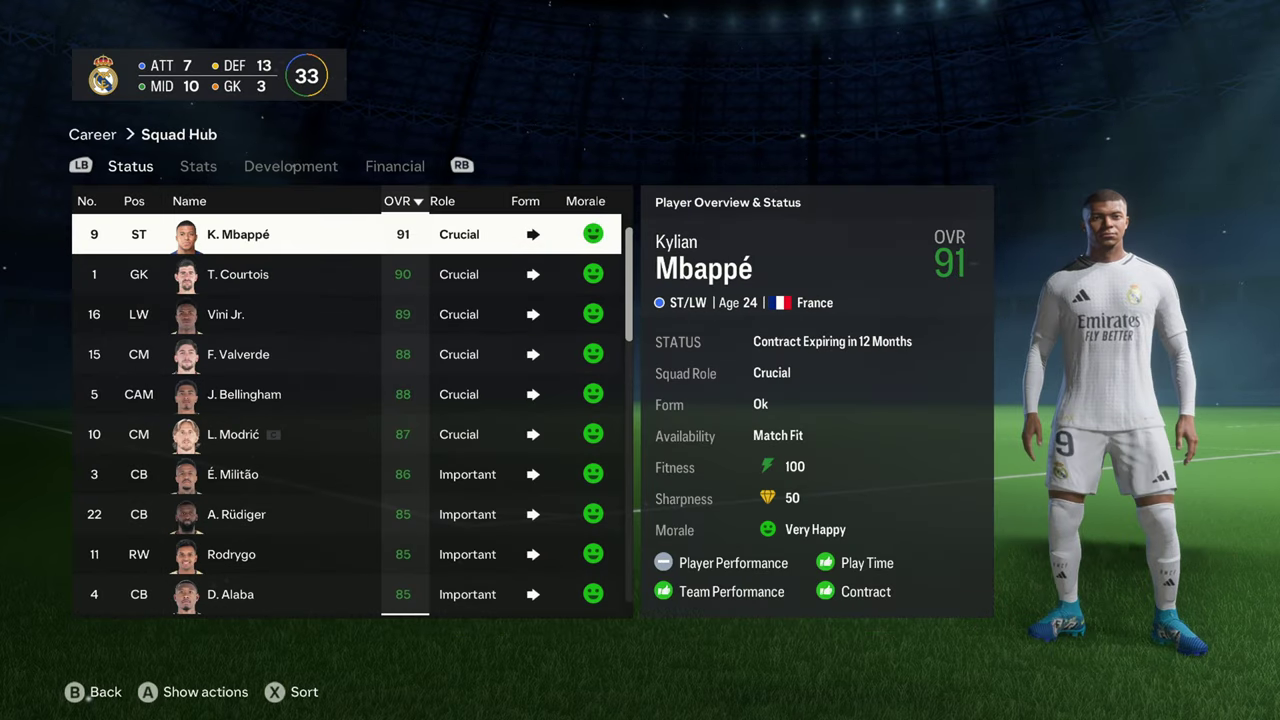
{"action": "key", "text": "Down"}
{"action": "key", "text": "x"}
{"action": "key", "text": "x"}
{"action": "key", "text": "x"}
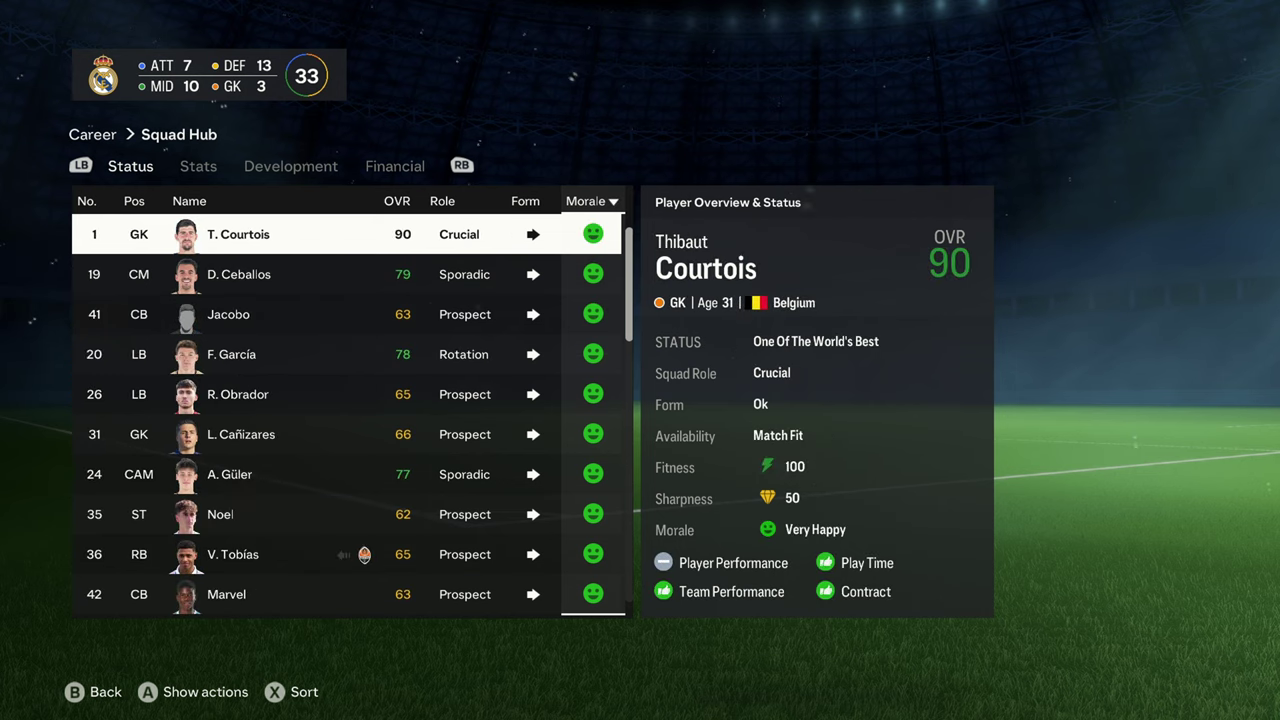
Compare the growth development plans offered for Dani Ceballos, from *King of the midfield to Box to Box
{"action": "key", "text": "Down"}
{"action": "key", "text": "Down"}
{"action": "key", "text": "Down"}
{"action": "key", "text": "Down"}
{"action": "key", "text": "Down"}
{"action": "key", "text": "Down"}
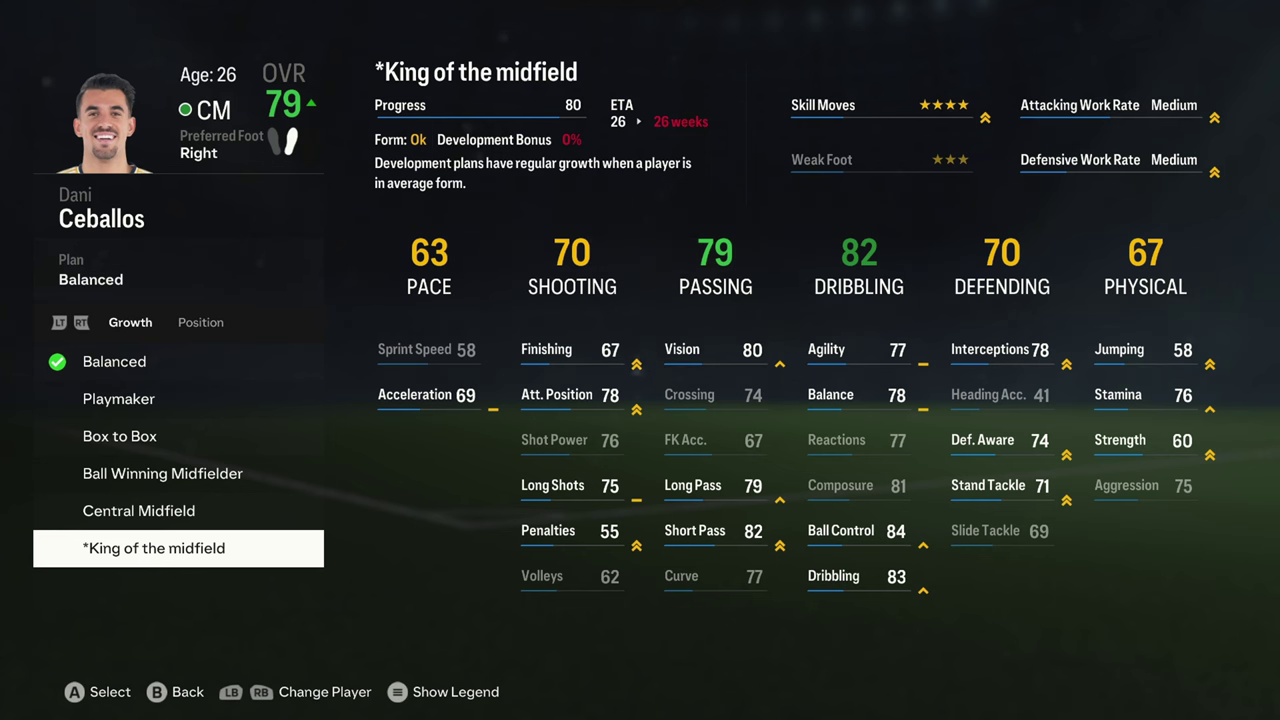
{"action": "key", "text": "Up"}
{"action": "key", "text": "Up"}
{"action": "key", "text": "Up"}
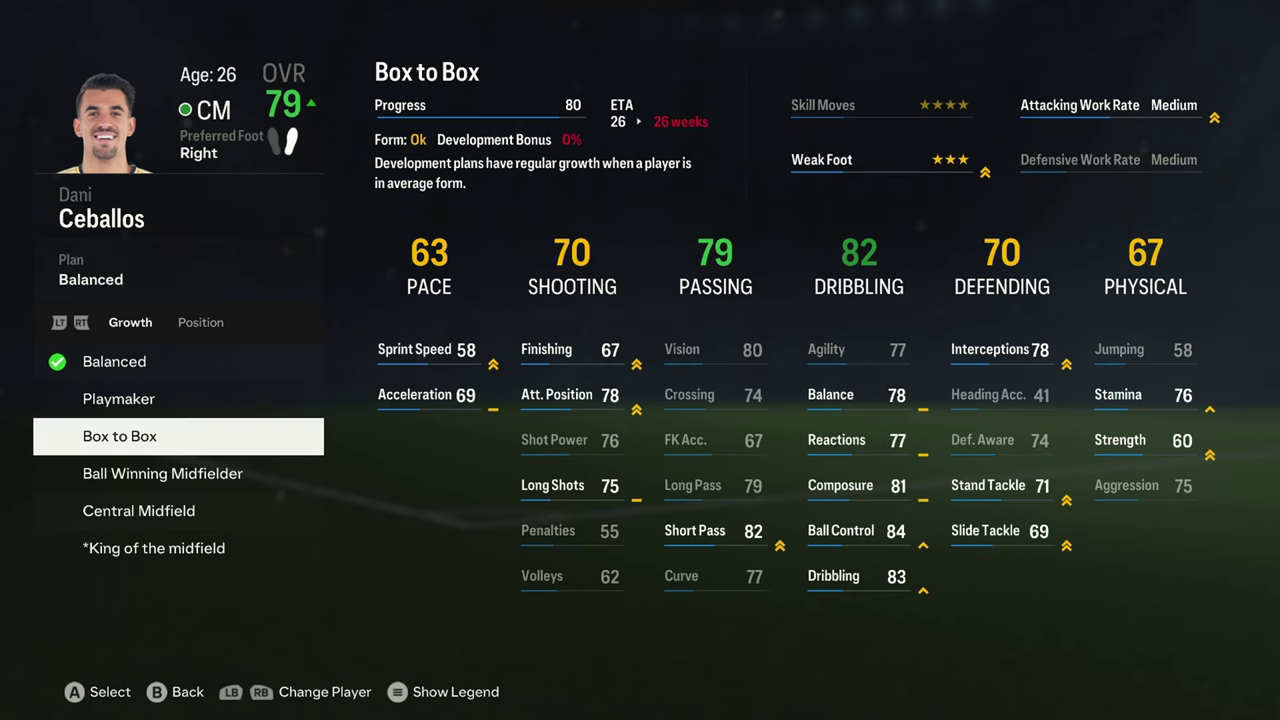
Compare Ceballos's remaining growth plans against Playmaker and Box to Box, and return to the career's Squad section without changing his plan
{"action": "key", "text": "Down"}
{"action": "key", "text": "Down"}
{"action": "key", "text": "Down"}
{"action": "key", "text": "Up"}
{"action": "key", "text": "Up"}
{"action": "key", "text": "Up"}
{"action": "key", "text": "Up"}
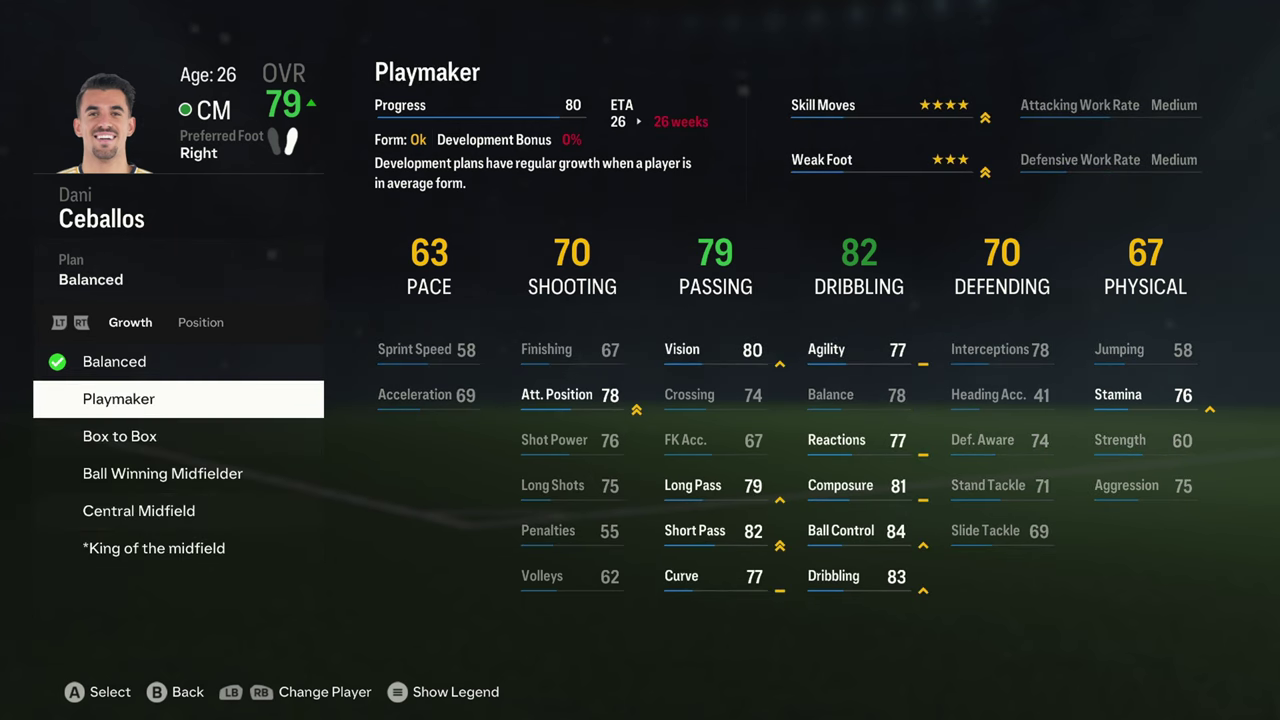
{"action": "key", "text": "Down"}
{"action": "key", "text": "Down"}
{"action": "key", "text": "Up"}
{"action": "key", "text": "Up"}
{"action": "key", "text": "Up"}
{"action": "key", "text": "Down"}
{"action": "key", "text": "Escape"}
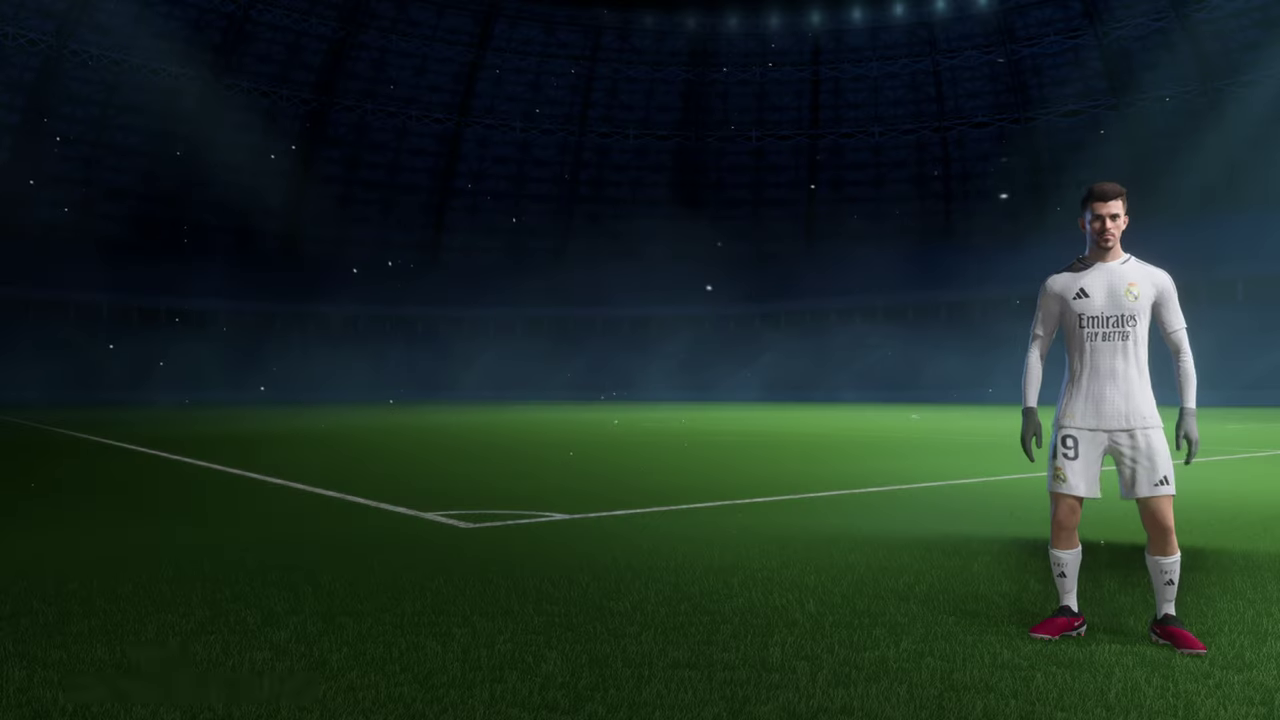
{"action": "key", "text": "Escape"}
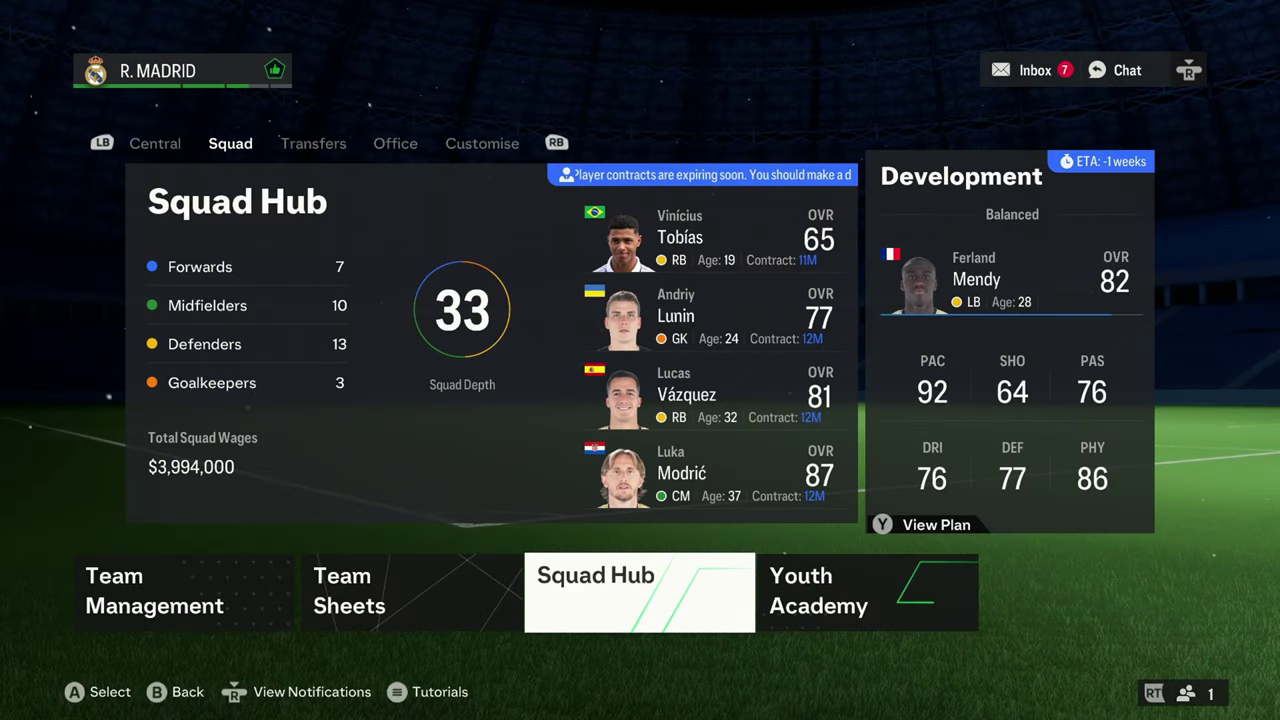
Check the Real Madrid lineup overview under Team Management and move on to the Transfers section
{"action": "key", "text": "Left"}
{"action": "key", "text": "Left"}
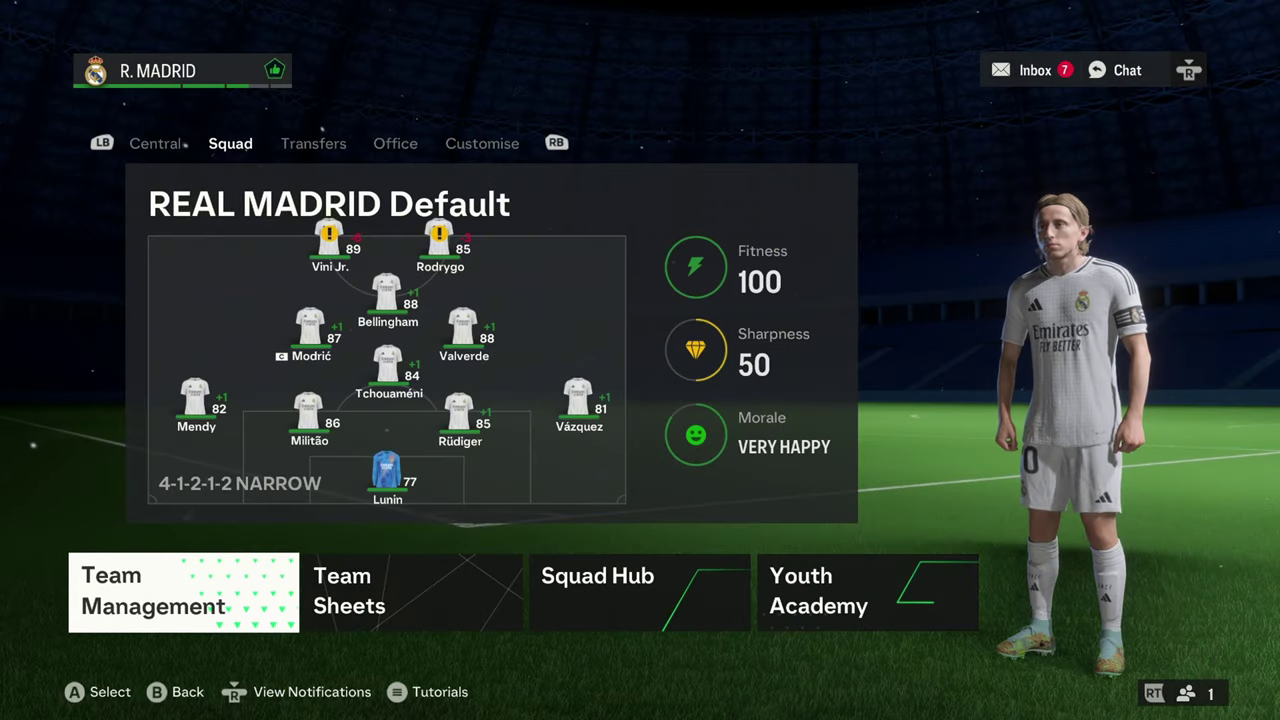
{"action": "key", "text": "Right"}
{"action": "key", "text": "Right"}
{"action": "key", "text": "e"}
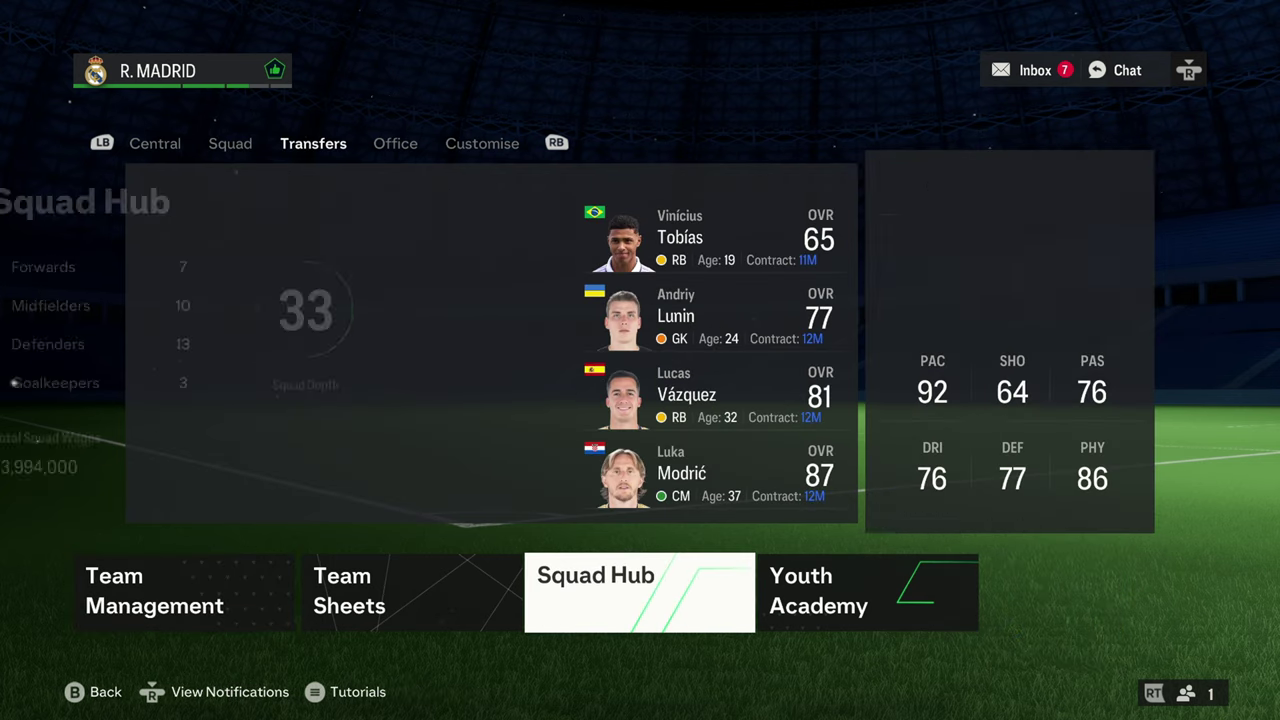
Look over the Transfers section's entries, including Transfer Hub, Scouts and Scout Report
{"action": "key", "text": "Right"}
{"action": "key", "text": "Right"}
{"action": "key", "text": "Right"}
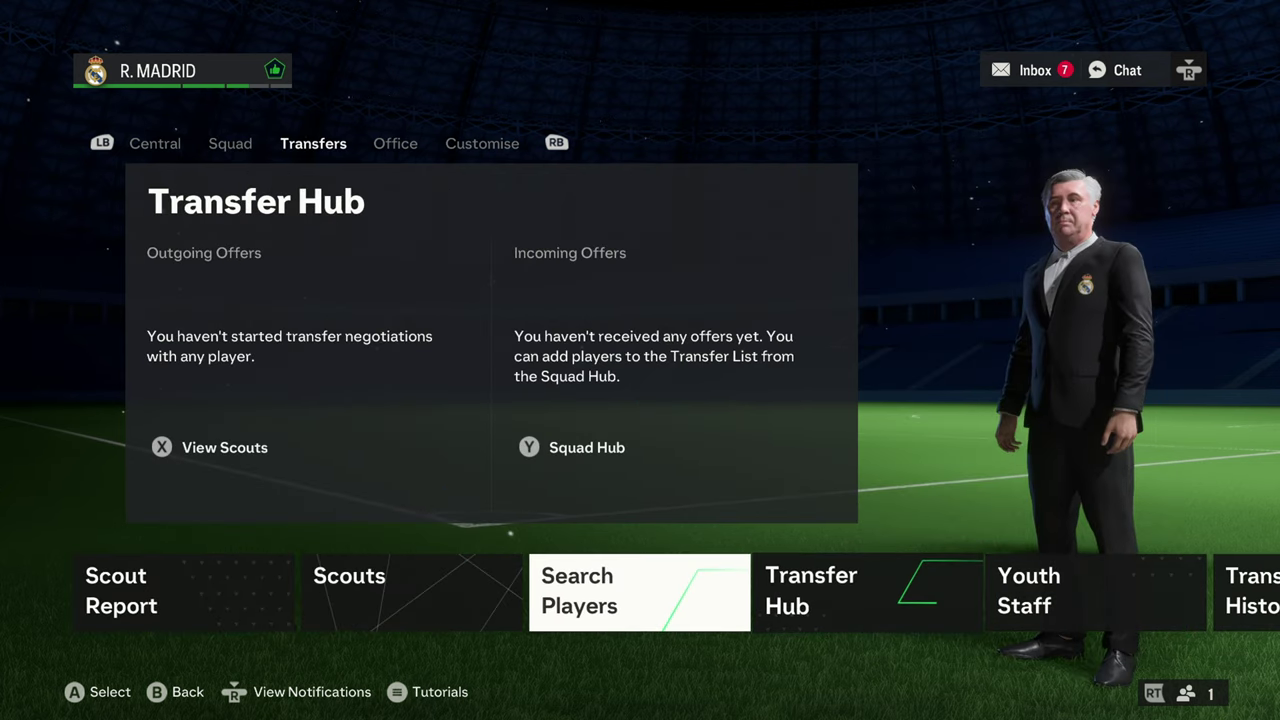
{"action": "key", "text": "Right"}
{"action": "key", "text": "Left"}
{"action": "key", "text": "Left"}
{"action": "key", "text": "Left"}
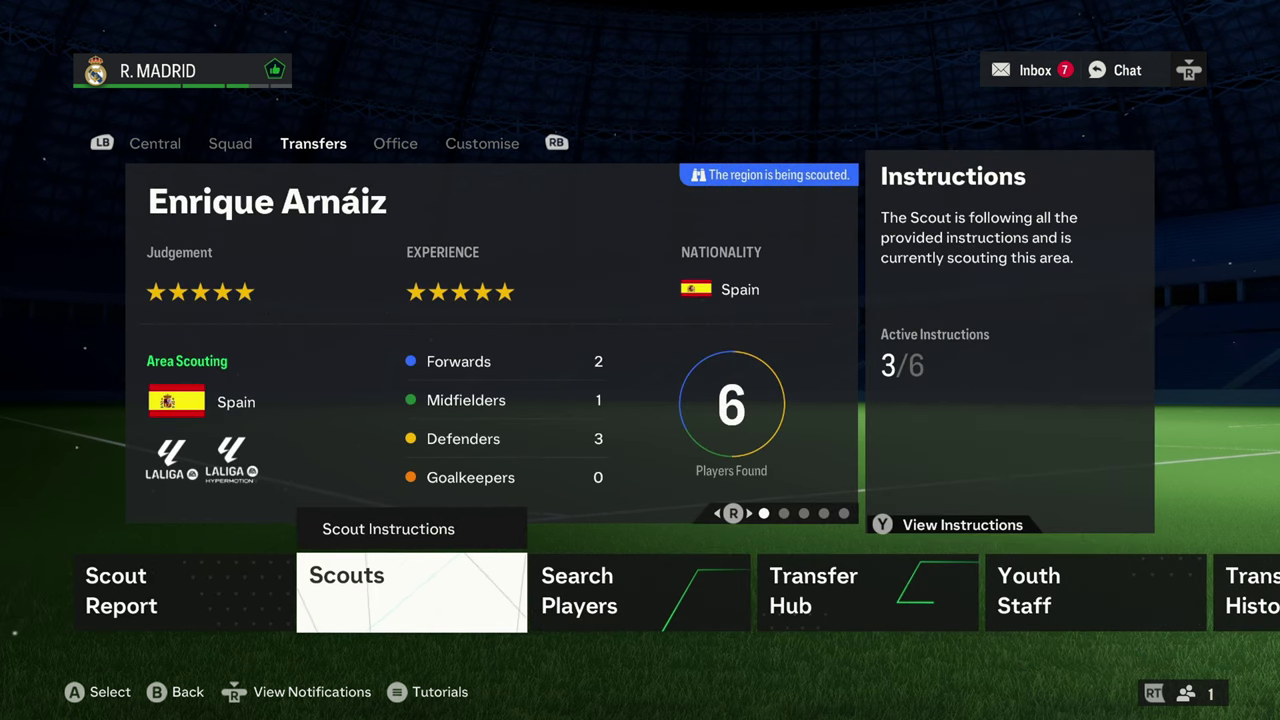
{"action": "key", "text": "Left"}
Open the Transfer History for all clubs and sort it by Details in descending order
{"action": "key", "text": "Right"}
{"action": "key", "text": "Right"}
{"action": "key", "text": "Right"}
{"action": "key", "text": "Right"}
{"action": "key", "text": "Right"}
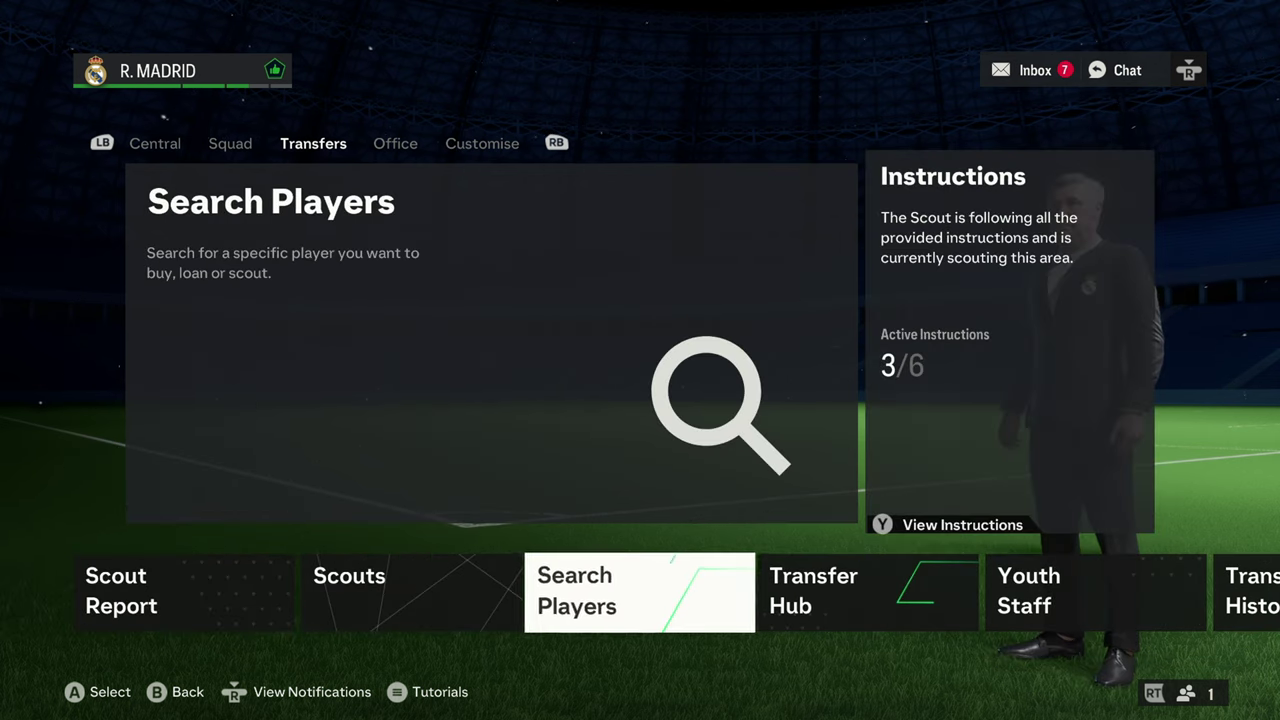
{"action": "key", "text": "Return"}
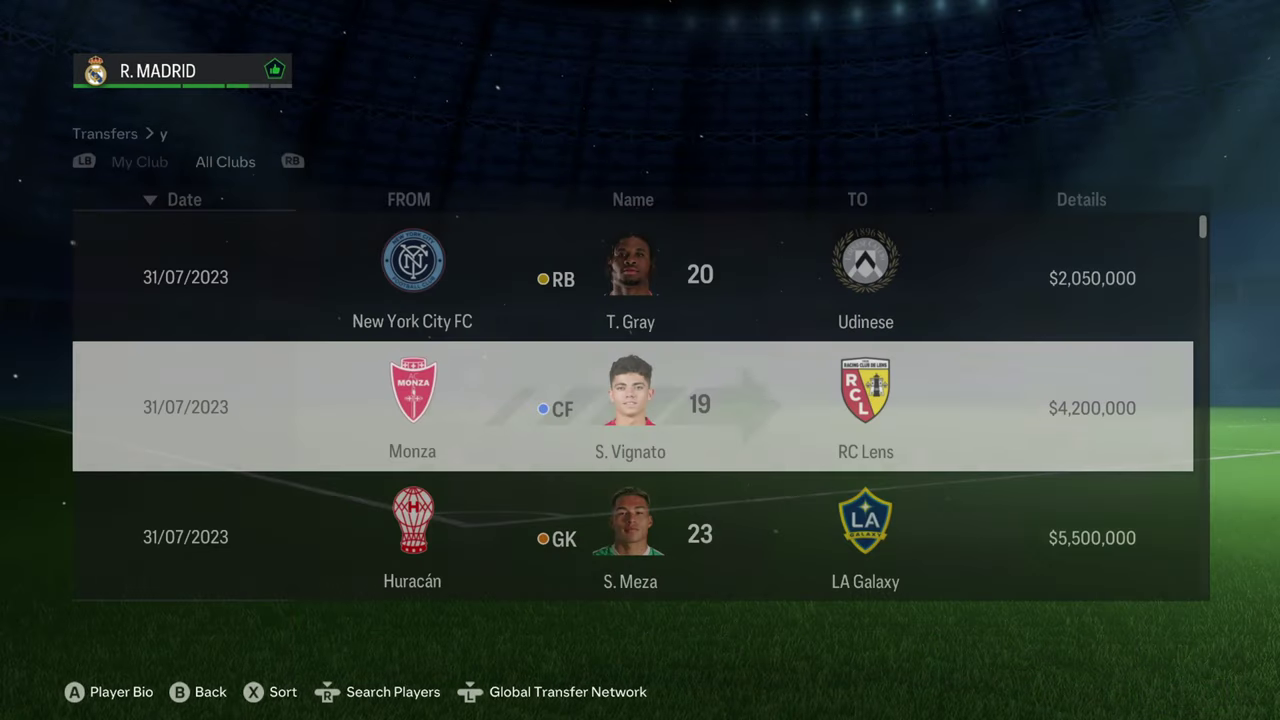
{"action": "key", "text": "Up"}
{"action": "key", "text": "Right"}
{"action": "key", "text": "Right"}
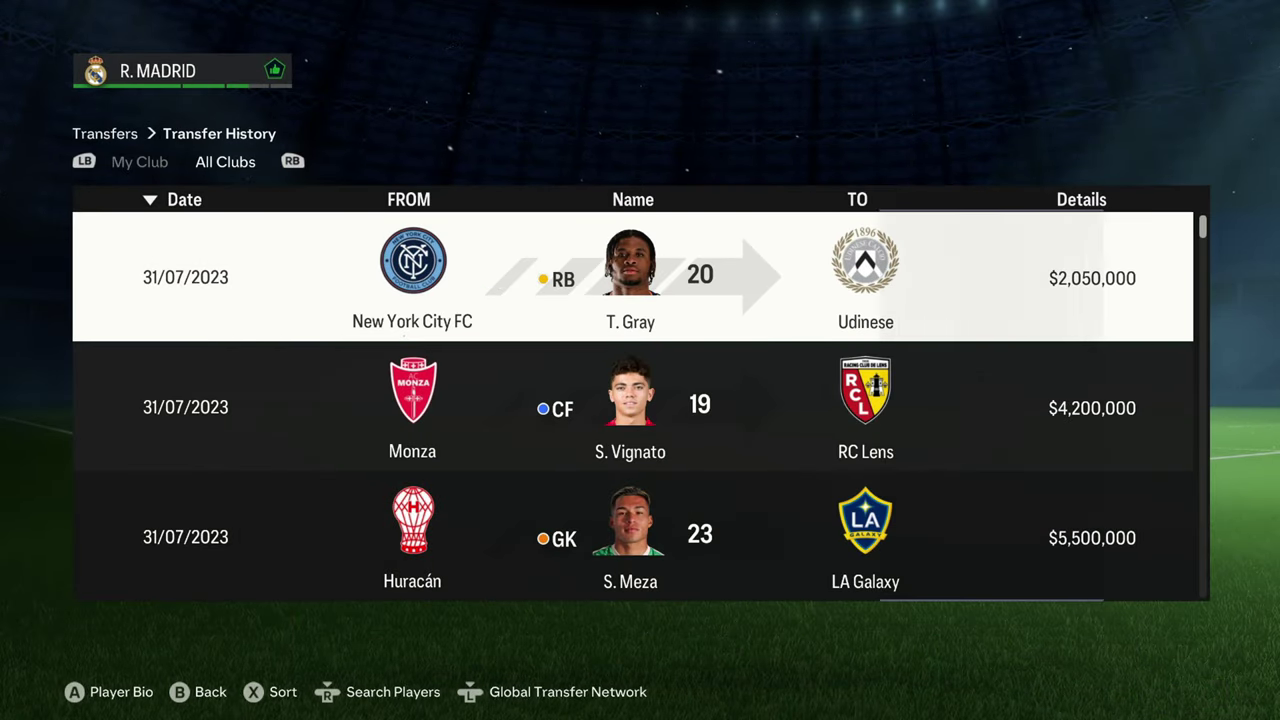
{"action": "key", "text": "x"}
{"action": "key", "text": "x"}
{"action": "key", "text": "x"}
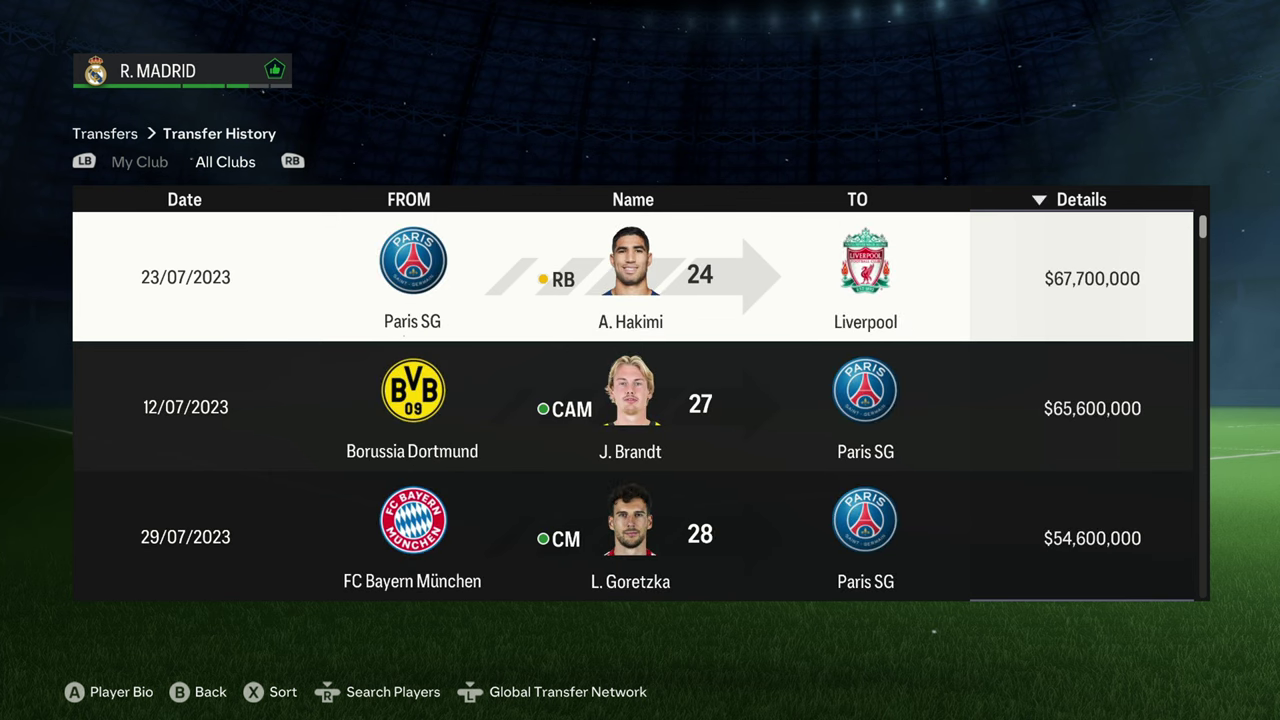
Review the costliest transfers down to B. Chilwell's move to Newcastle Utd, and go back up to J. Brandt's
{"action": "key", "text": "Left"}
{"action": "key", "text": "Left"}
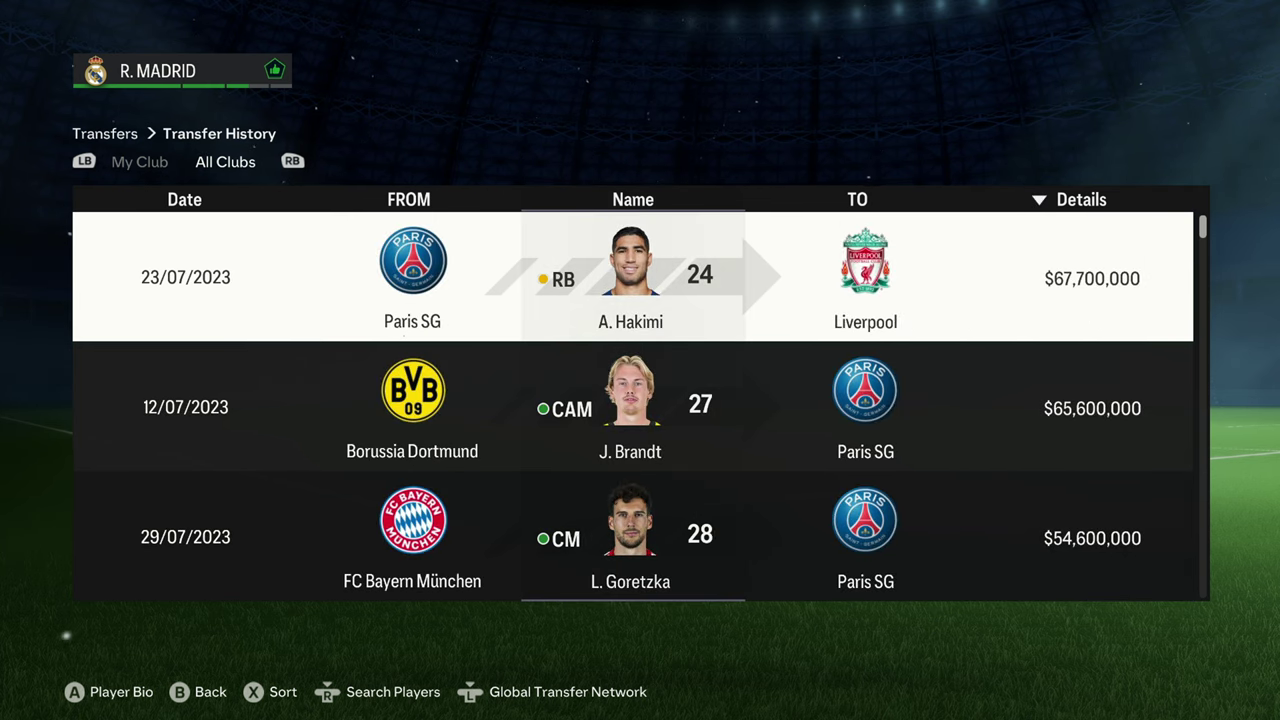
{"action": "key", "text": "Down"}
{"action": "key", "text": "Down"}
{"action": "key", "text": "Down"}
{"action": "key", "text": "Down"}
{"action": "key", "text": "Down"}
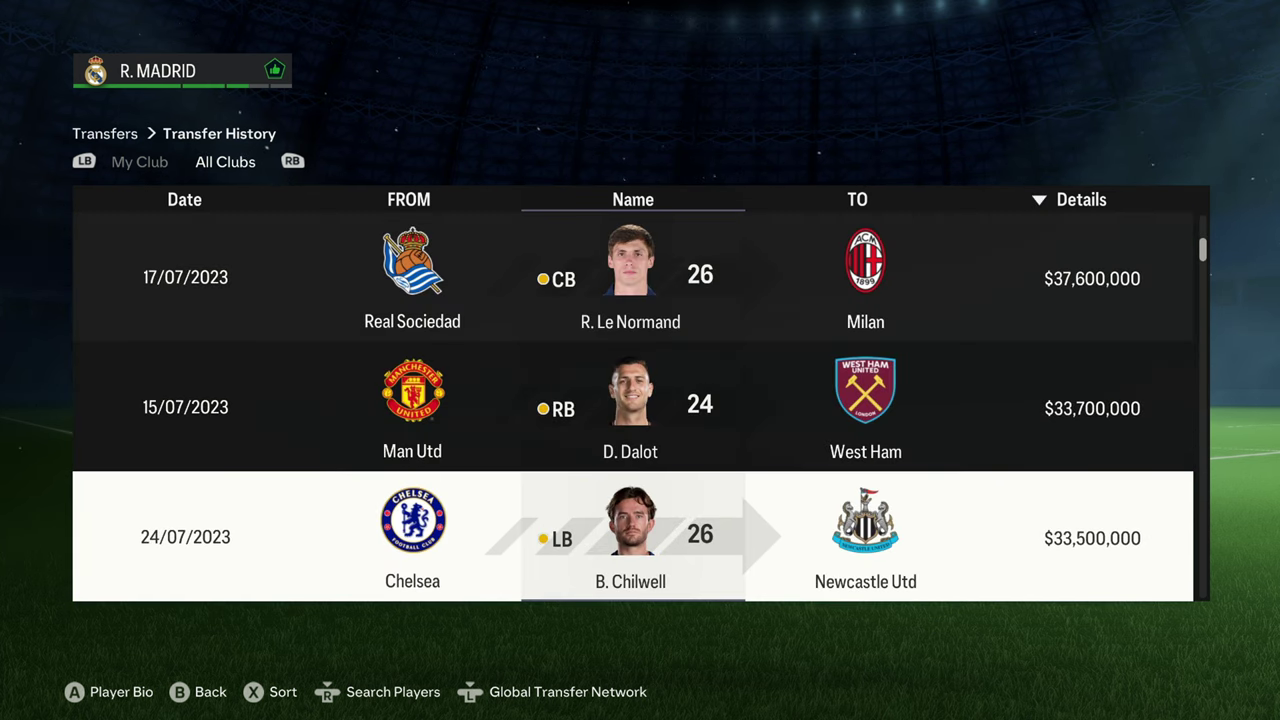
{"action": "key", "text": "Up"}
{"action": "key", "text": "Up"}
{"action": "key", "text": "Up"}
{"action": "key", "text": "Up"}
{"action": "key", "text": "Up"}
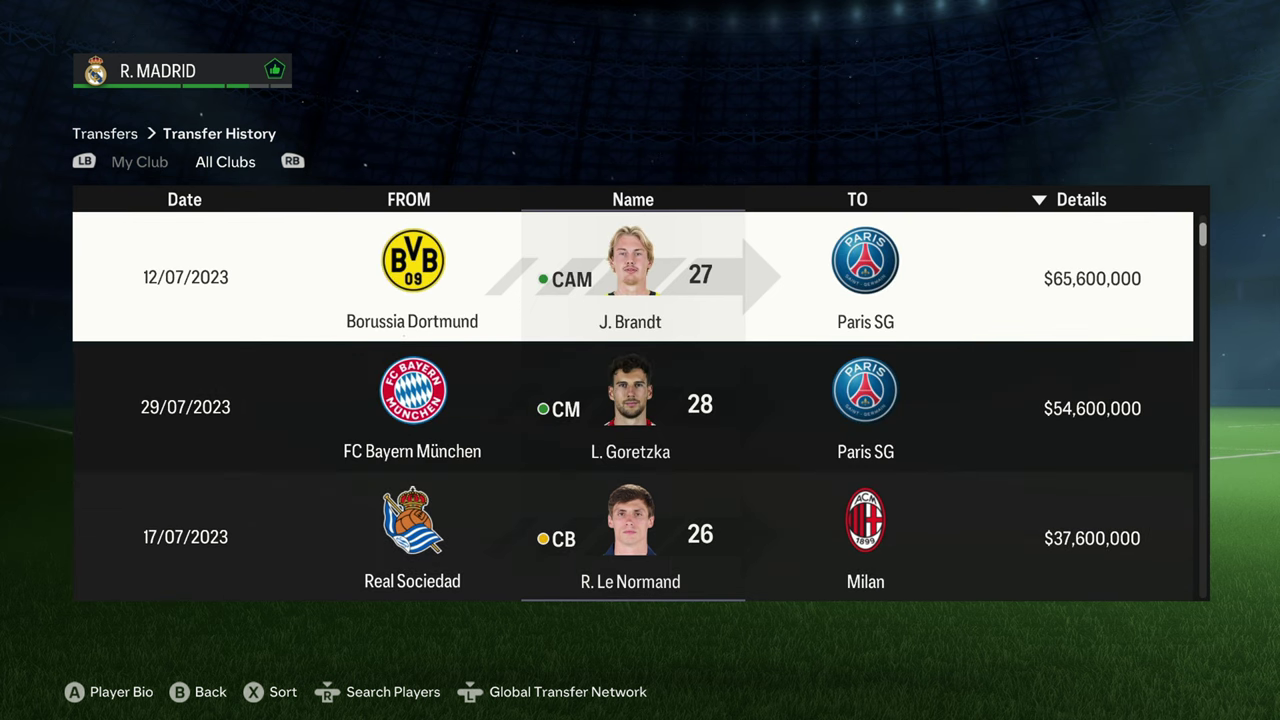
Examine the mid-priced transfers down the list, past R. Andrich, I. Aspas and D. Parejo to Thiago's move to Juventus
{"action": "key", "text": "Down"}
{"action": "key", "text": "Down"}
{"action": "key", "text": "Down"}
{"action": "key", "text": "Down"}
{"action": "key", "text": "Down"}
{"action": "key", "text": "Down"}
{"action": "key", "text": "Down"}
{"action": "key", "text": "Down"}
{"action": "key", "text": "Down"}
{"action": "key", "text": "Down"}
{"action": "key", "text": "Down"}
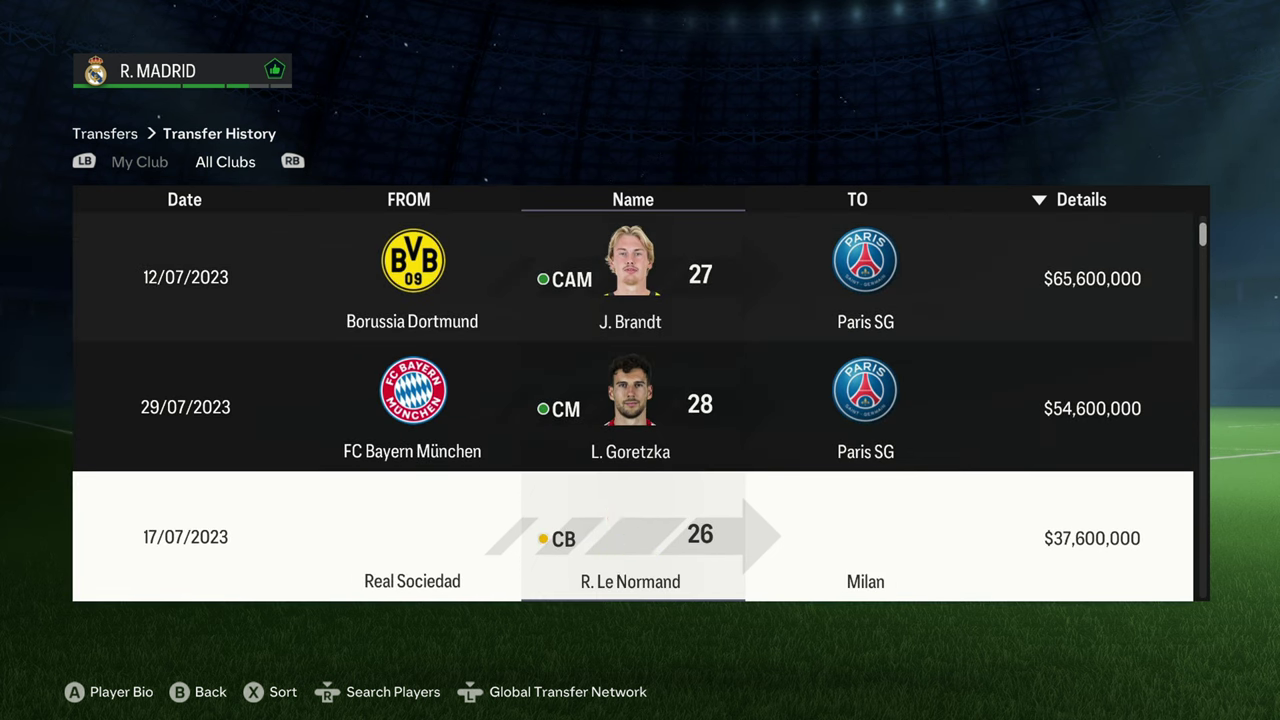
{"action": "key", "text": "Down"}
{"action": "key", "text": "Up"}
{"action": "key", "text": "Up"}
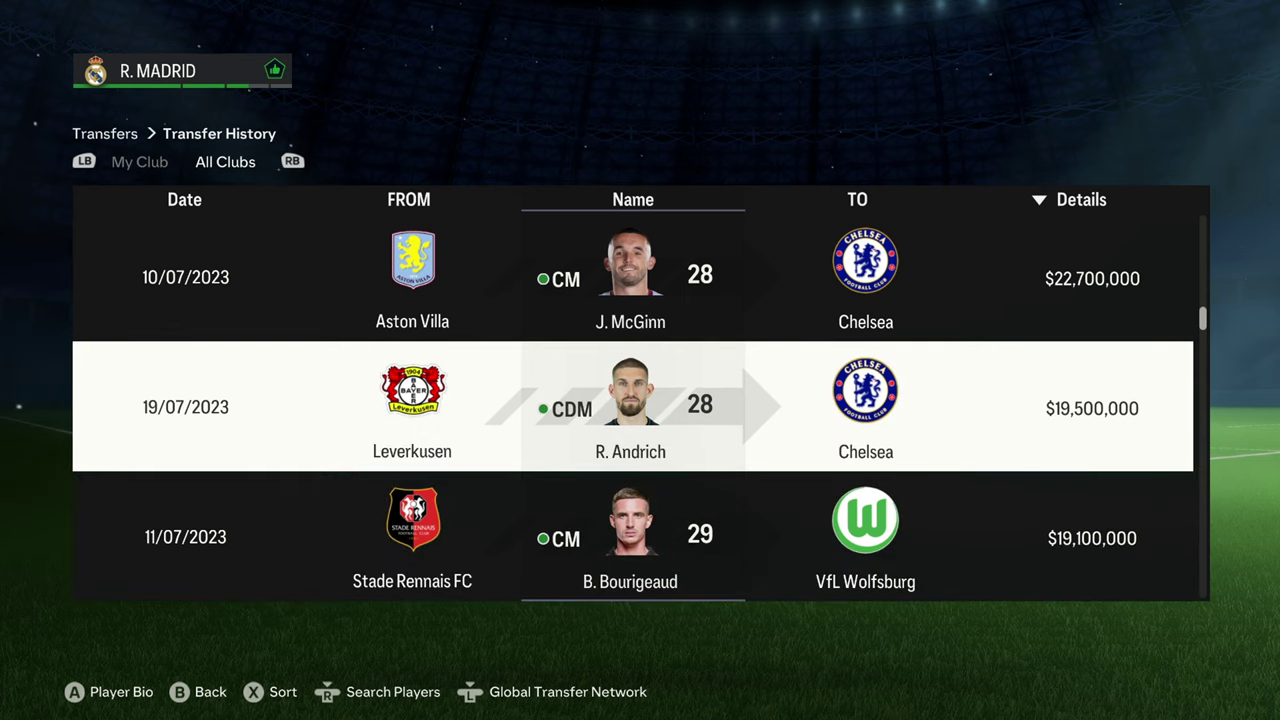
{"action": "key", "text": "Down"}
{"action": "key", "text": "Down"}
{"action": "key", "text": "Down"}
{"action": "key", "text": "Down"}
{"action": "key", "text": "Down"}
{"action": "key", "text": "Down"}
{"action": "key", "text": "Down"}
{"action": "key", "text": "Down"}
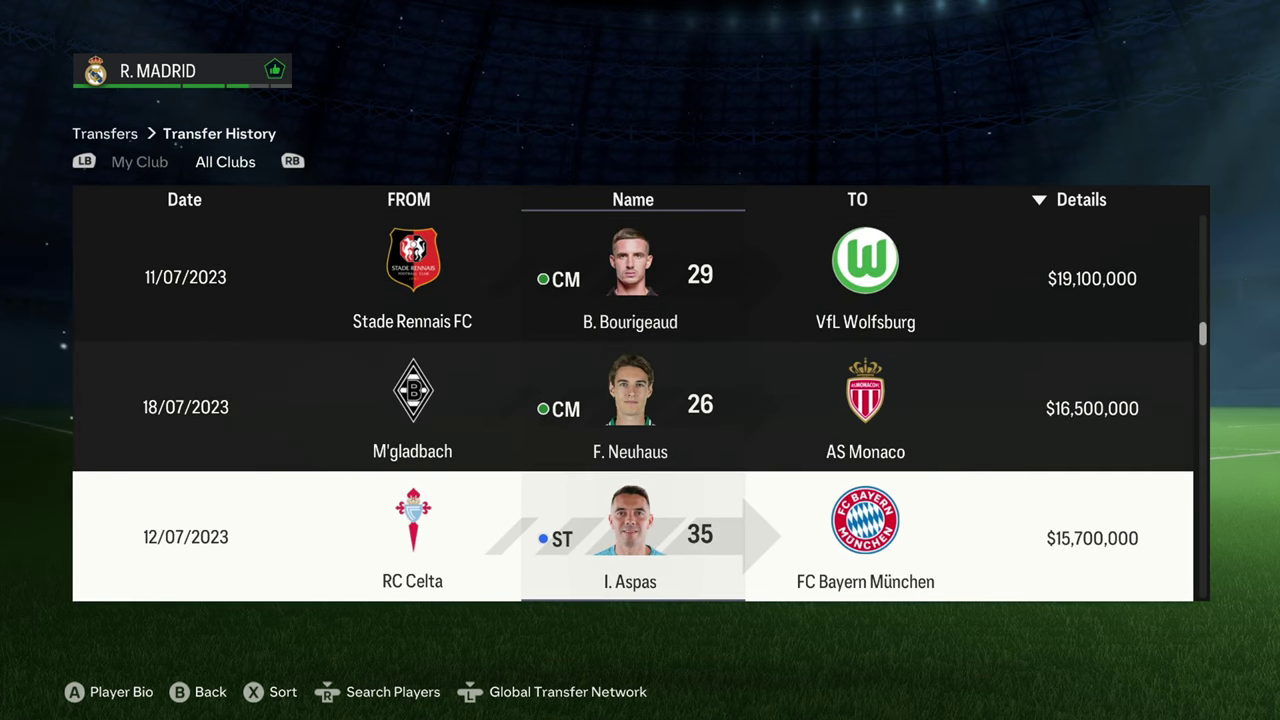
{"action": "key", "text": "Up"}
{"action": "key", "text": "Up"}
{"action": "key", "text": "Down"}
{"action": "key", "text": "Down"}
{"action": "key", "text": "Down"}
{"action": "key", "text": "Down"}
{"action": "key", "text": "Down"}
{"action": "key", "text": "Down"}
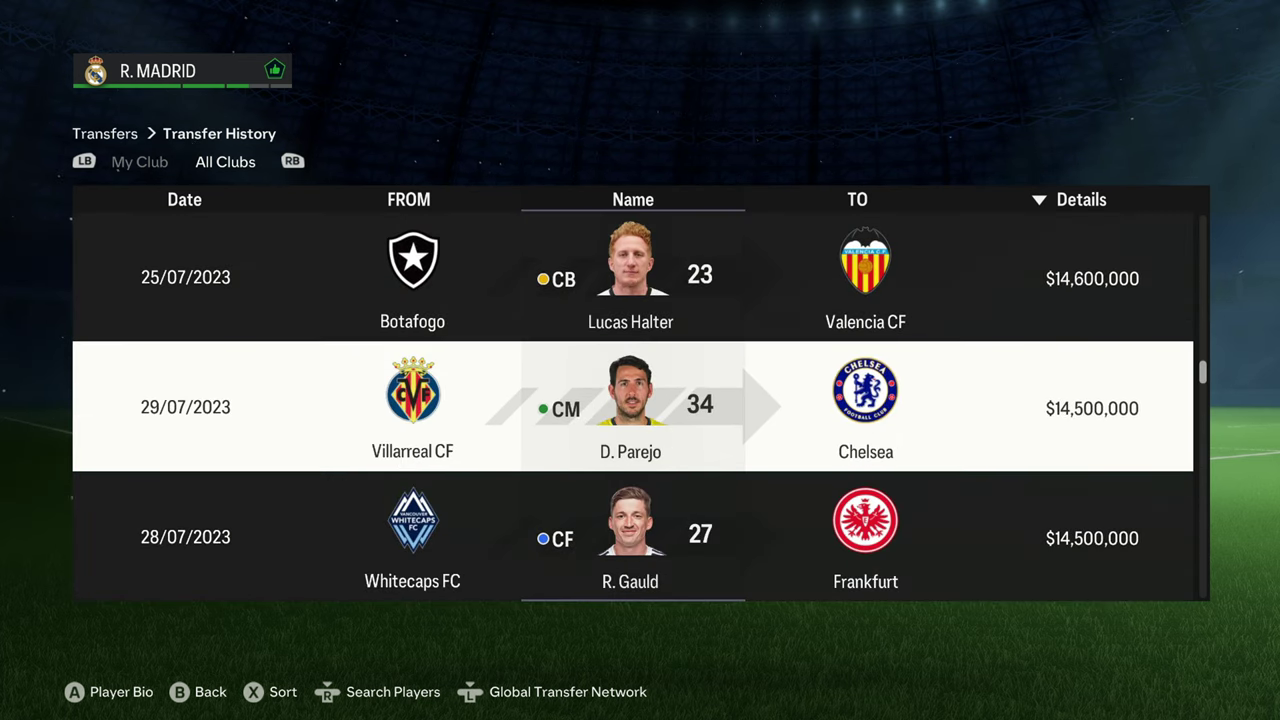
{"action": "key", "text": "Down"}
{"action": "key", "text": "Down"}
{"action": "key", "text": "Up"}
{"action": "key", "text": "Up"}
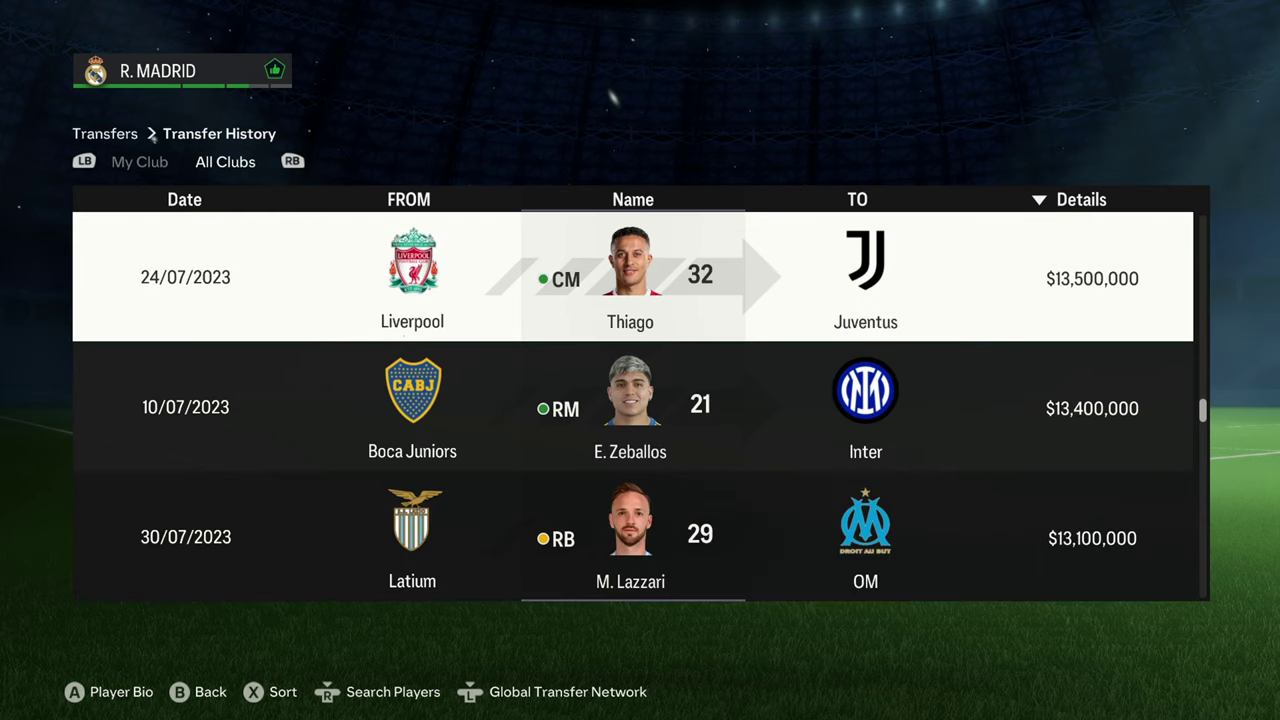
Read the cheaper transfers down to R. Pukštas's move to West Brom, and leave the Transfer History
{"action": "key", "text": "Down"}
{"action": "key", "text": "Down"}
{"action": "key", "text": "Down"}
{"action": "key", "text": "Down"}
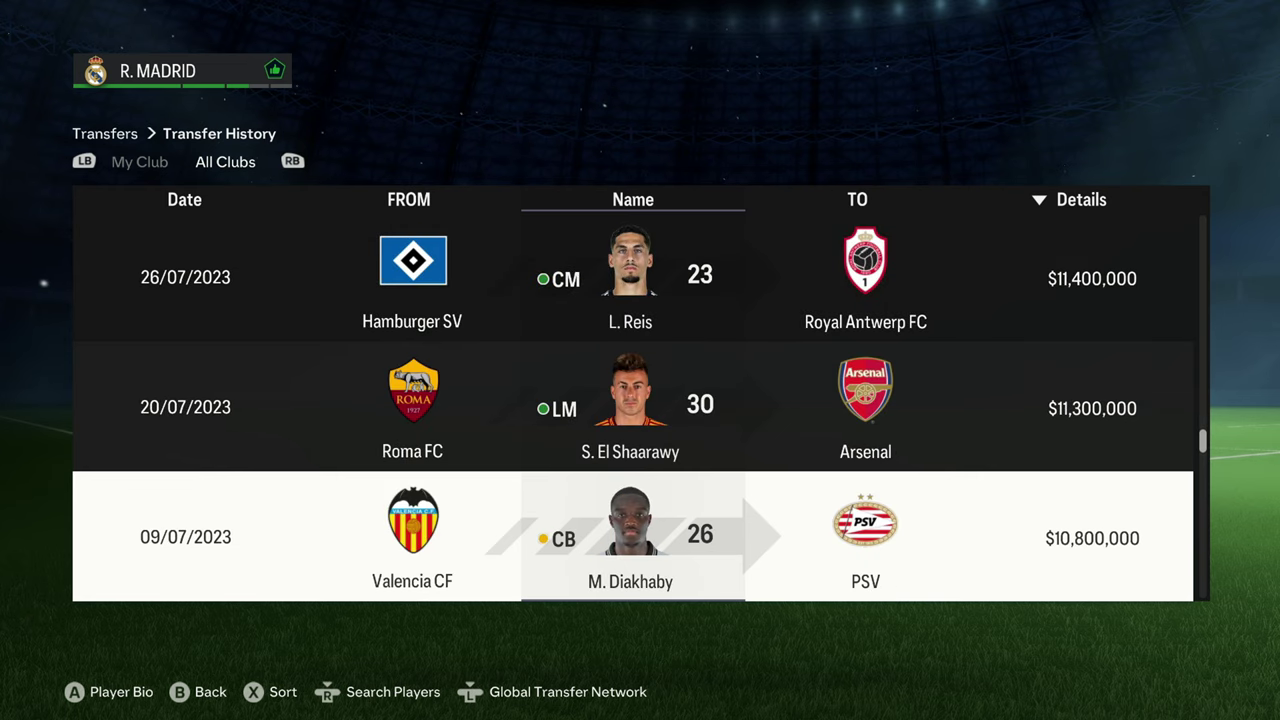
{"action": "key", "text": "Up"}
{"action": "key", "text": "Down"}
{"action": "key", "text": "Down"}
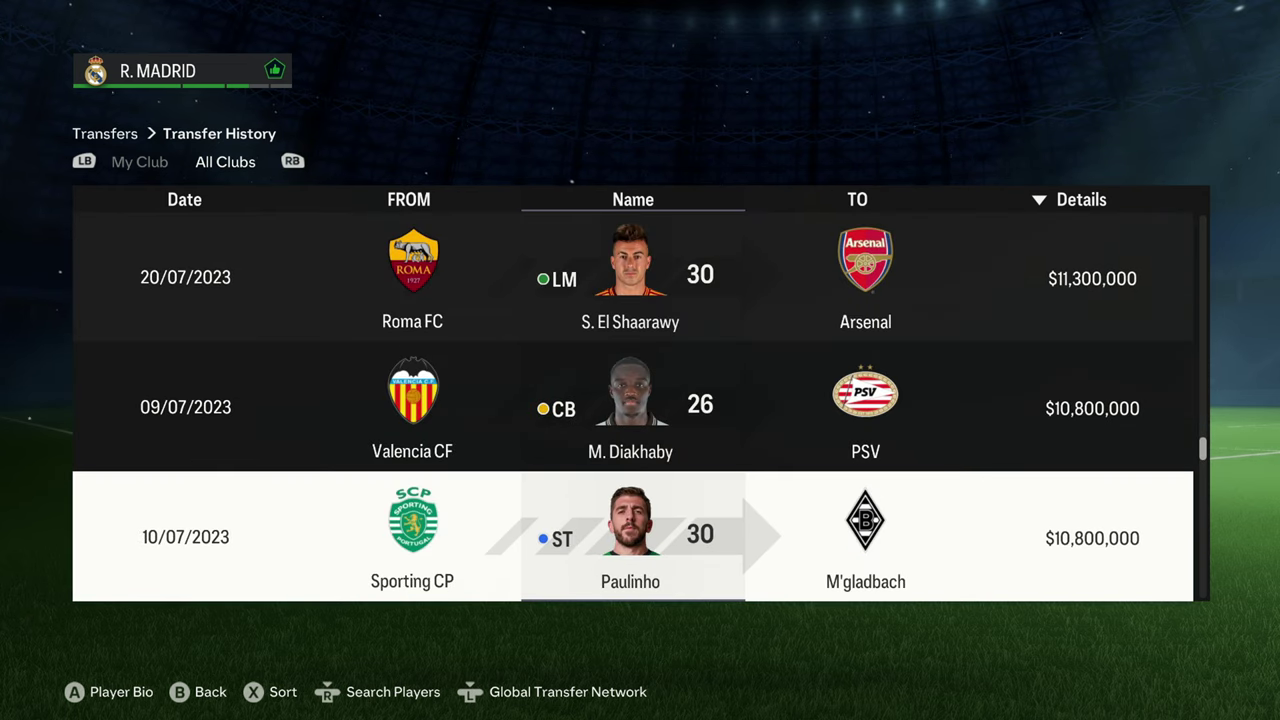
{"action": "key", "text": "Down"}
{"action": "key", "text": "Down"}
{"action": "key", "text": "Down"}
{"action": "key", "text": "Down"}
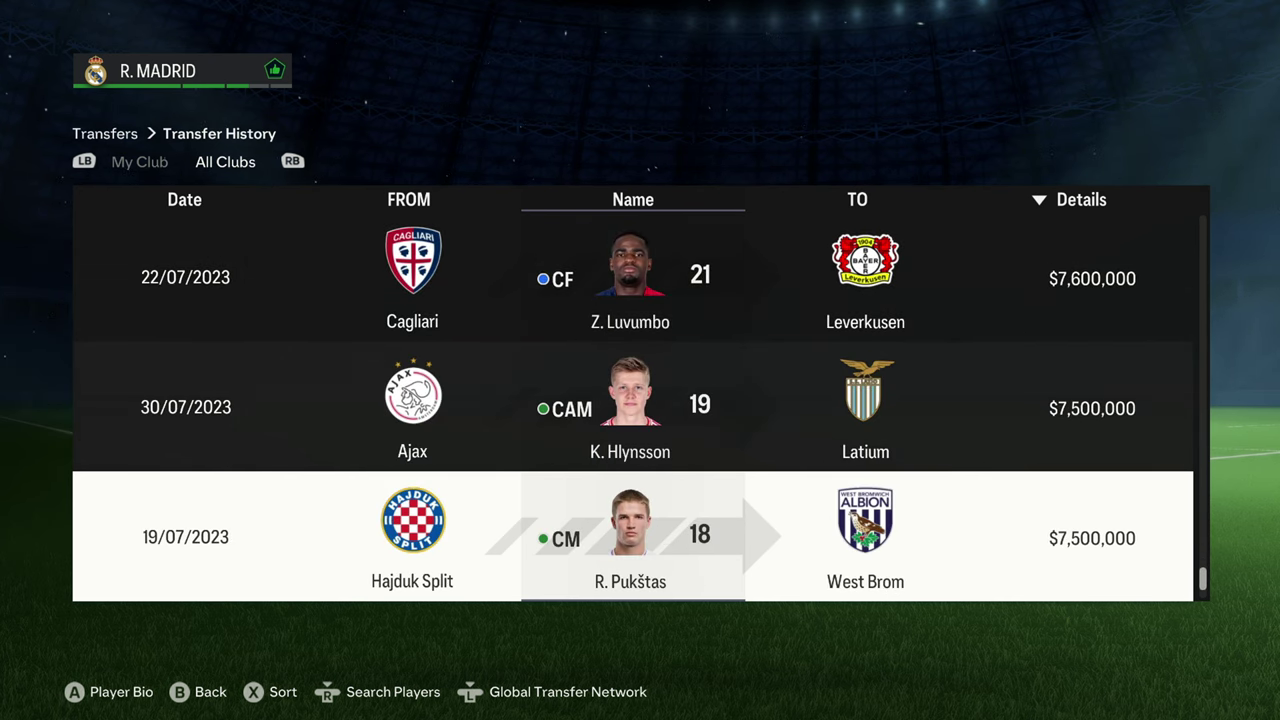
{"action": "key", "text": "Escape"}
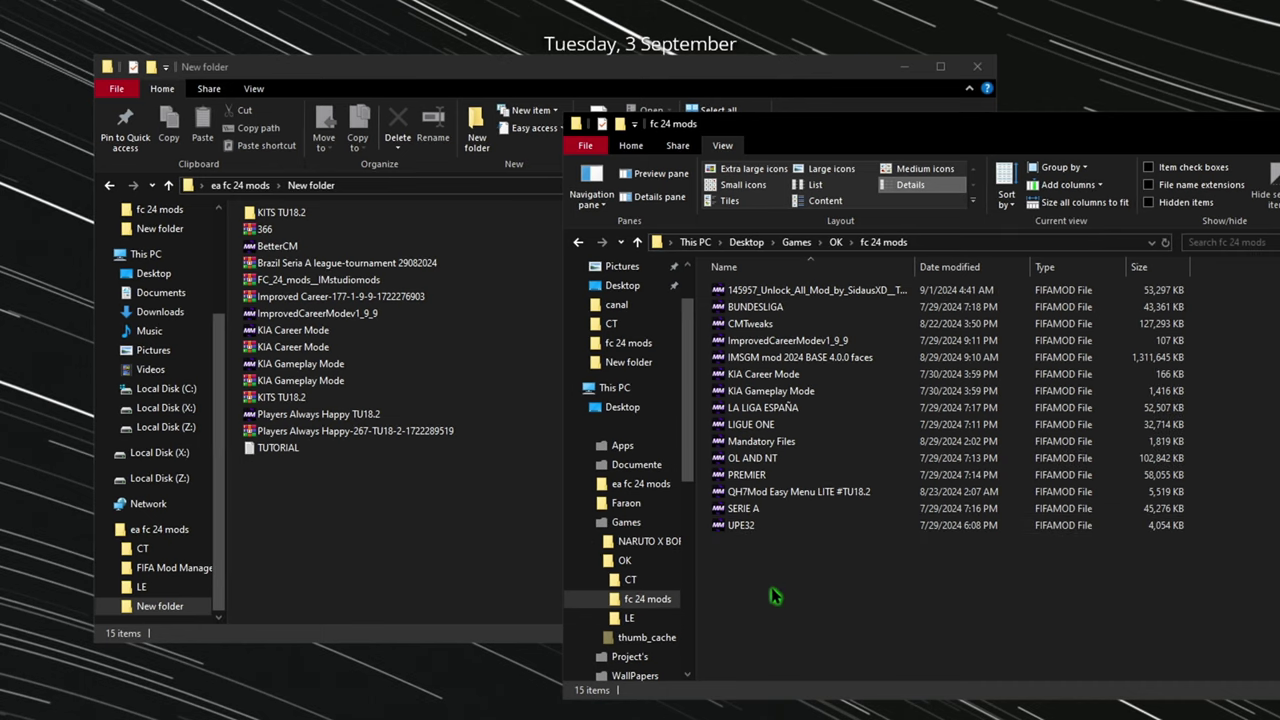
Switch to File Explorer, highlight all the FIFAMOD files in the fc 24 mods folder, and clear the selection
{"action": "left_click_drag", "start_coordinate": [772, 592], "coordinate": [776, 292]}
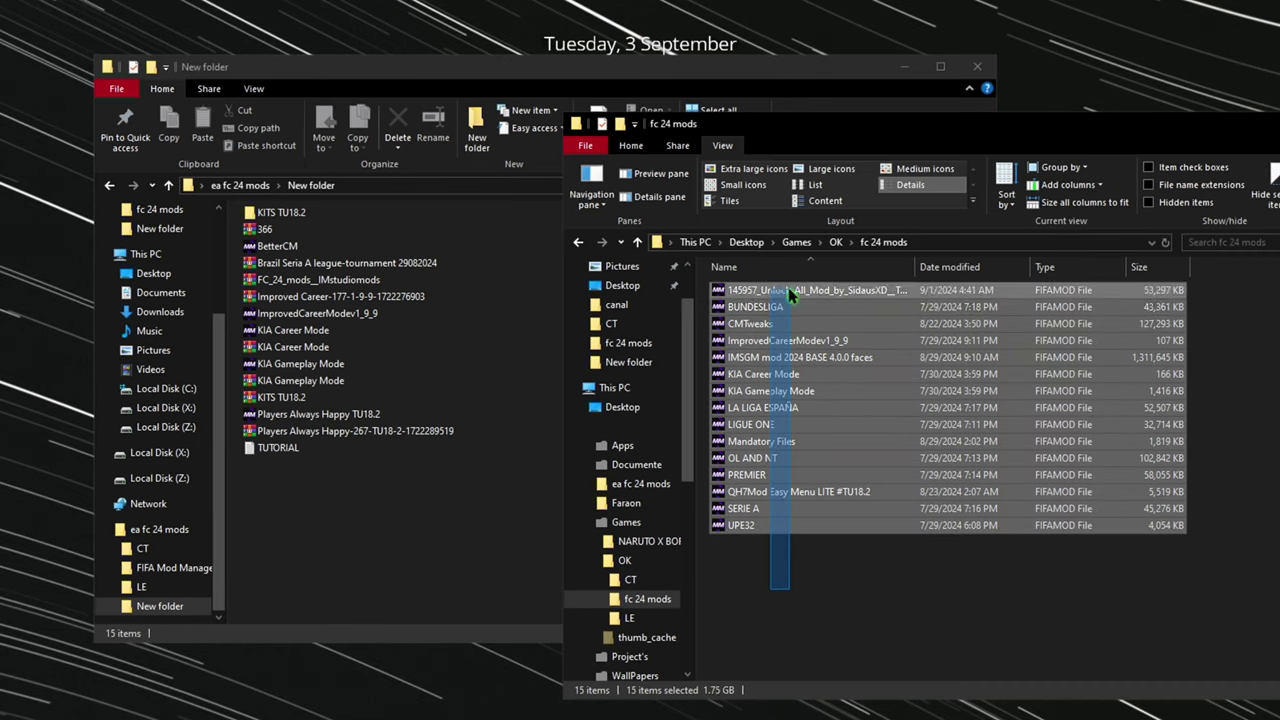
{"action": "left_click_drag", "start_coordinate": [795, 570], "coordinate": [763, 285]}
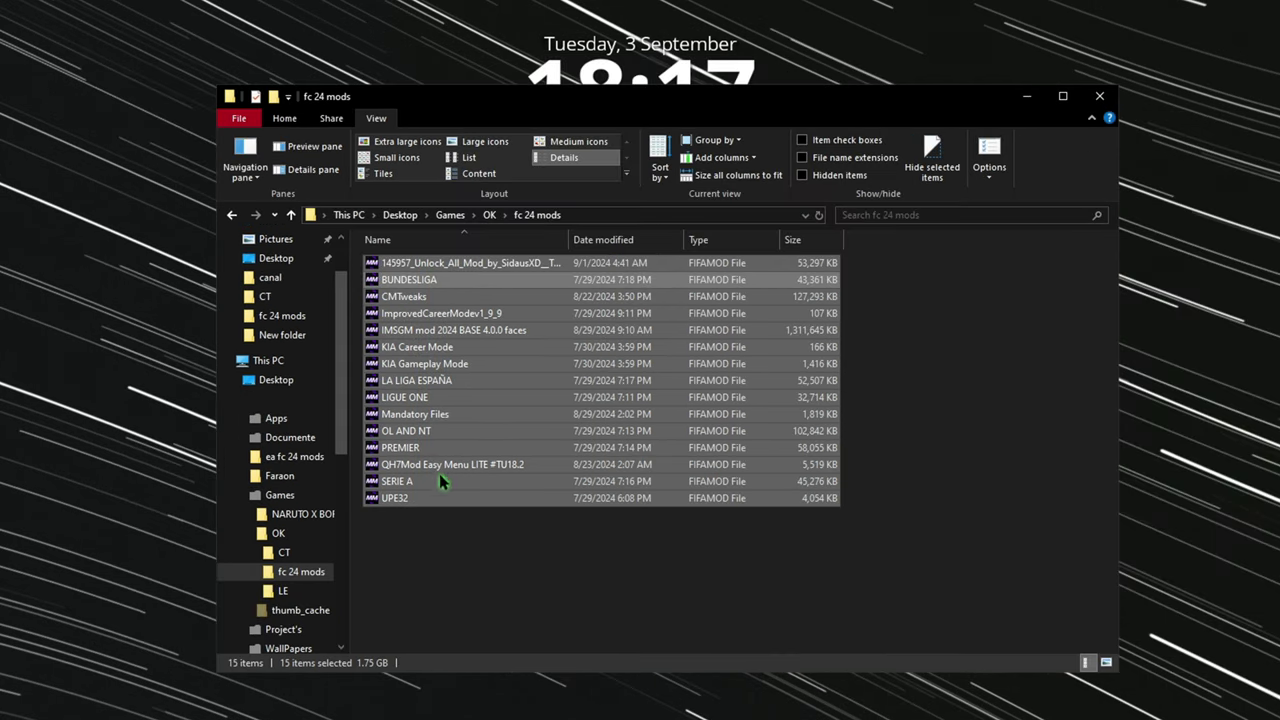
{"action": "left_click_drag", "start_coordinate": [453, 548], "coordinate": [470, 262]}
{"action": "left_click", "coordinate": [522, 600]}
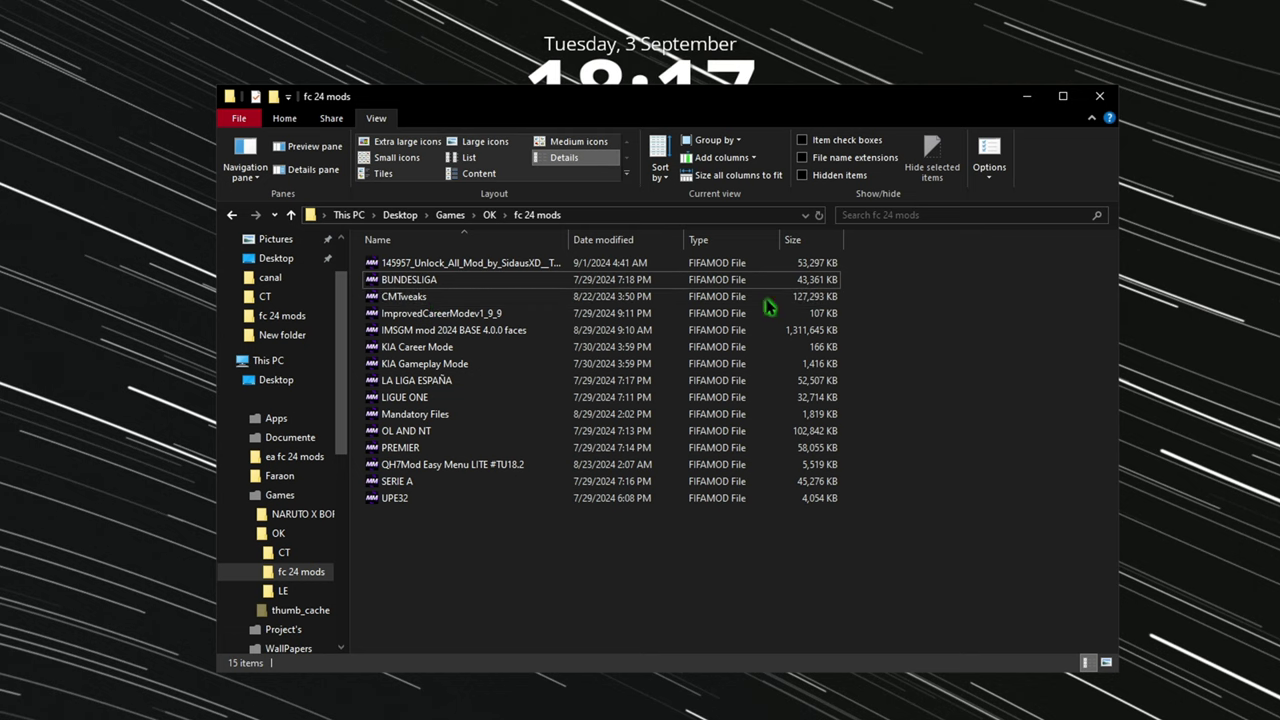